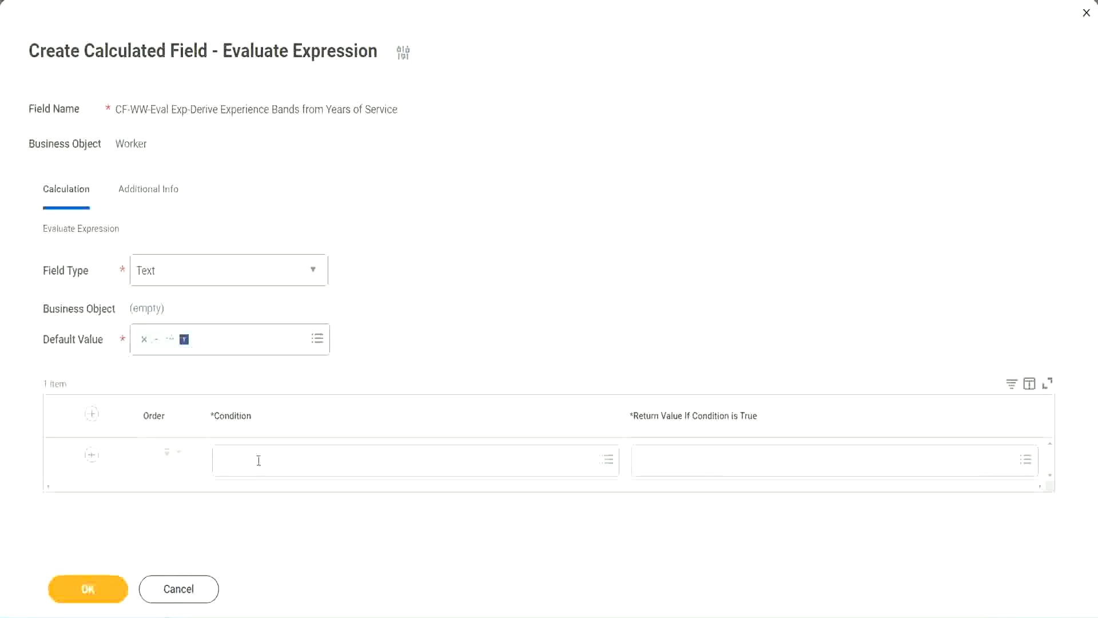
Copy the Field 1 name from the Notepad++ notes and set the first condition to CF-WW-TF-Length of Service between 0 and 7 years
left_click(258, 462)
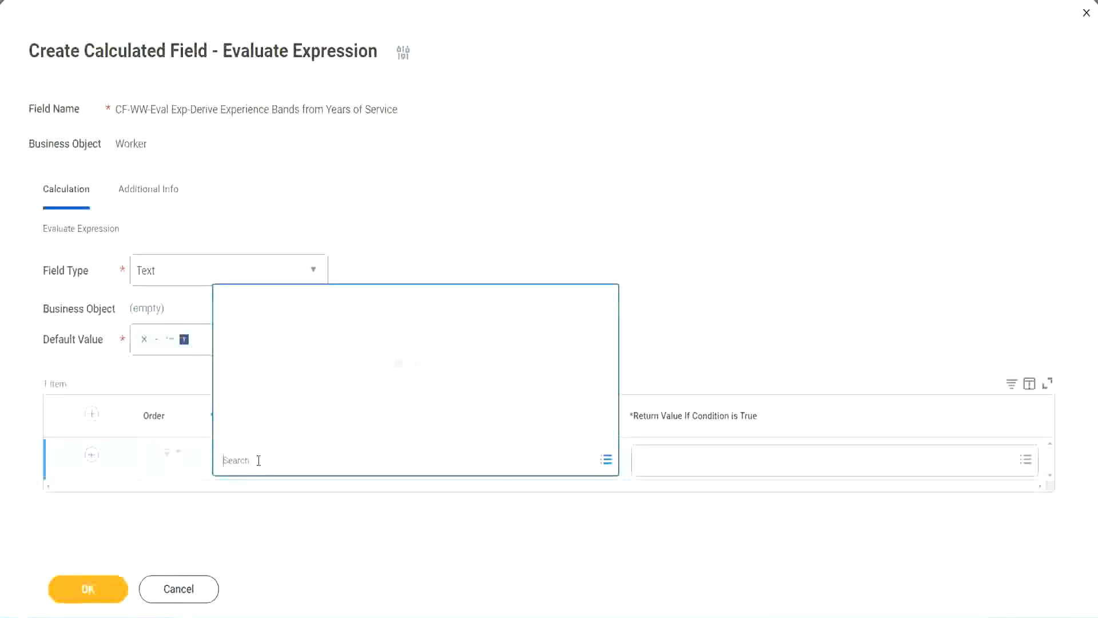
left_click(419, 254)
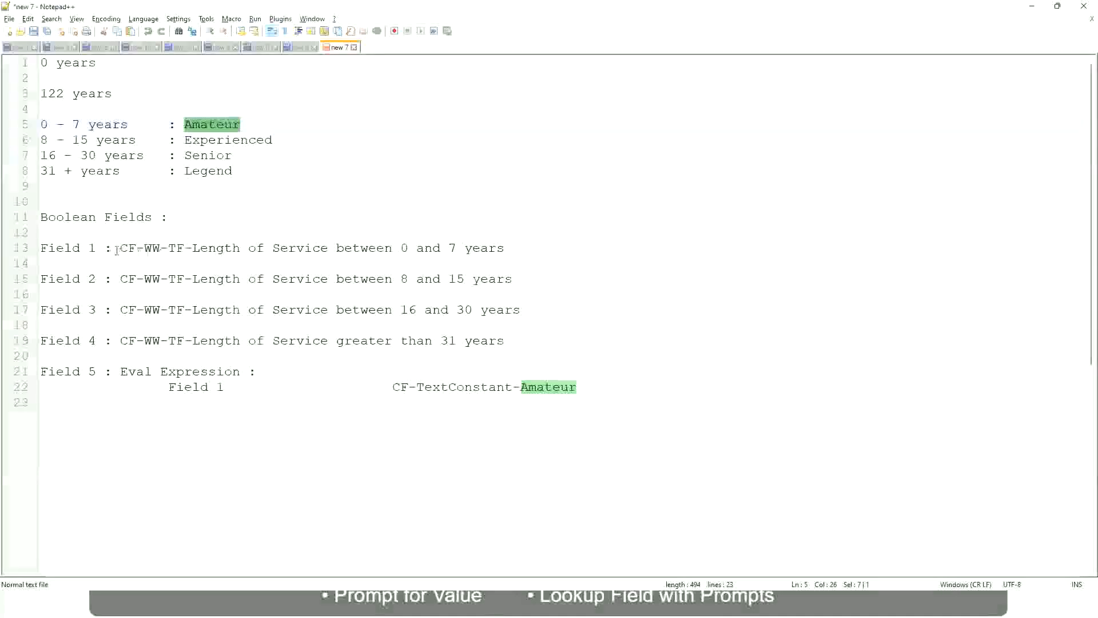
left_click_drag(122, 247, 505, 252)
key("ctrl+c")
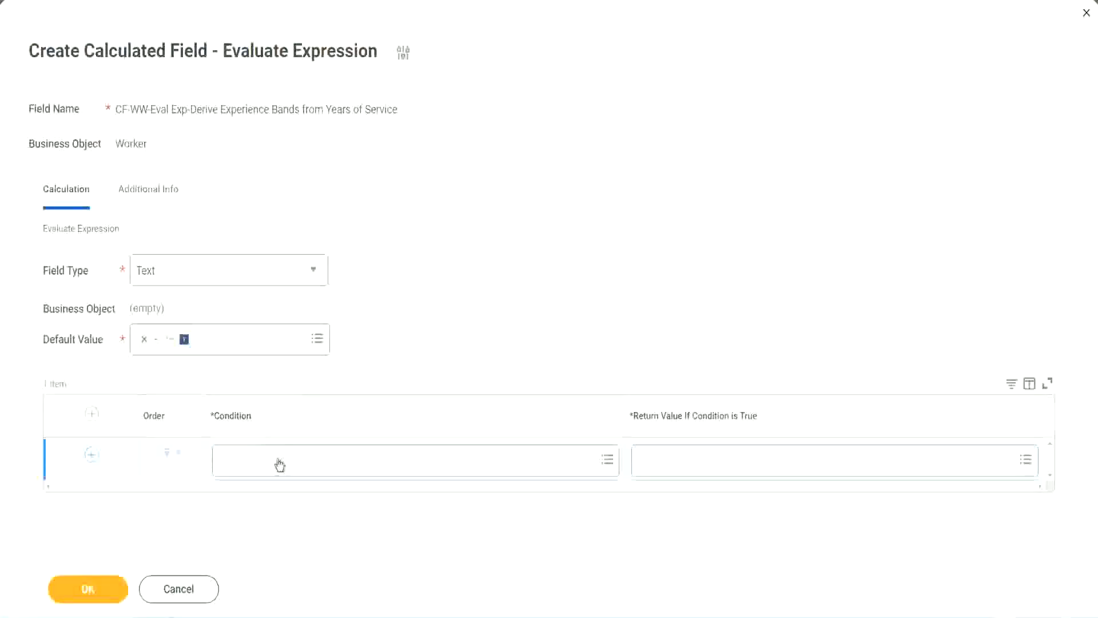
left_click(280, 464)
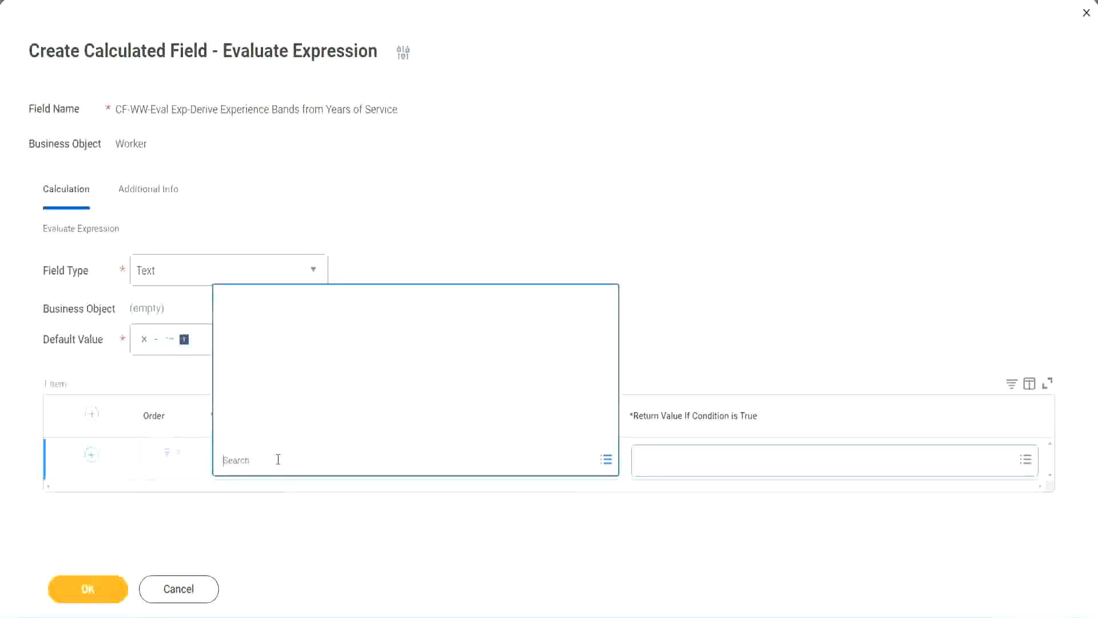
key("ctrl+v")
key("Return")
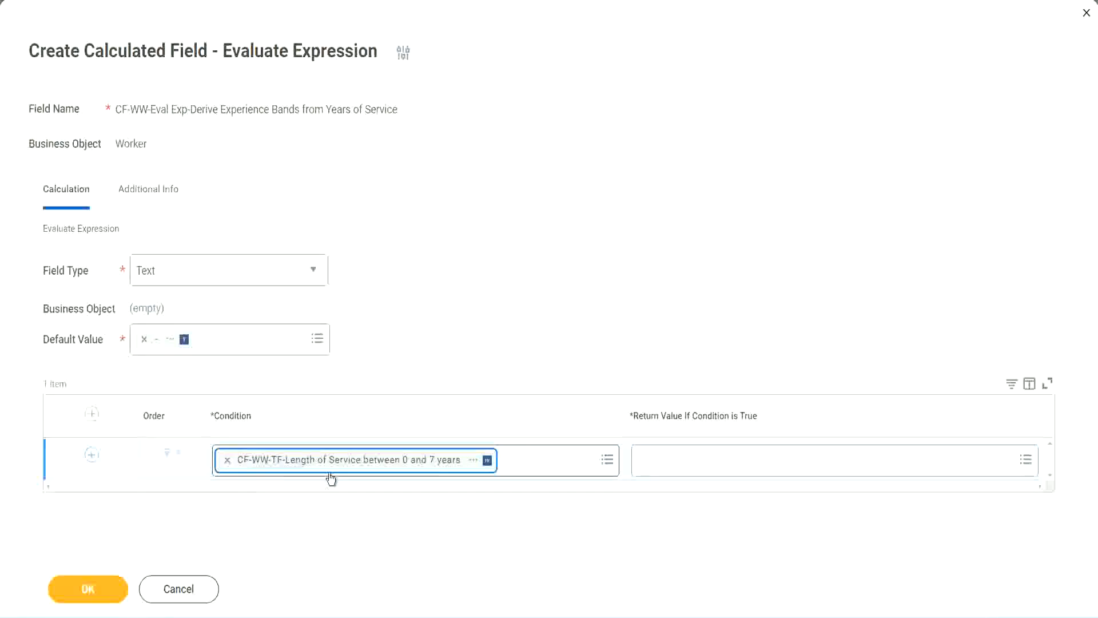
left_click(508, 319)
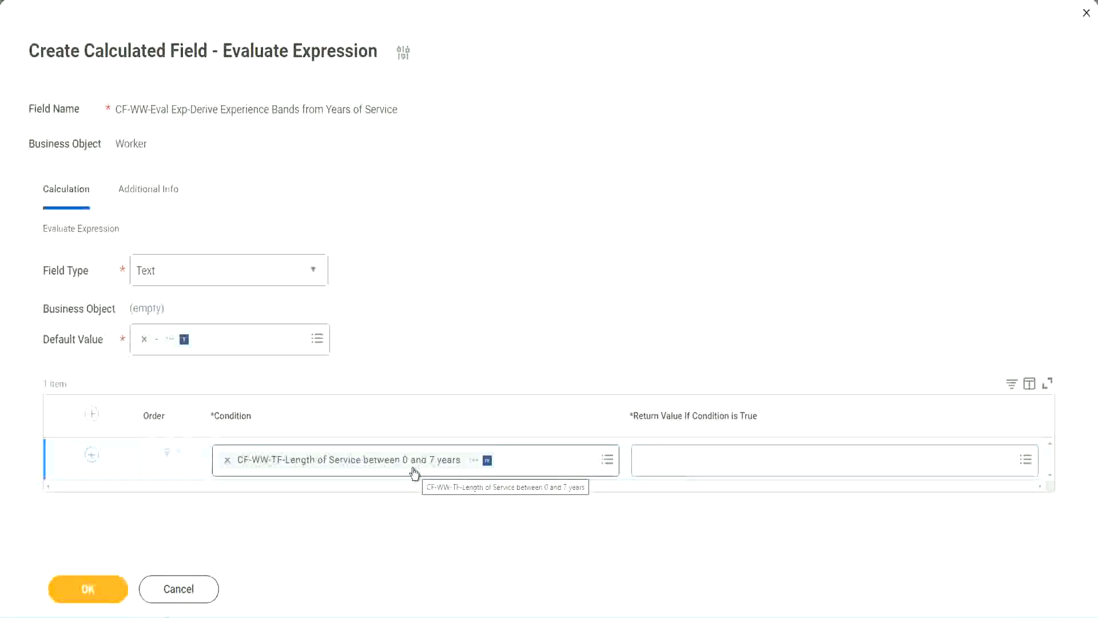
left_click(715, 469)
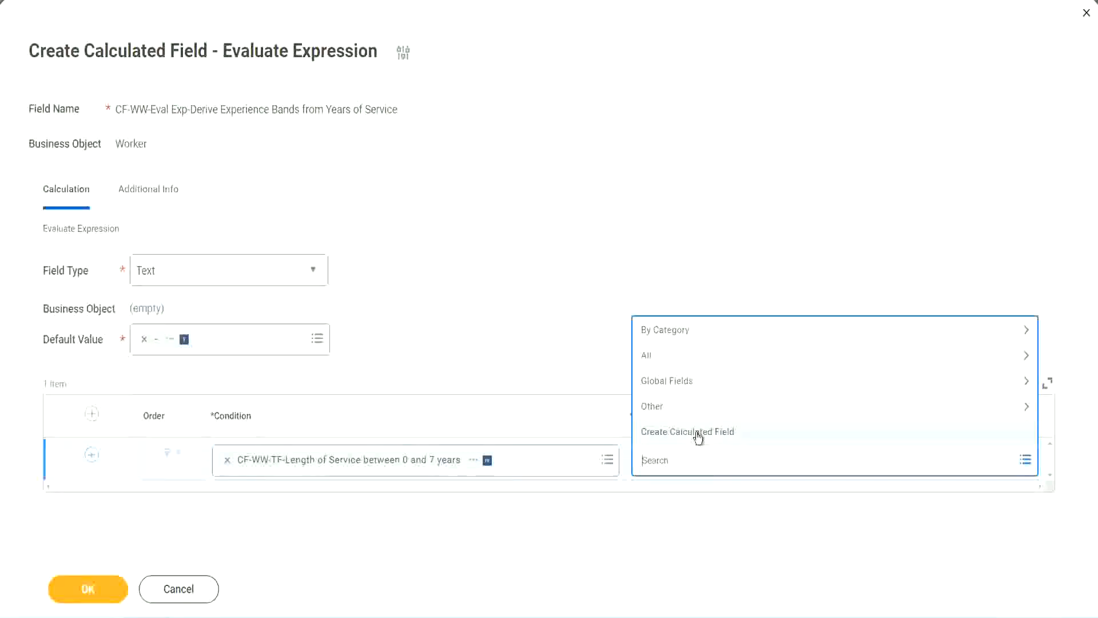
left_click(637, 285)
left_click(661, 466)
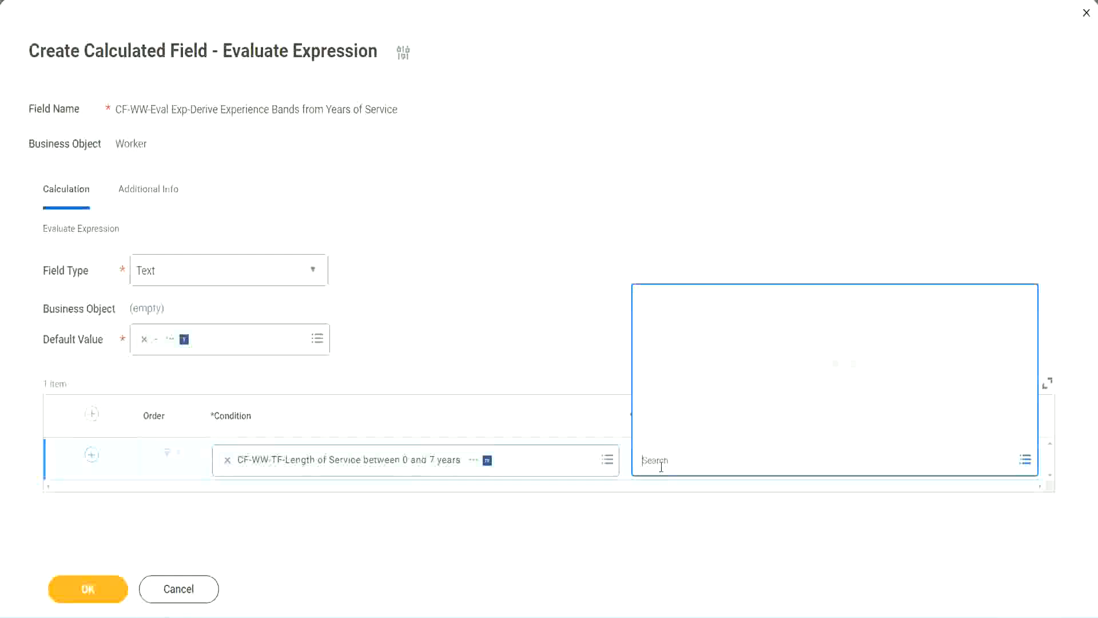
type("Amaterue")
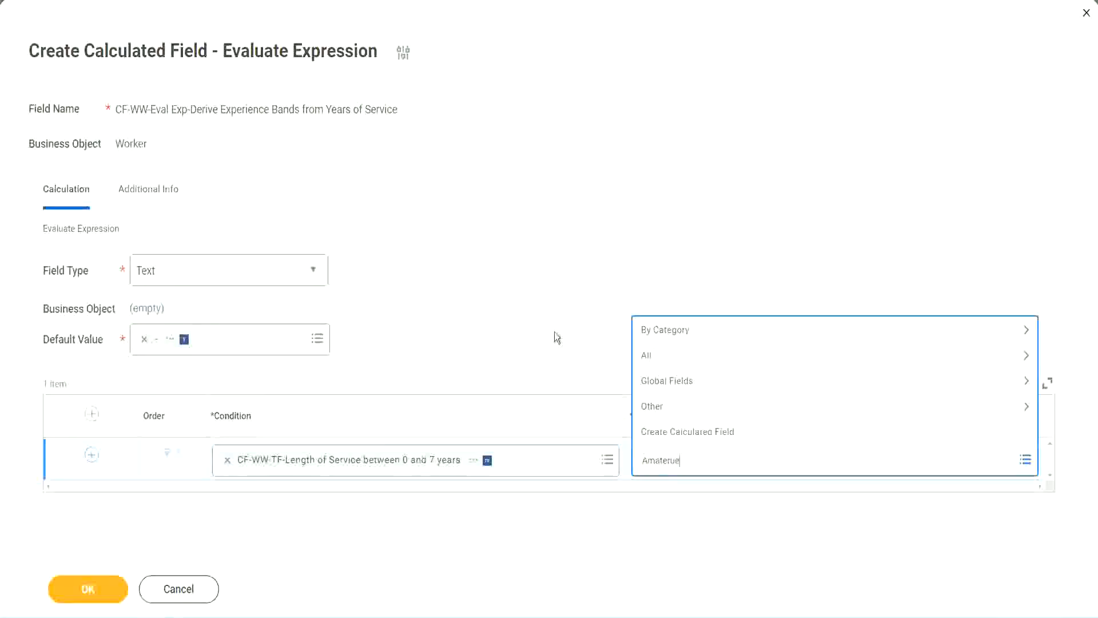
left_click(555, 337)
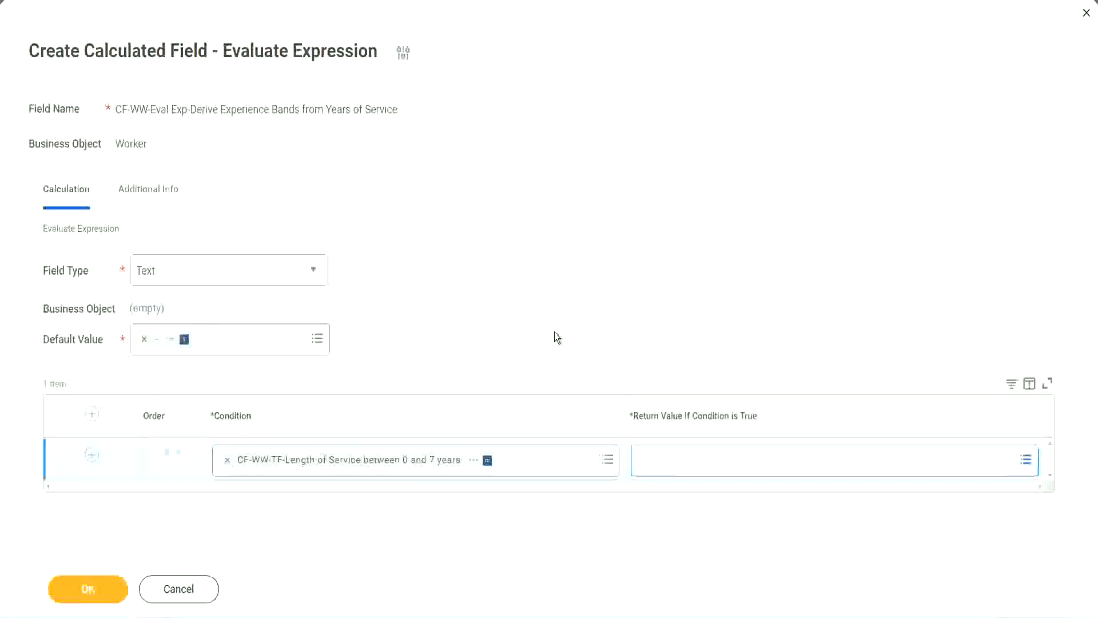
left_click(692, 466)
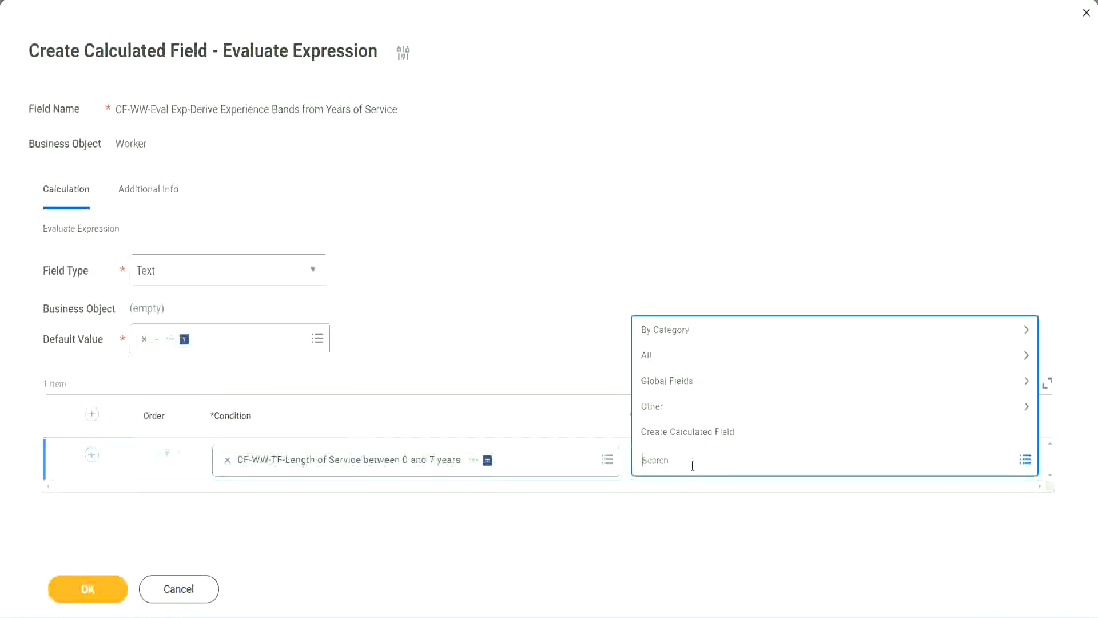
left_click(555, 337)
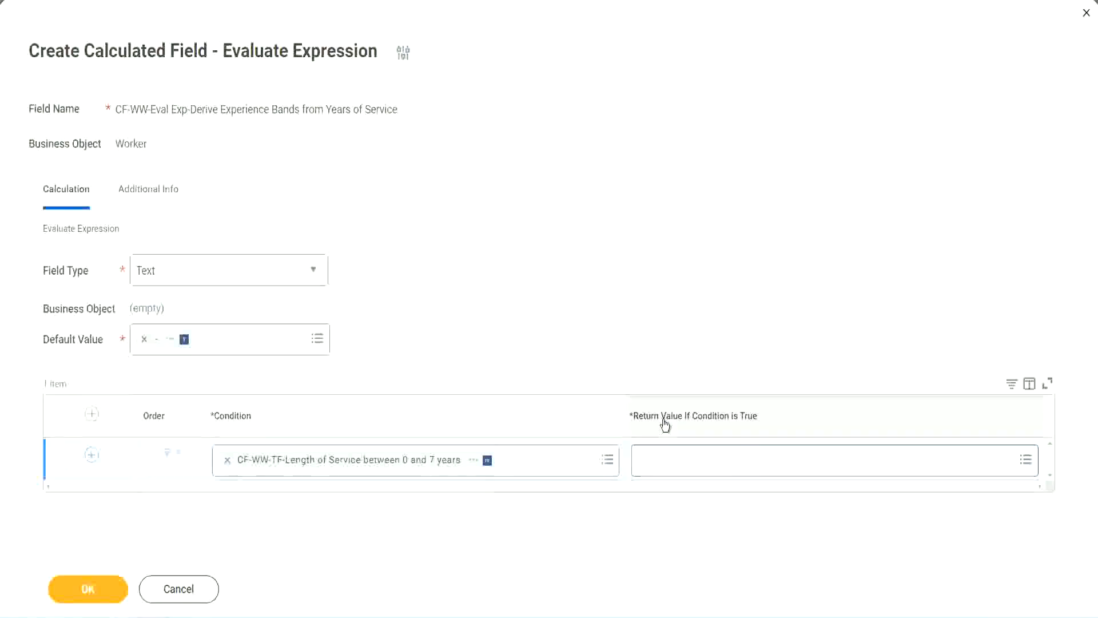
Start a new calculated field for the first condition's return value, named CF-WW-TC-Amateur, and open its business object selection
left_click(713, 464)
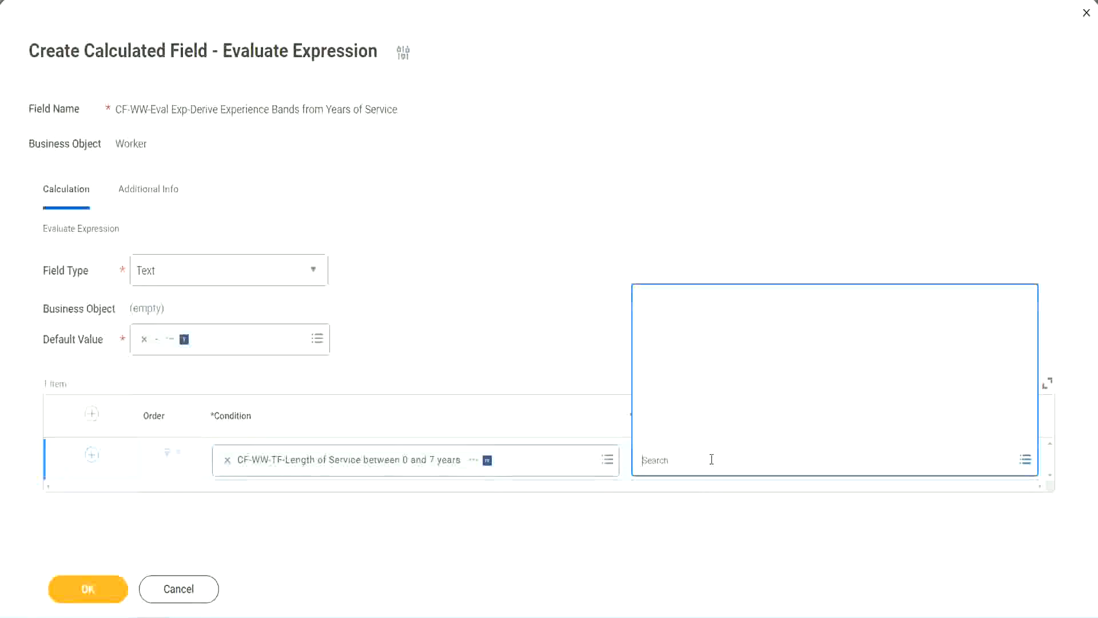
left_click(704, 433)
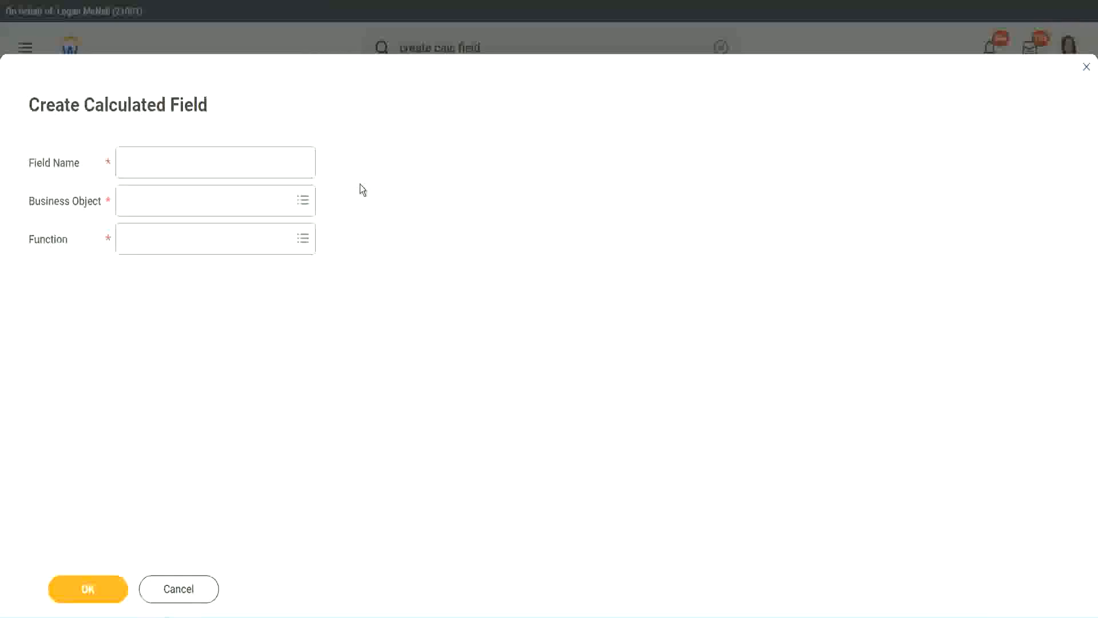
left_click(135, 163)
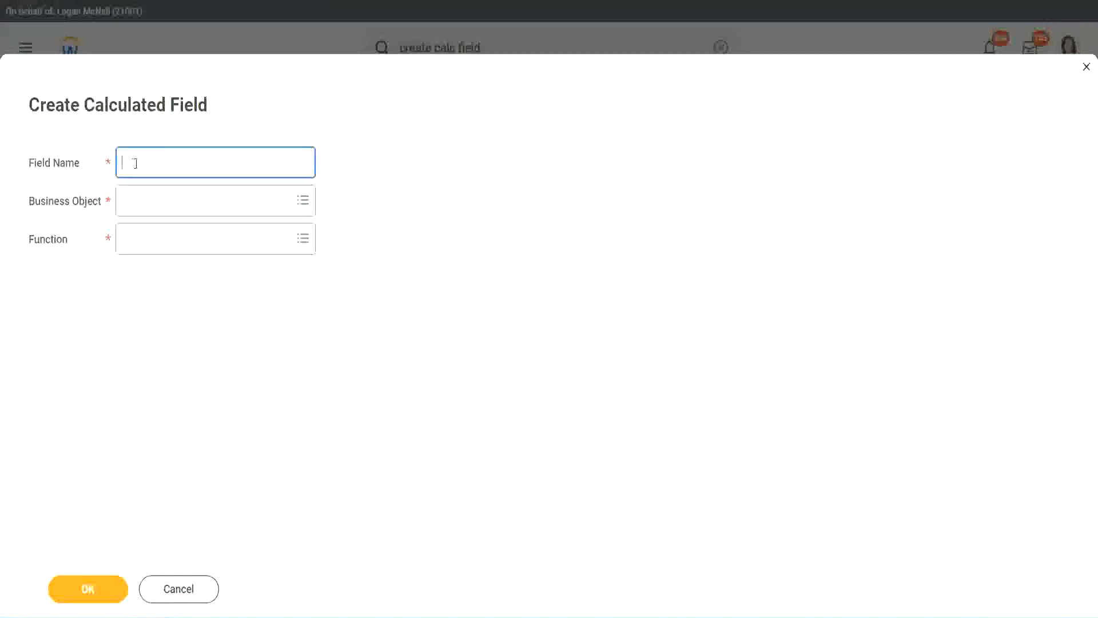
type("CFTC-Amateur")
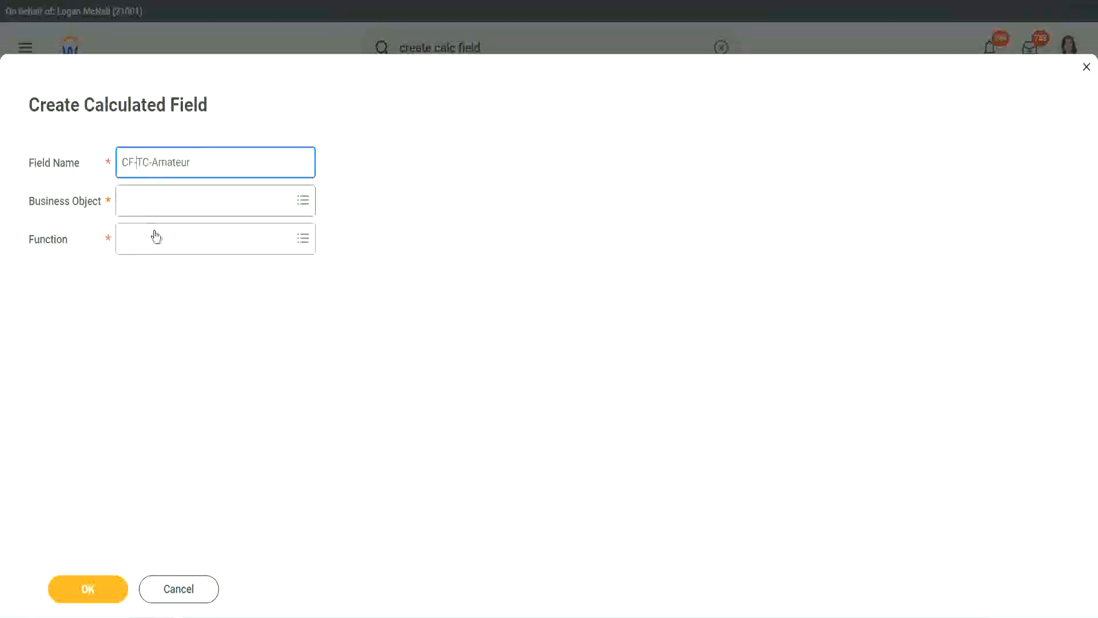
type("WW-")
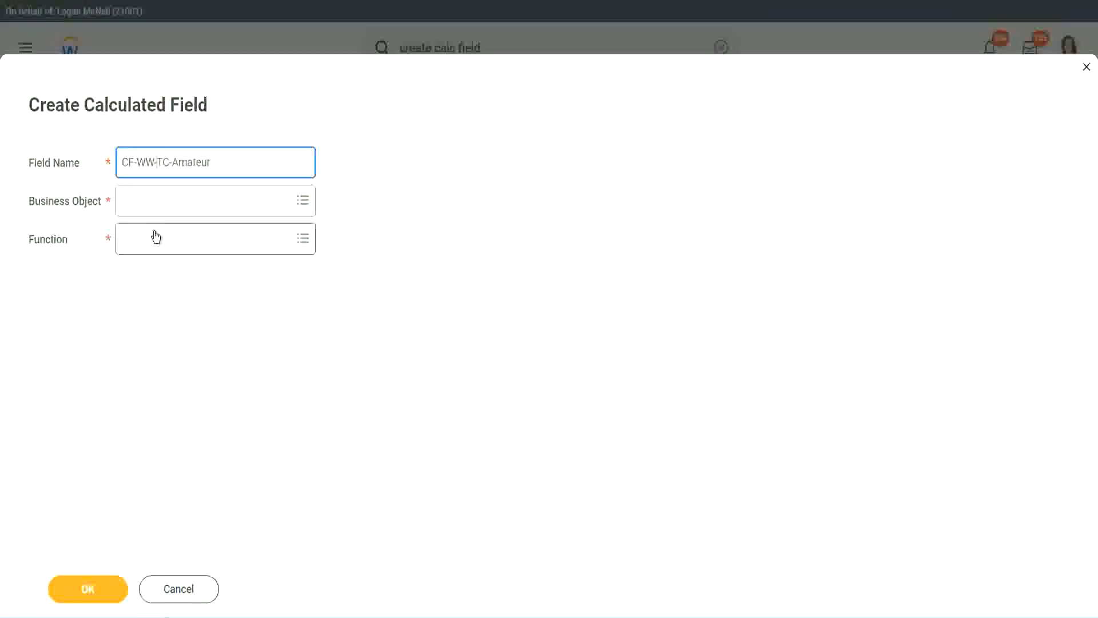
left_click(155, 203)
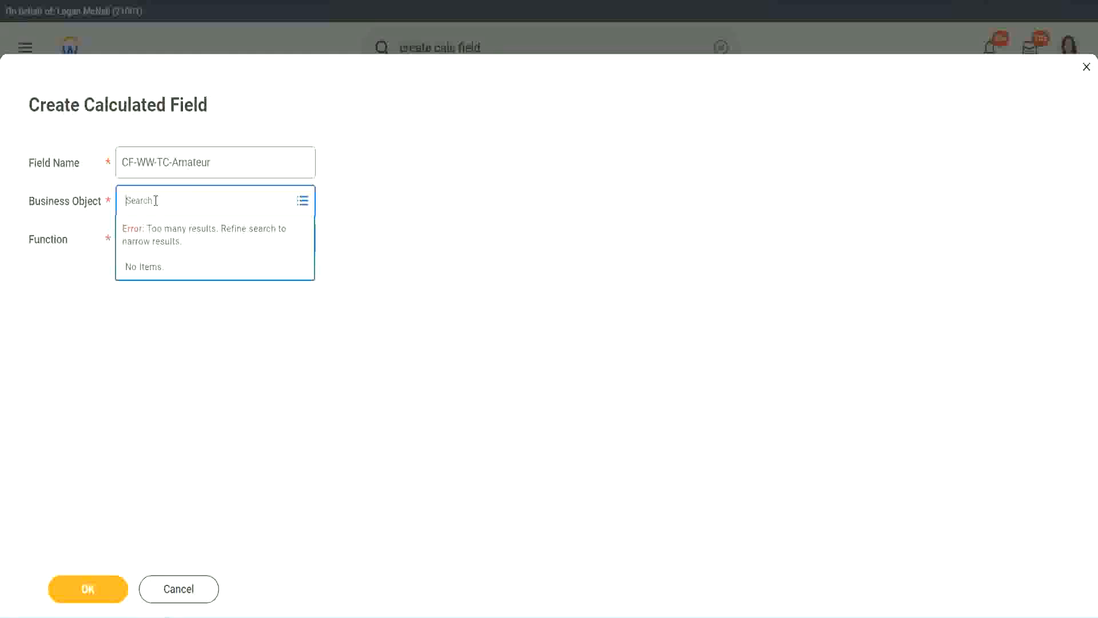
type("worker")
key("BackSpace")
key("BackSpace")
key("BackSpace")
key("BackSpace")
key("BackSpace")
key("BackSpace")
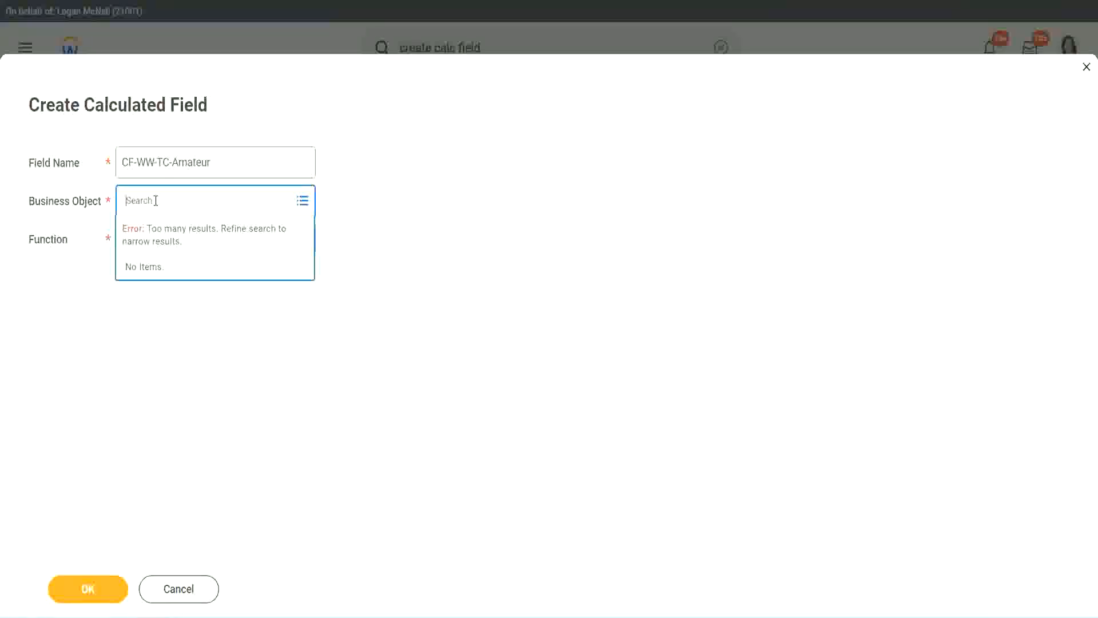
Set the new calculated field's business object to Global
type("global")
key("Return")
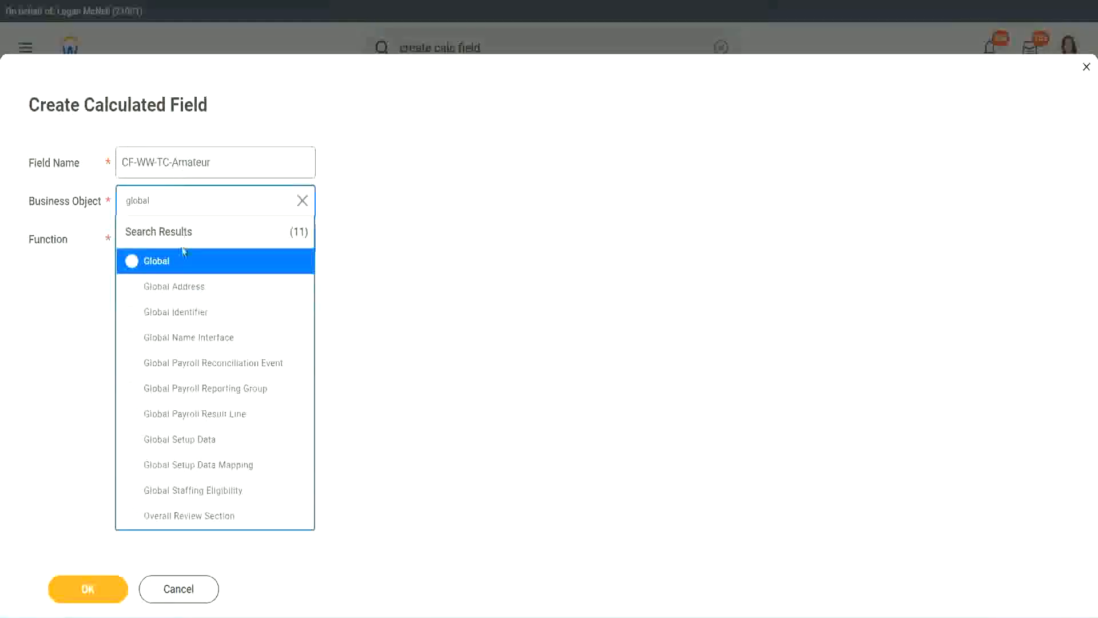
left_click(173, 271)
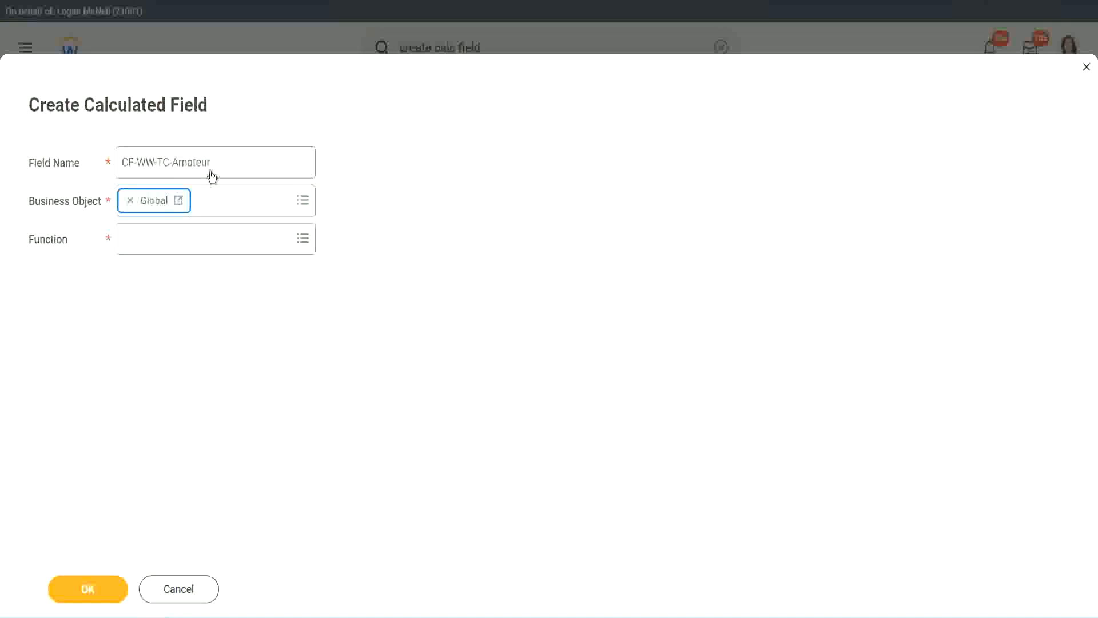
Copy the word Amateur from the new calculated field's name
triple_click(284, 155)
left_click(217, 160)
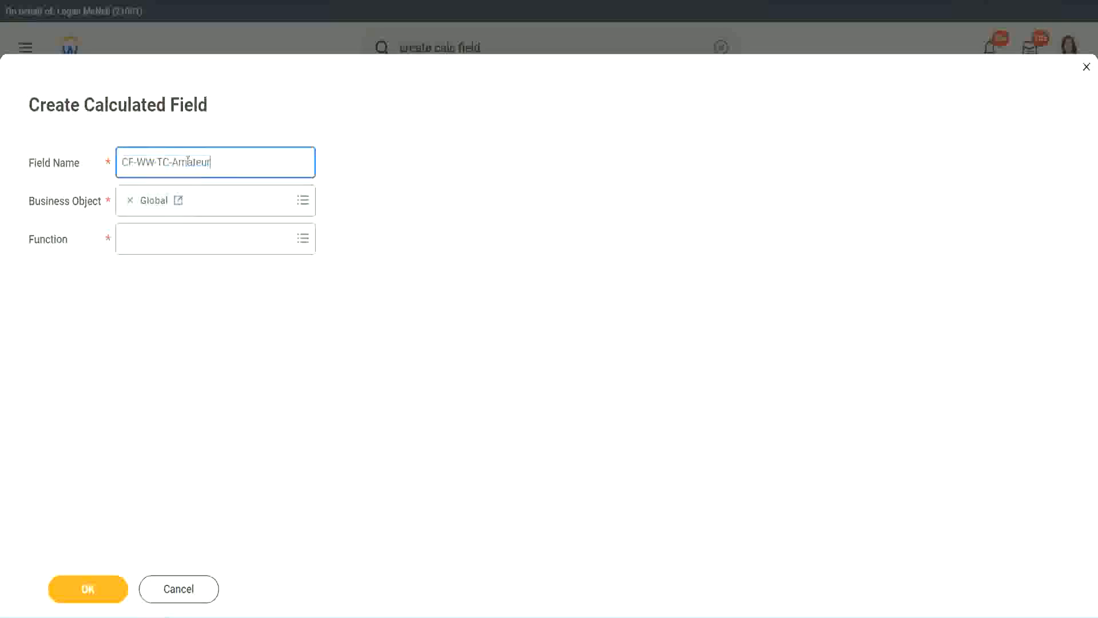
double_click(216, 161)
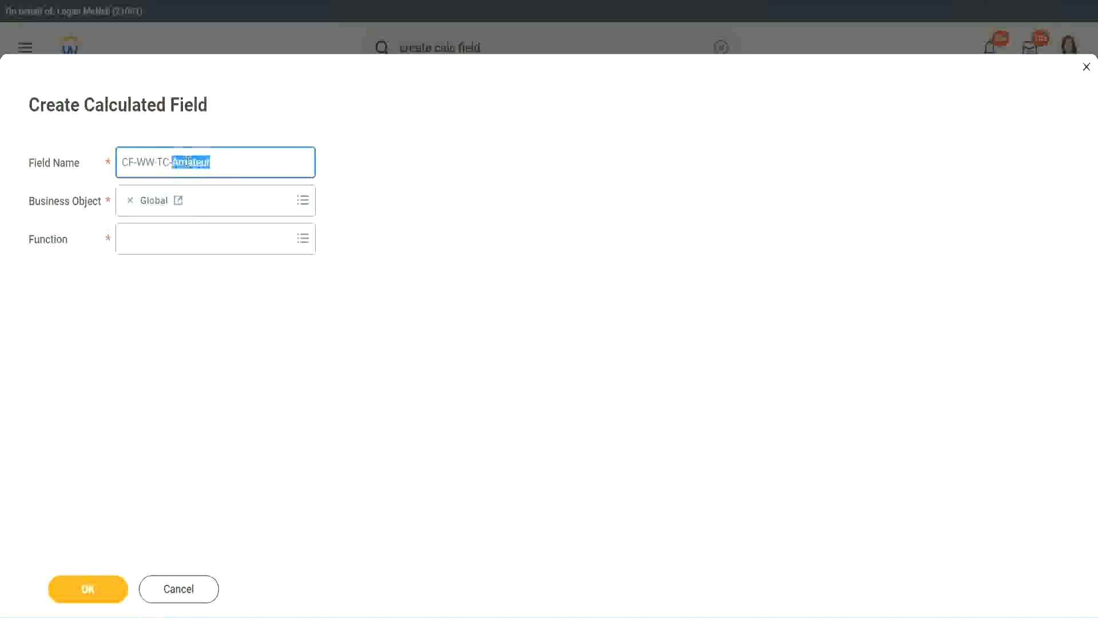
left_click(227, 160)
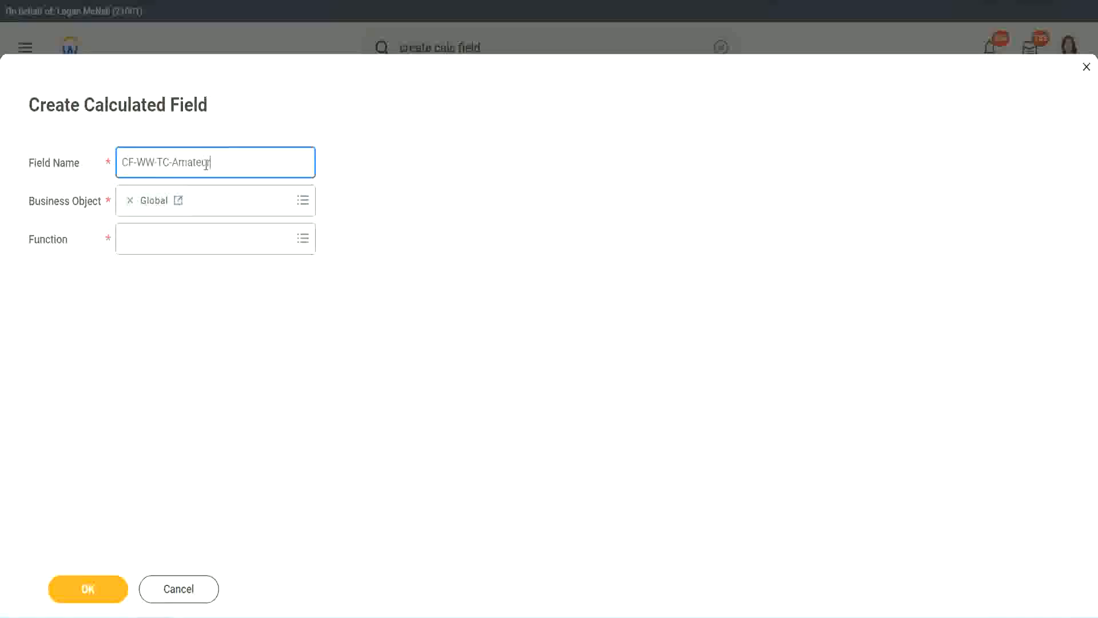
double_click(206, 164)
key("ctrl+c")
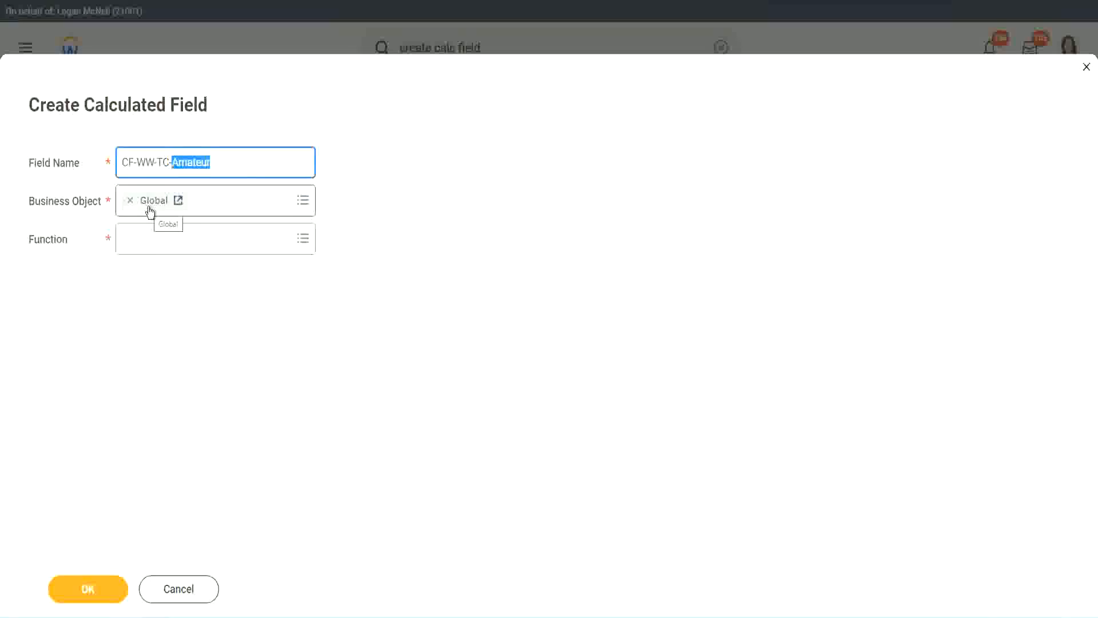
Choose Text Constant as the new calculated field's function and proceed to its definition
left_click(151, 239)
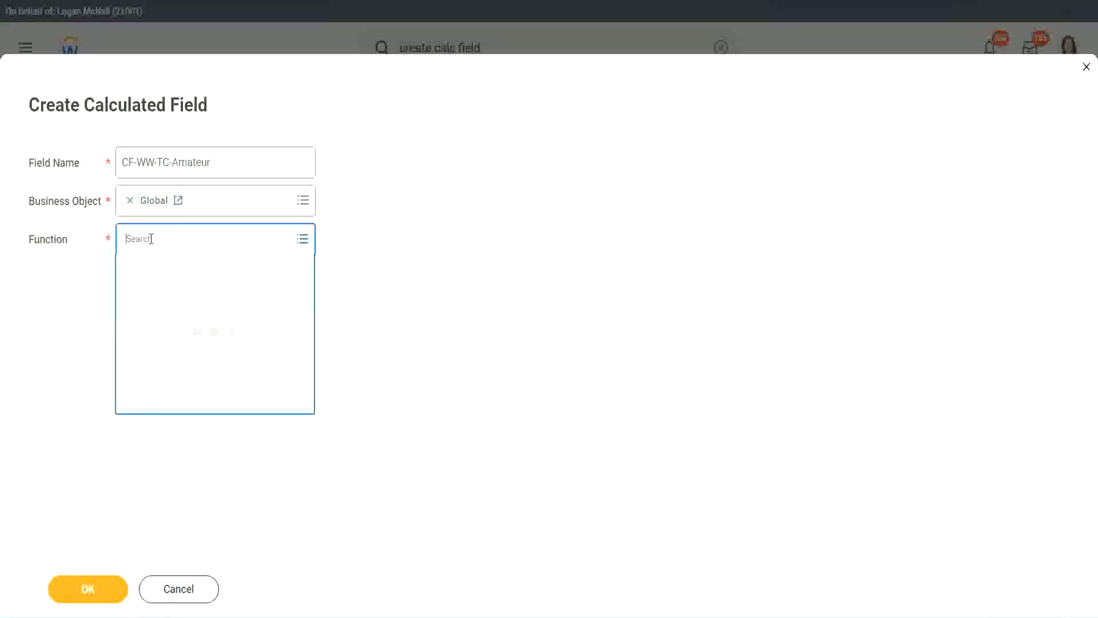
type("text const")
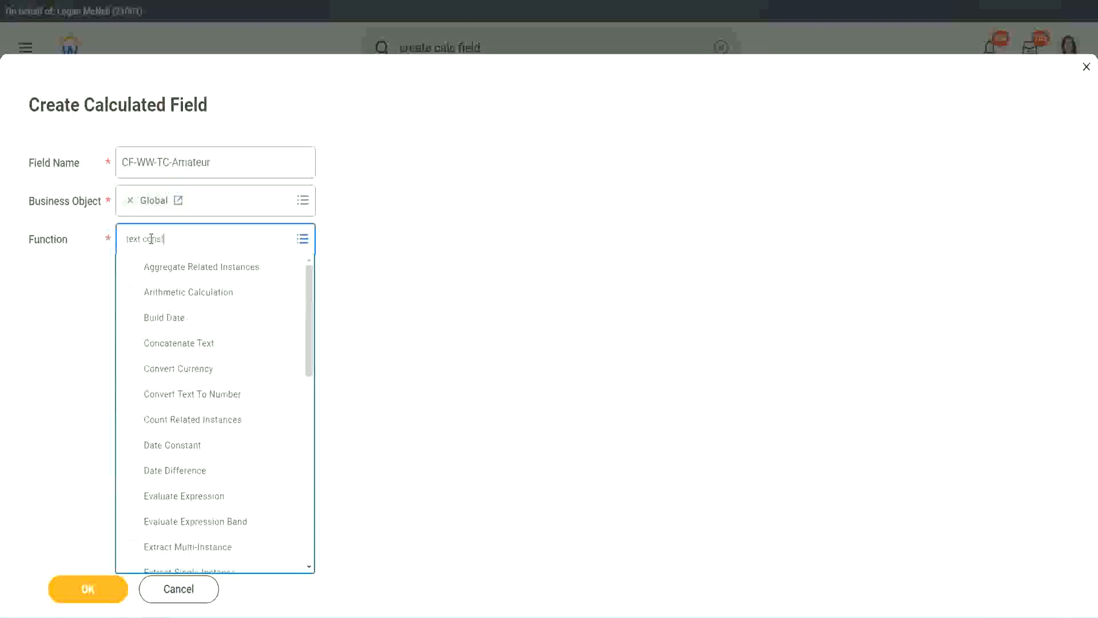
key("Return")
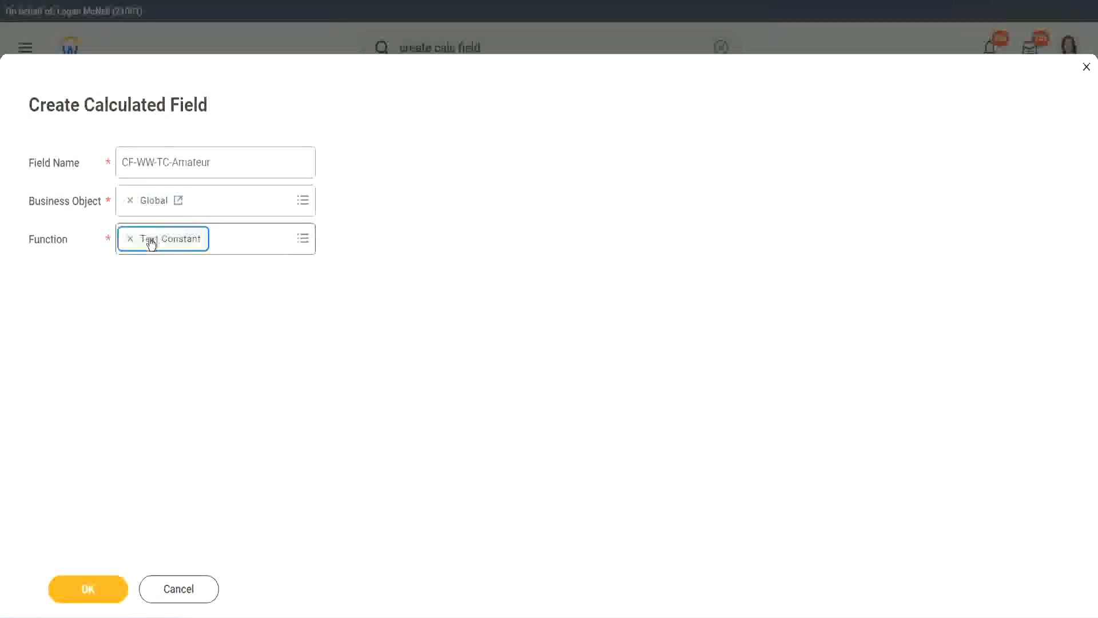
left_click(92, 595)
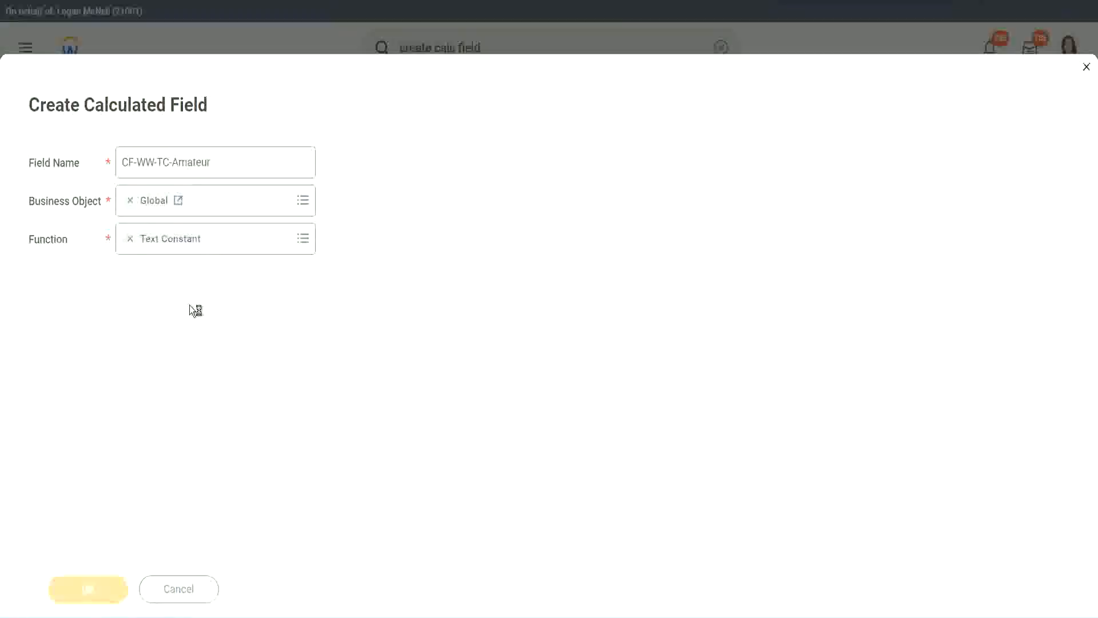
Set the text constant to the copied word Amateur and save the field as the first condition's return value
left_click(183, 324)
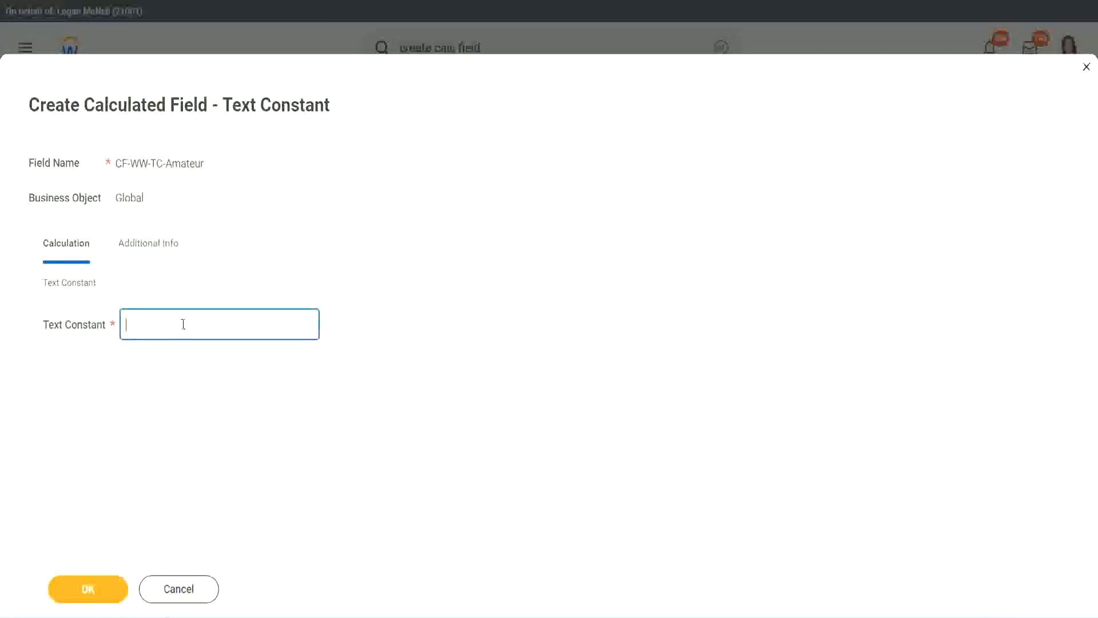
key("ctrl+v")
left_click(91, 591)
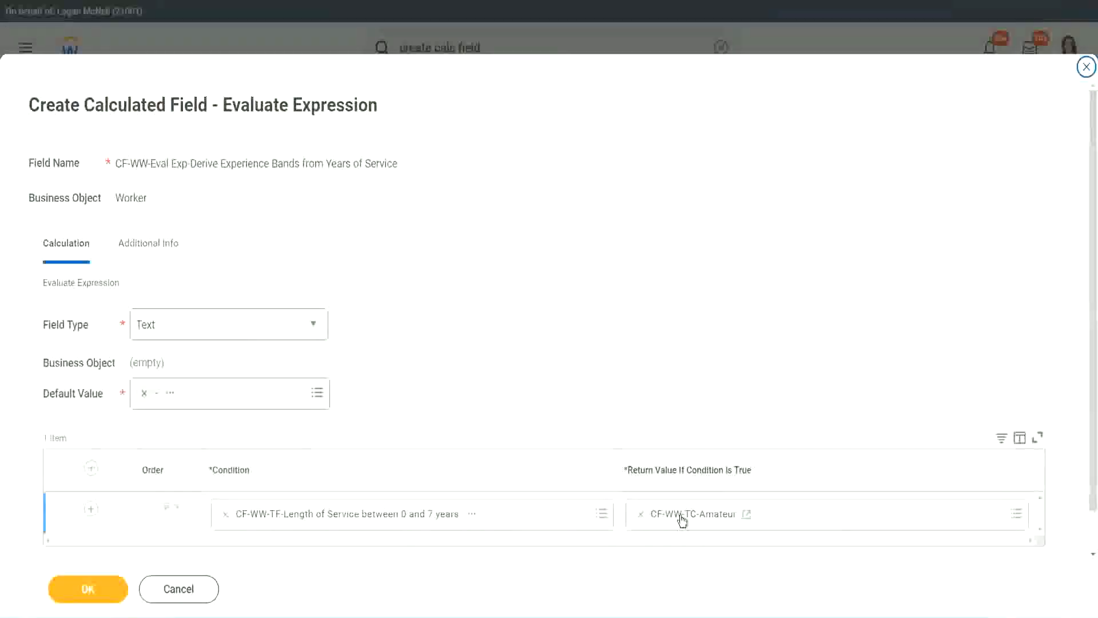
Copy the text of the CF-WW-TC-Amateur return value and add a second condition row below the first
right_click(682, 518)
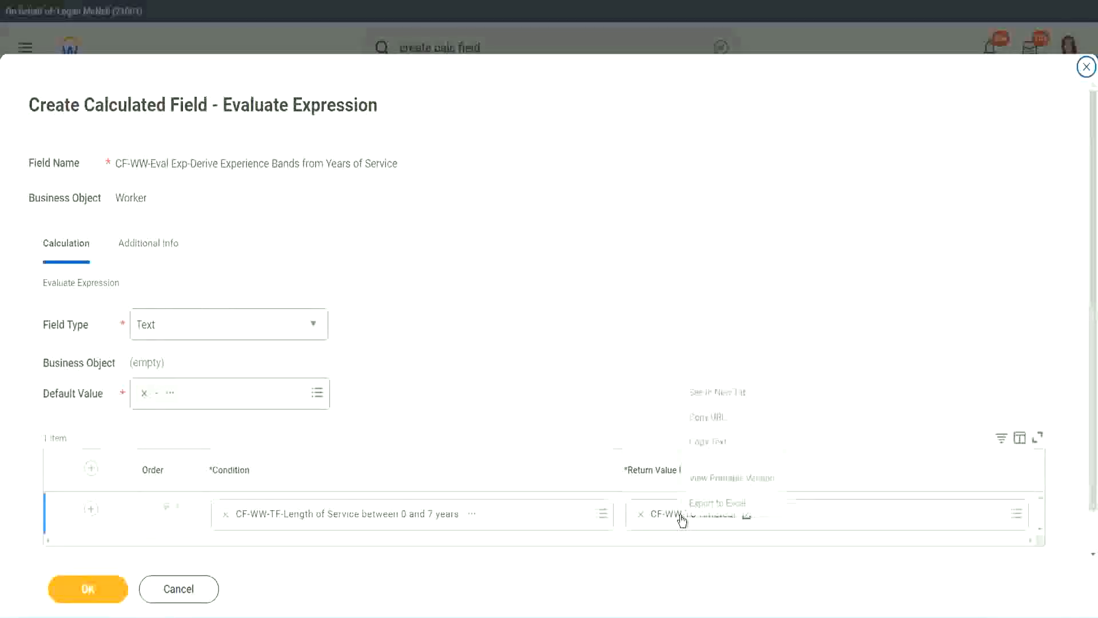
left_click(718, 444)
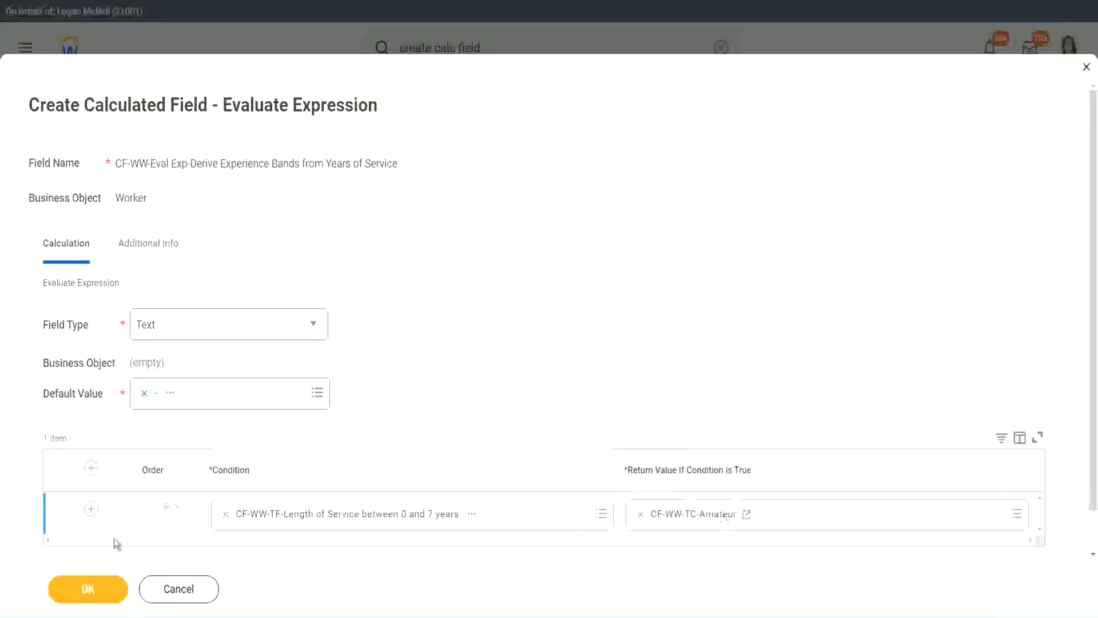
left_click(75, 527)
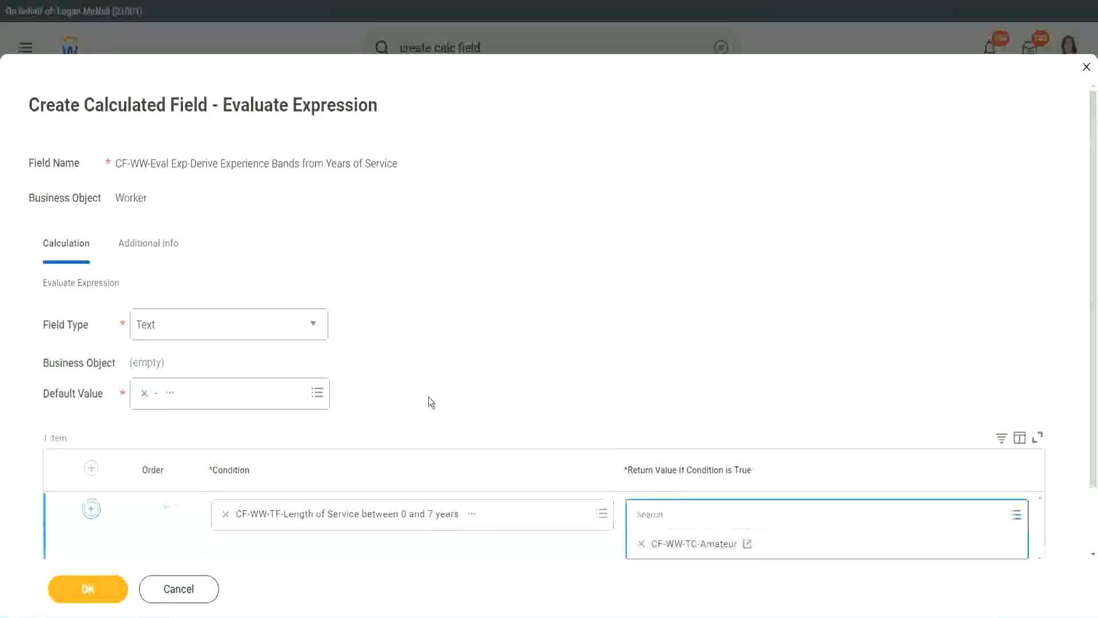
left_click(91, 509)
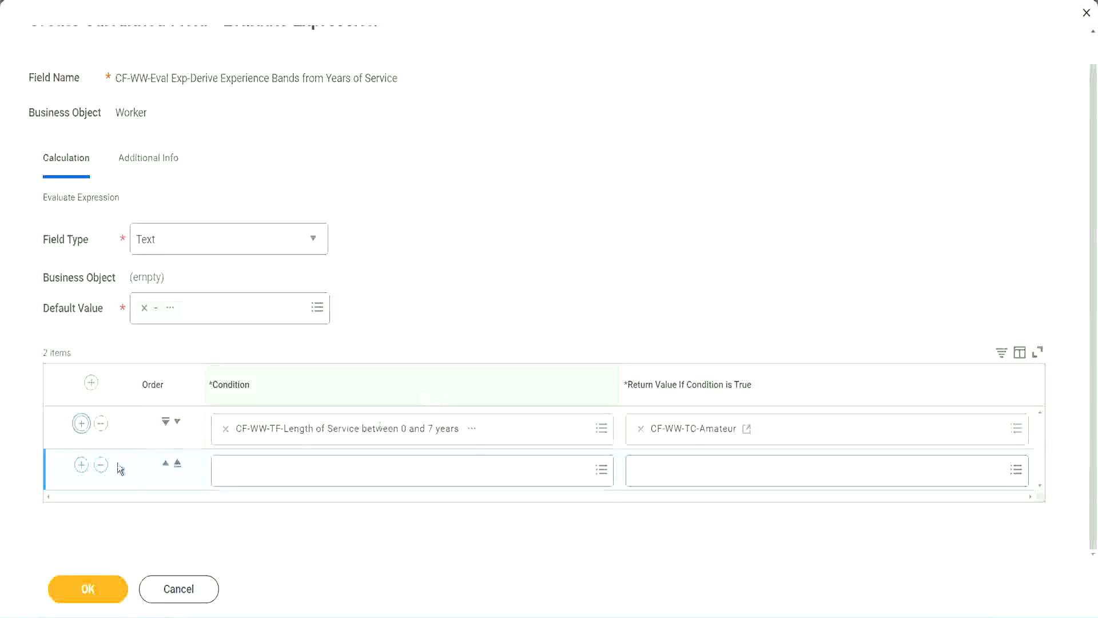
Add two more condition rows and set the second condition to CF-WW-TF-Length of Service between 8 and 15 years
left_click(82, 468)
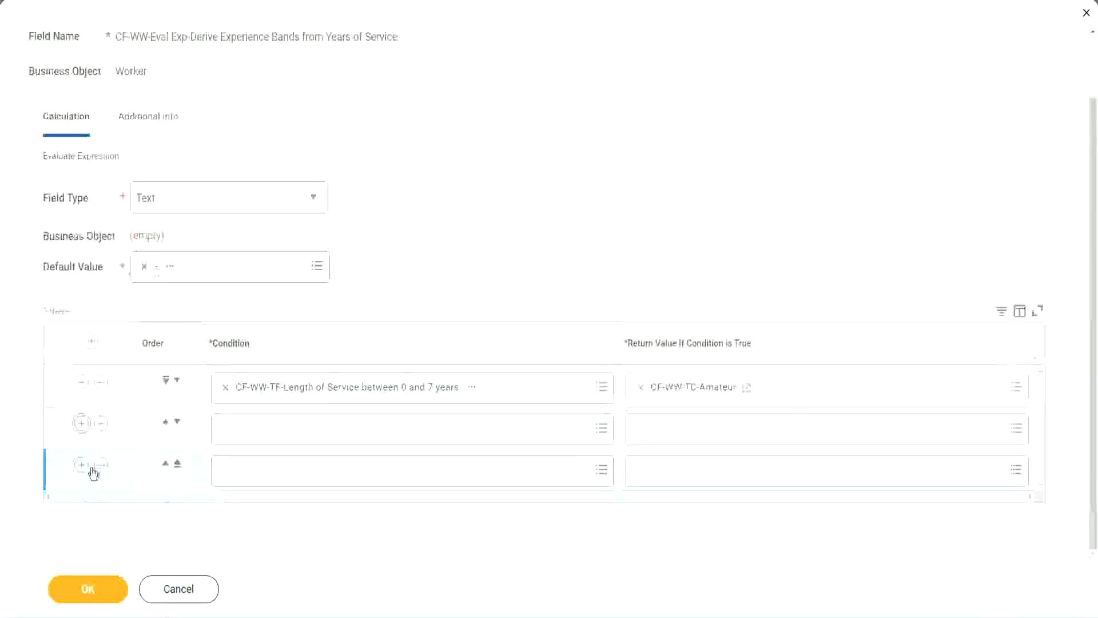
left_click(270, 429)
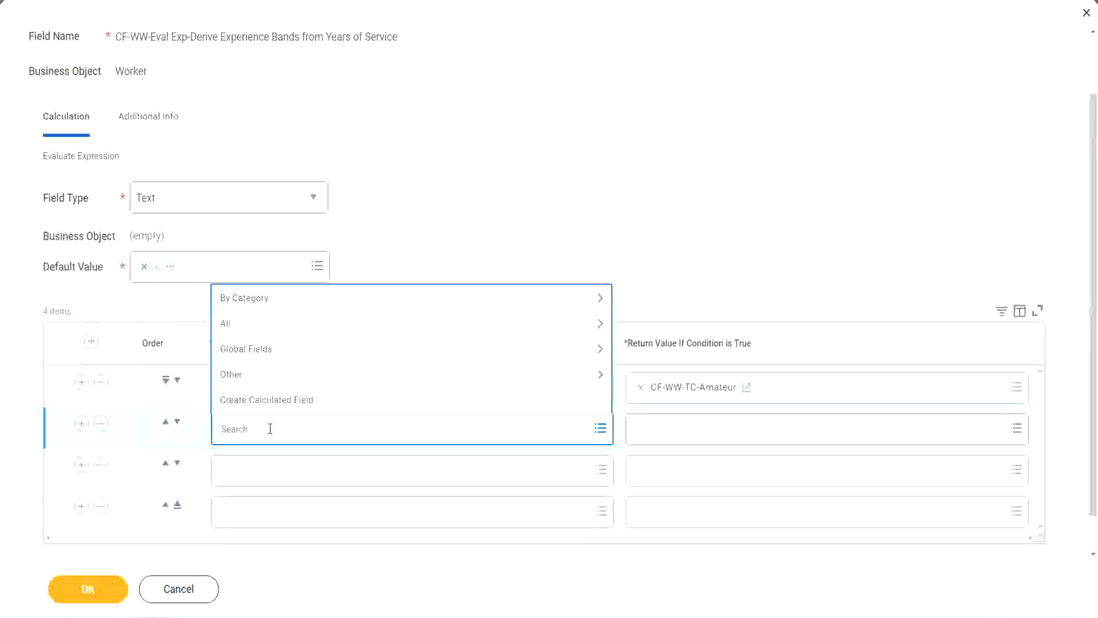
type("cf-ww")
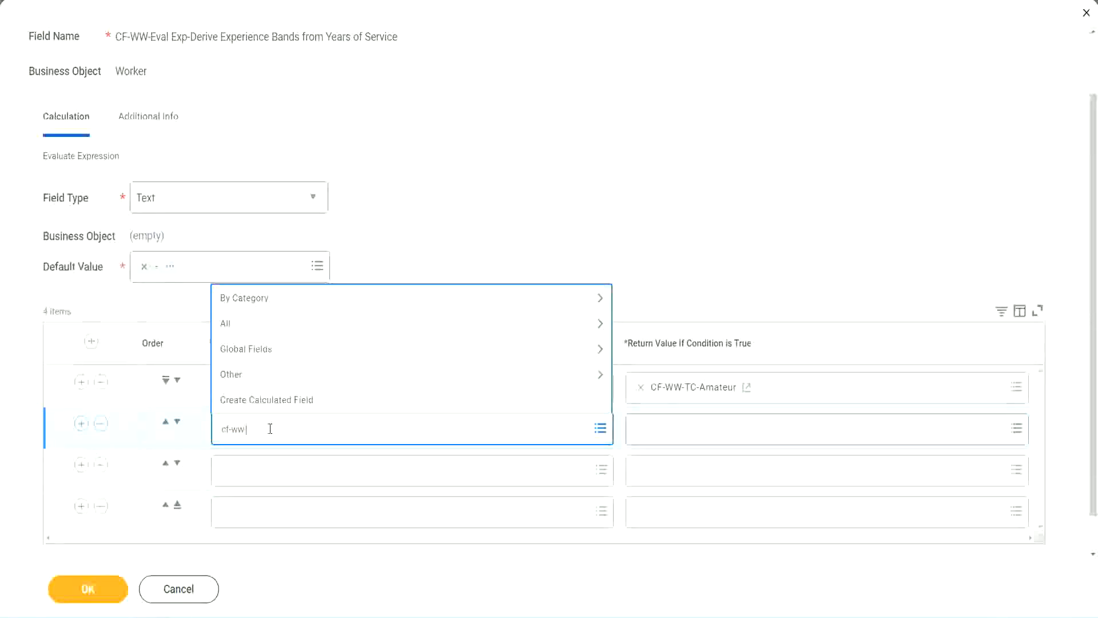
type("-tf")
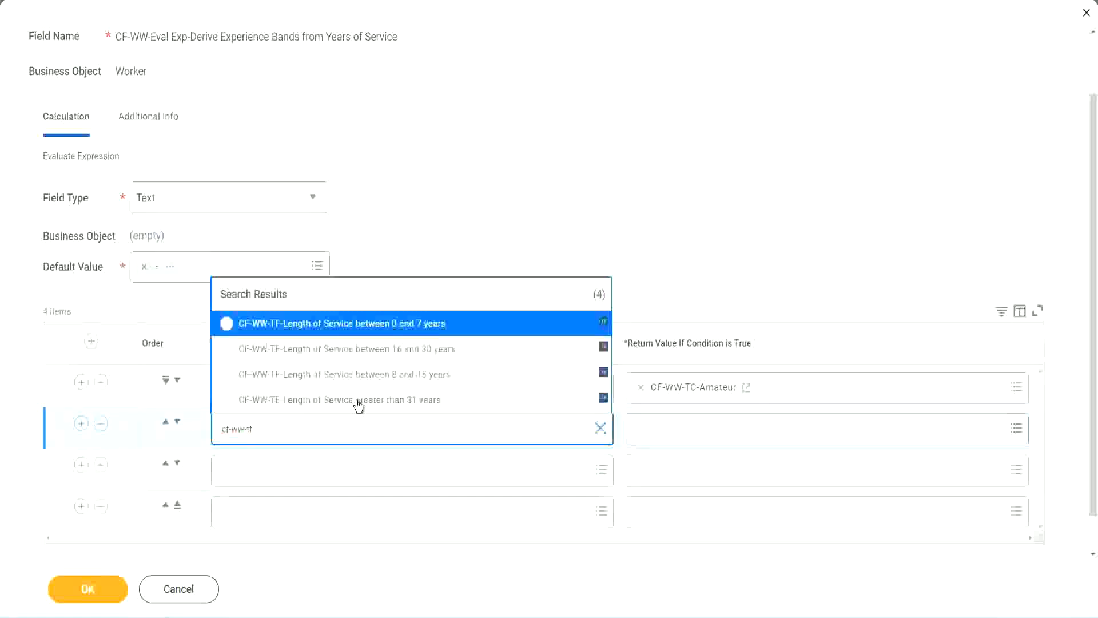
left_click(424, 376)
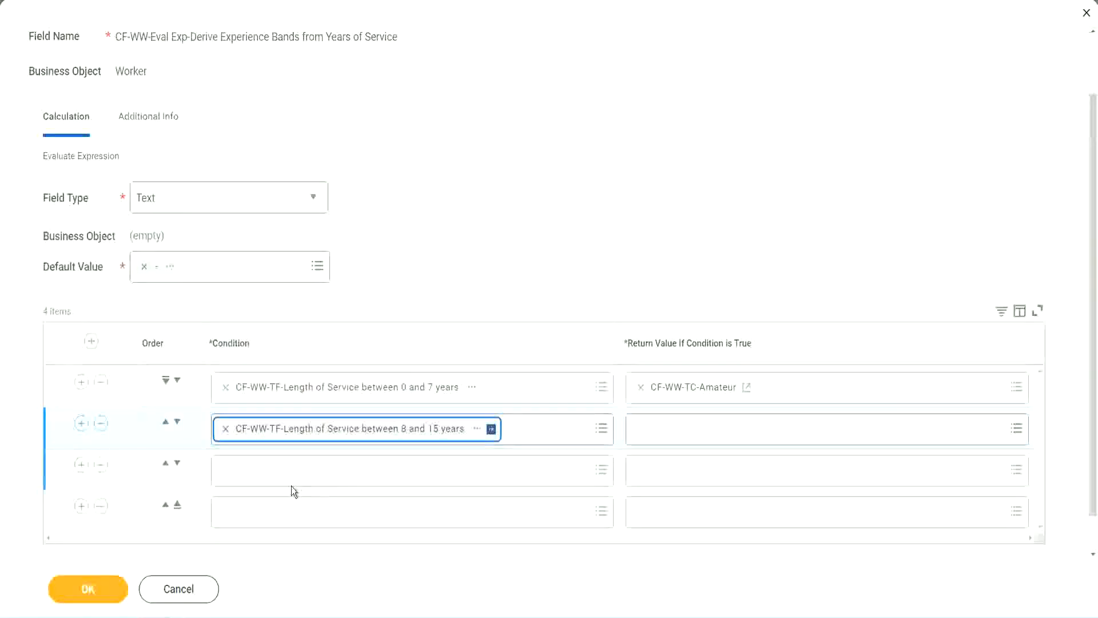
Set the third condition to CF-WW-TF-Length of Service between 16 and 30 years
left_click(277, 469)
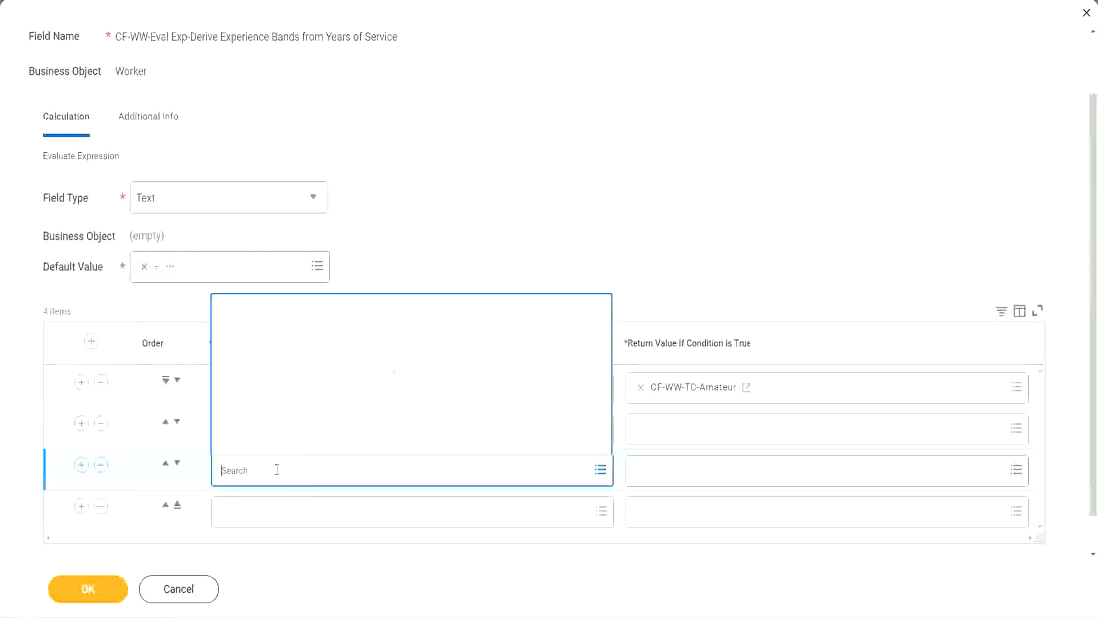
type("cf-ww")
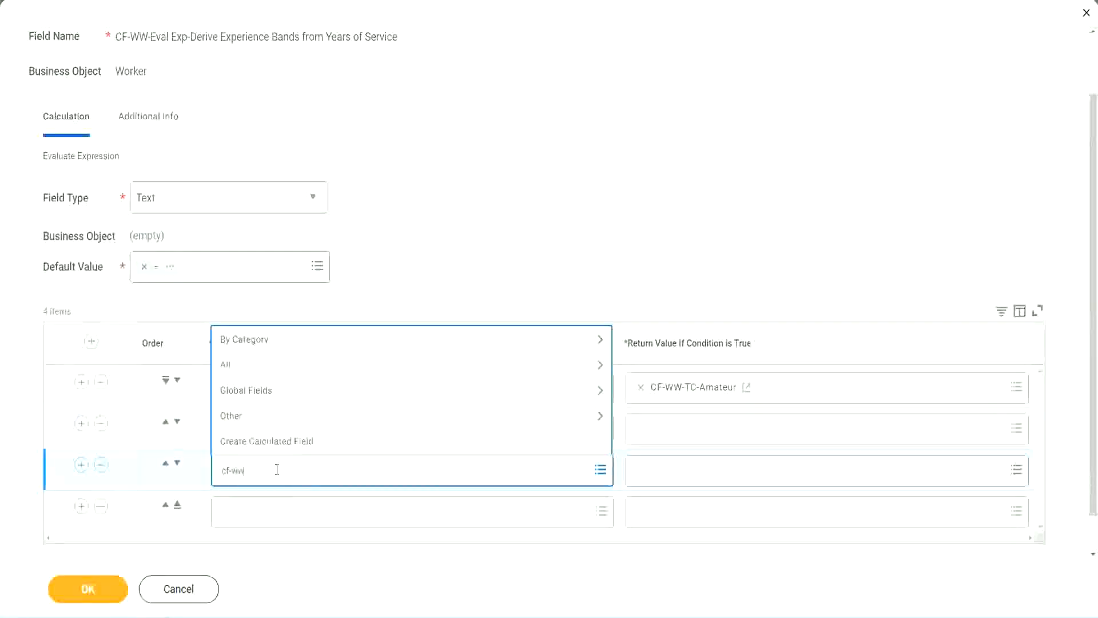
type("-tf")
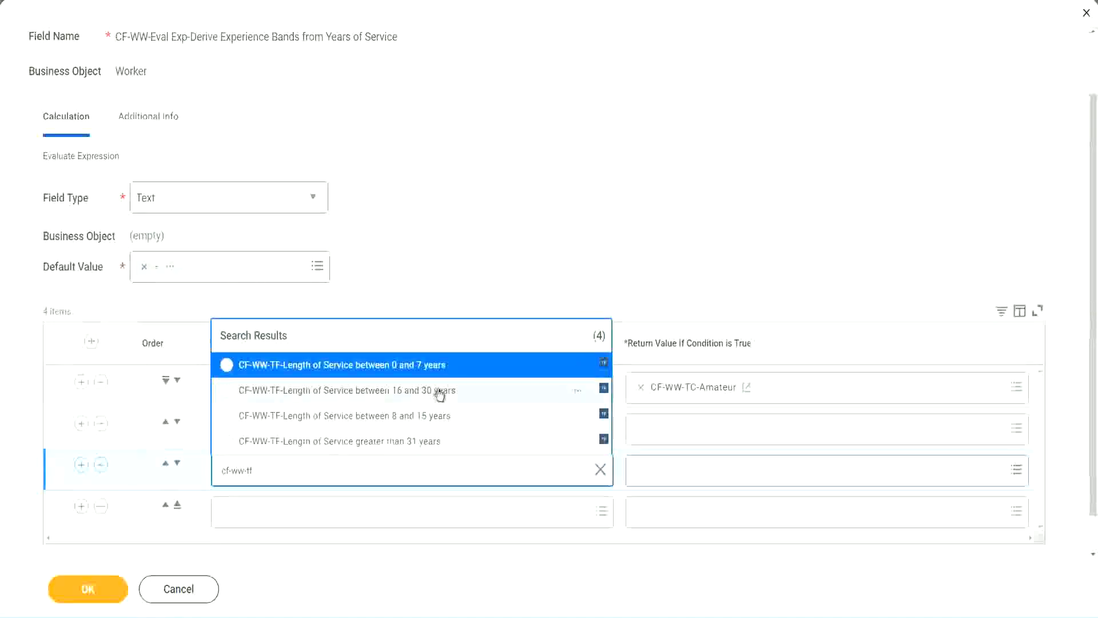
left_click(441, 394)
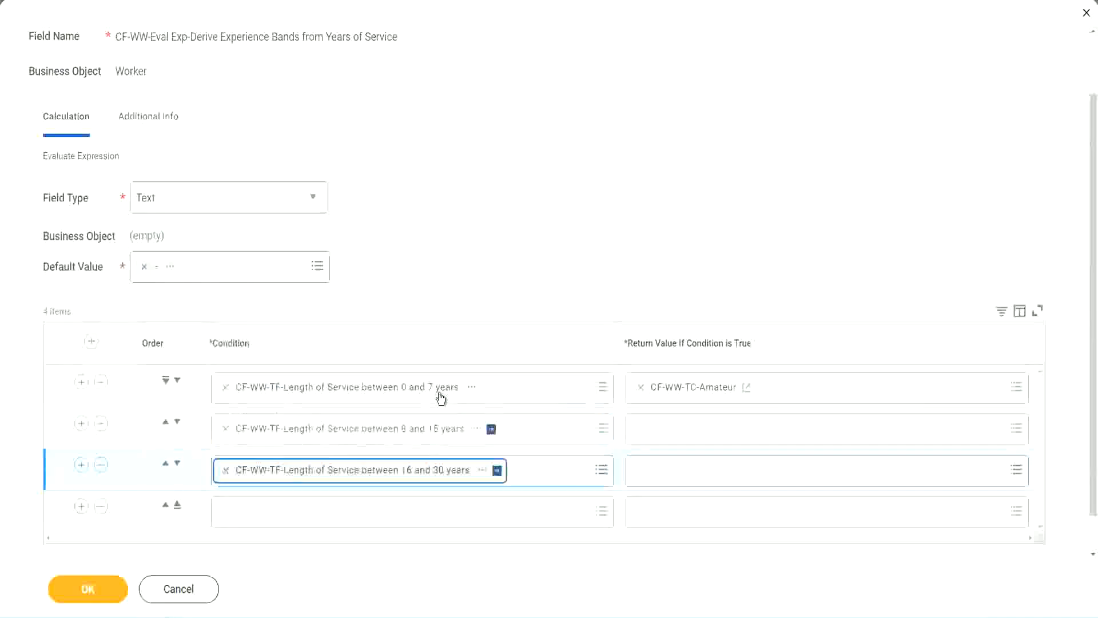
Set the fourth condition to CF-WW-TF-Length of Service greater than 31 years
left_click(260, 518)
type("c")
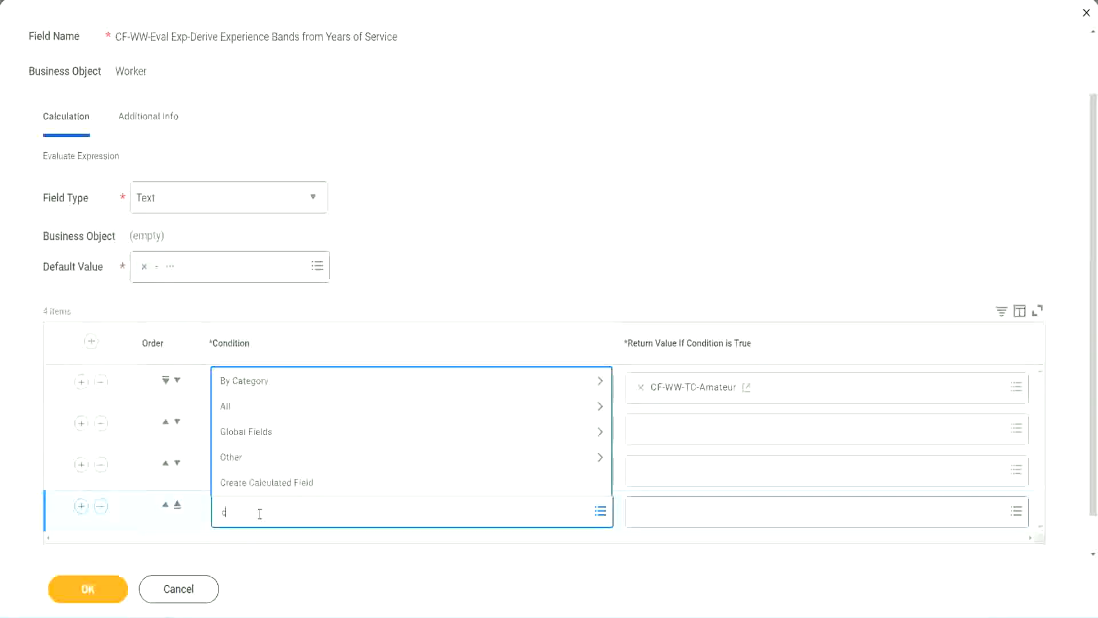
type("f-ww")
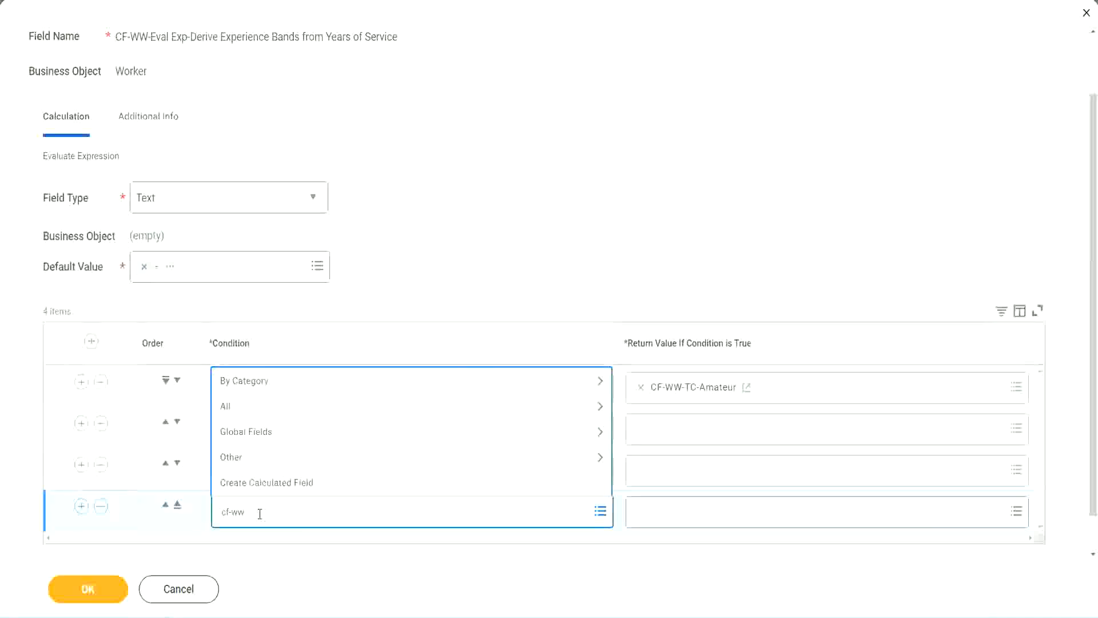
type(" tf 31")
key("Return")
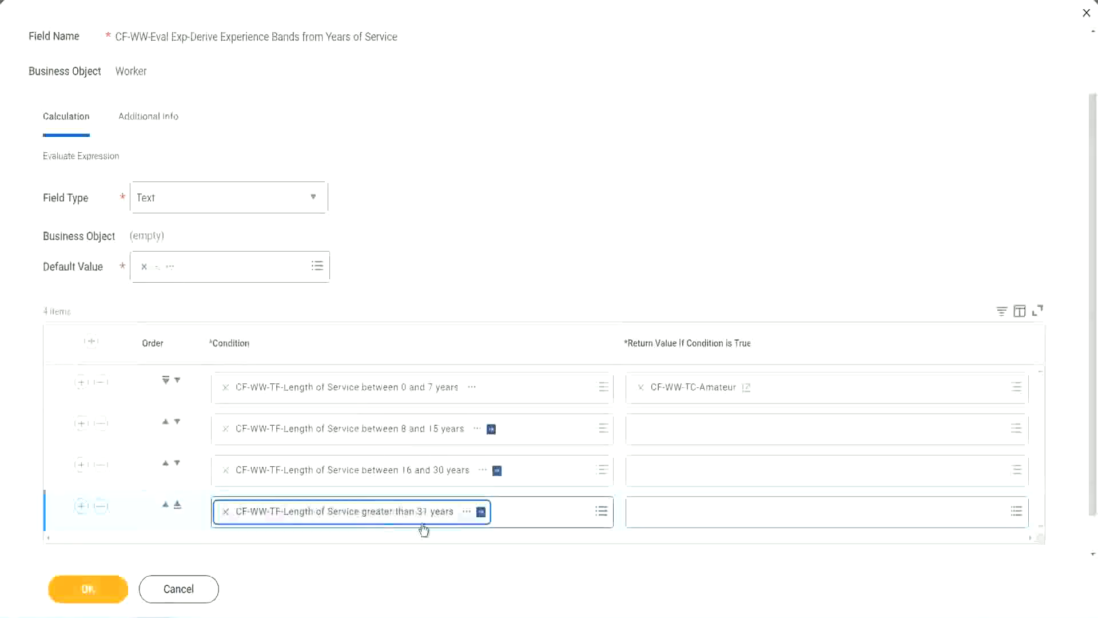
left_click(493, 237)
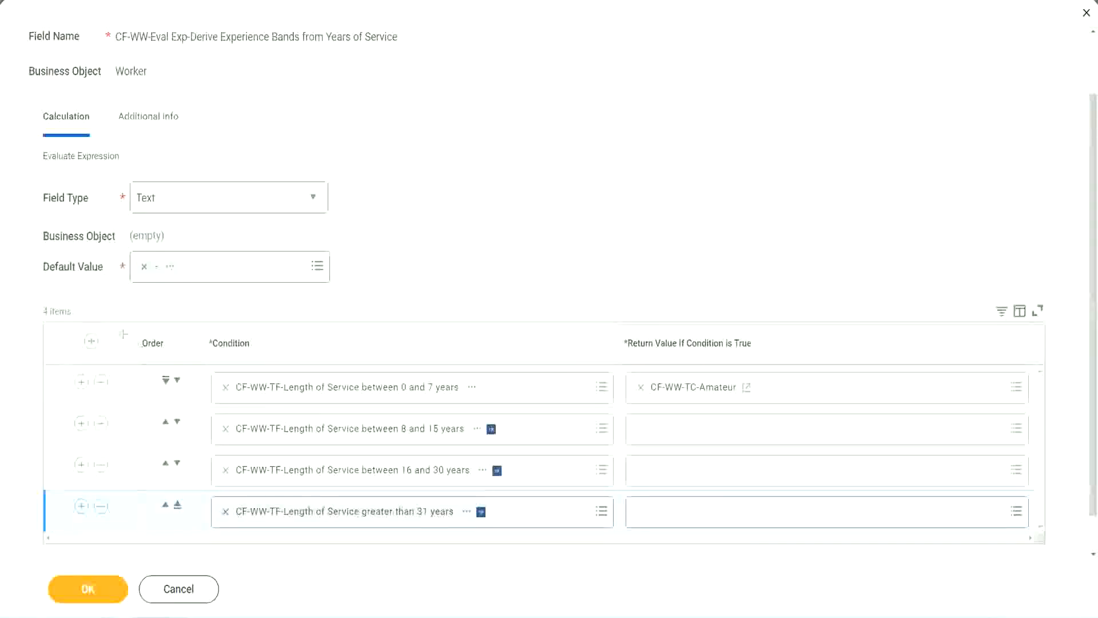
left_click_drag(124, 334, 122, 449)
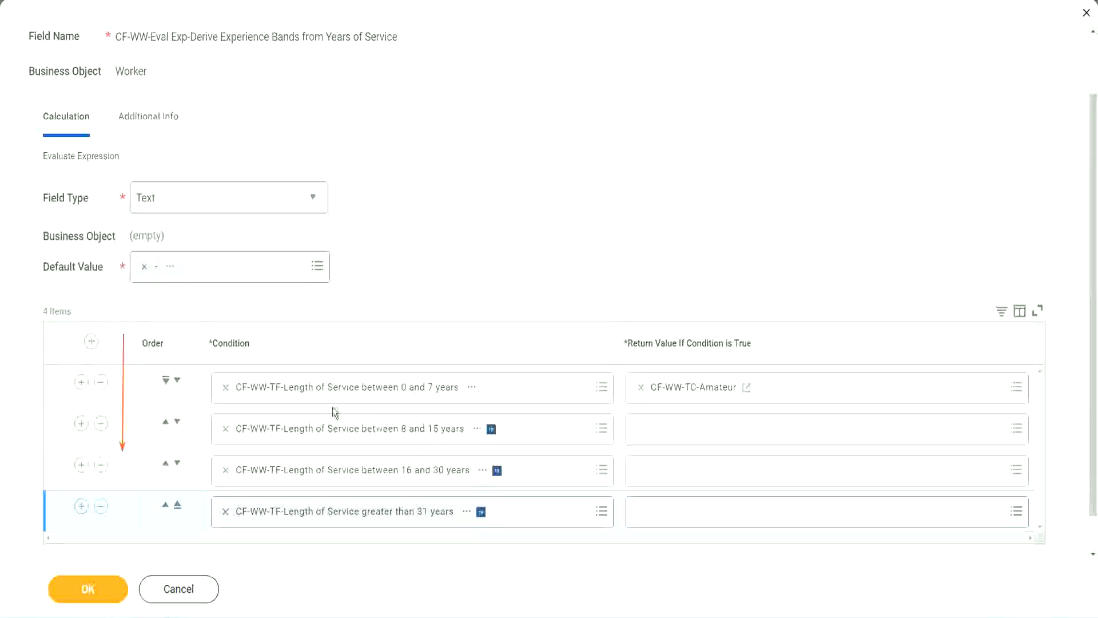
Try placing the 8 to 15 years condition above the 0 to 7 years condition and restore the original order
left_click(165, 424)
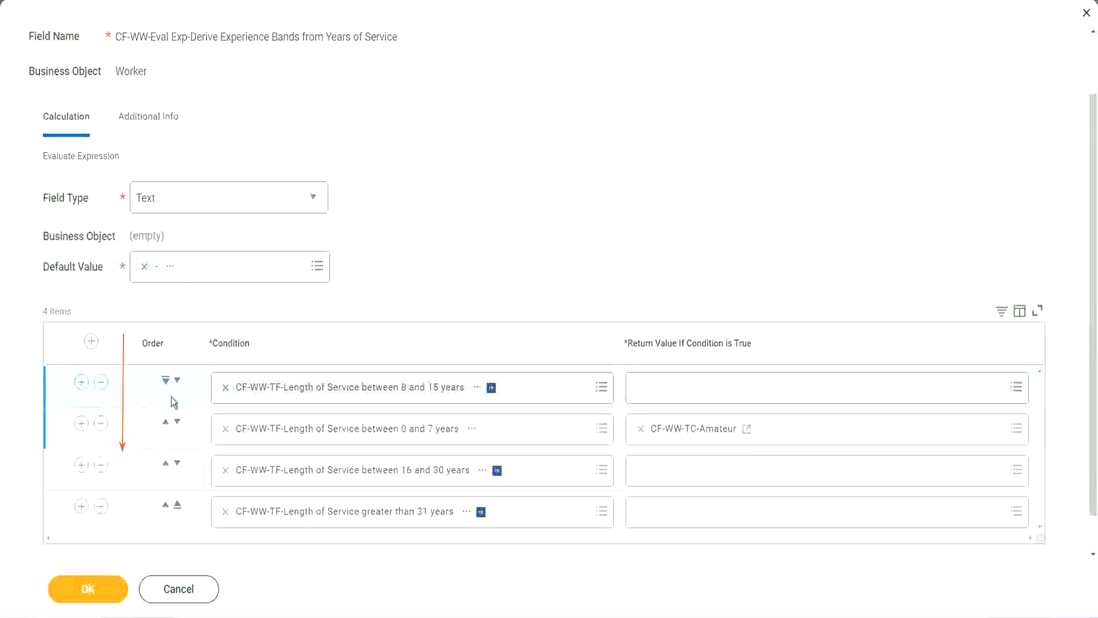
left_click(177, 380)
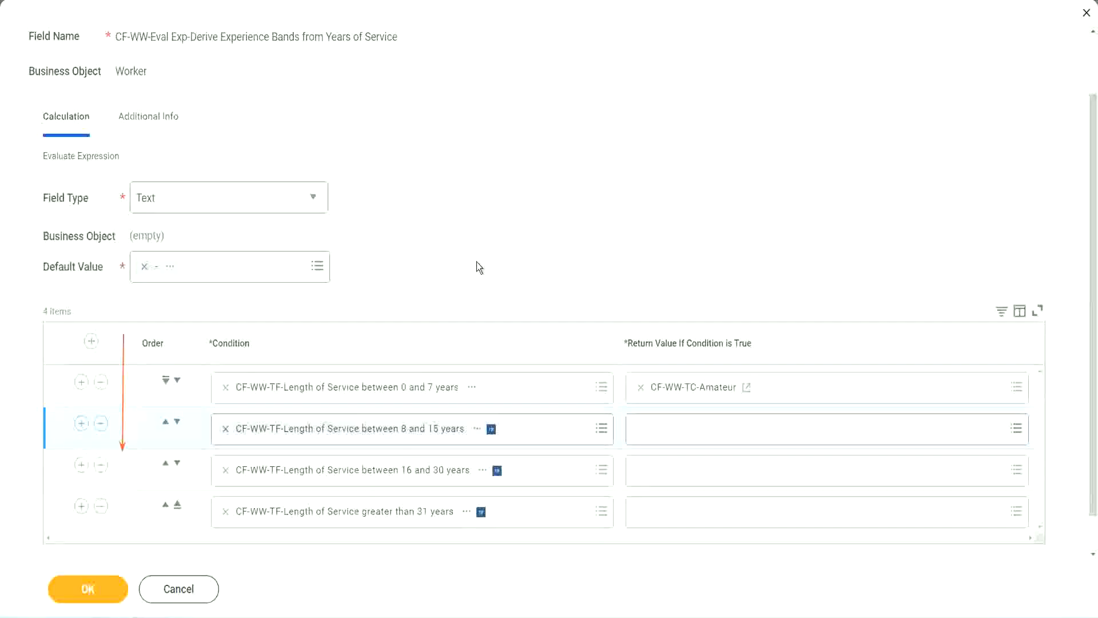
left_click(165, 423)
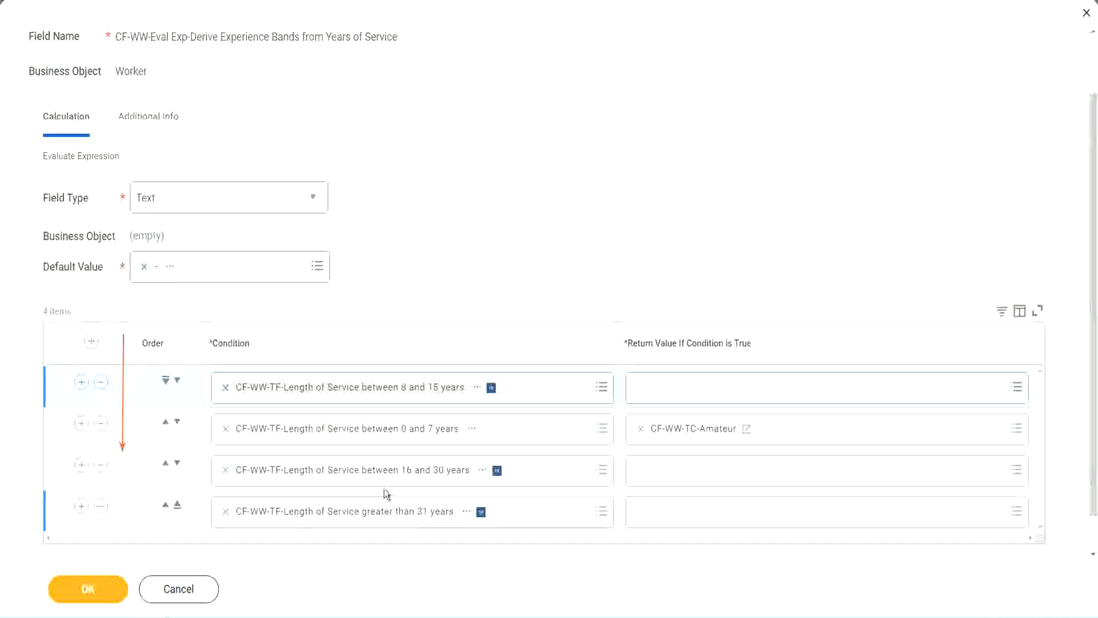
right_click(696, 439)
left_click(655, 492)
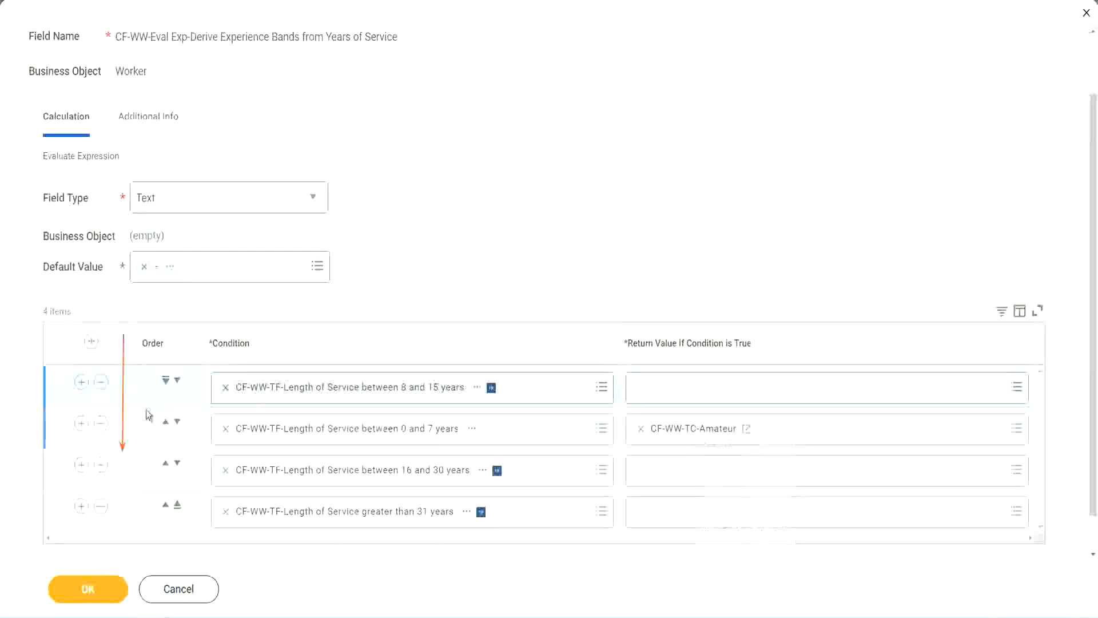
left_click(177, 381)
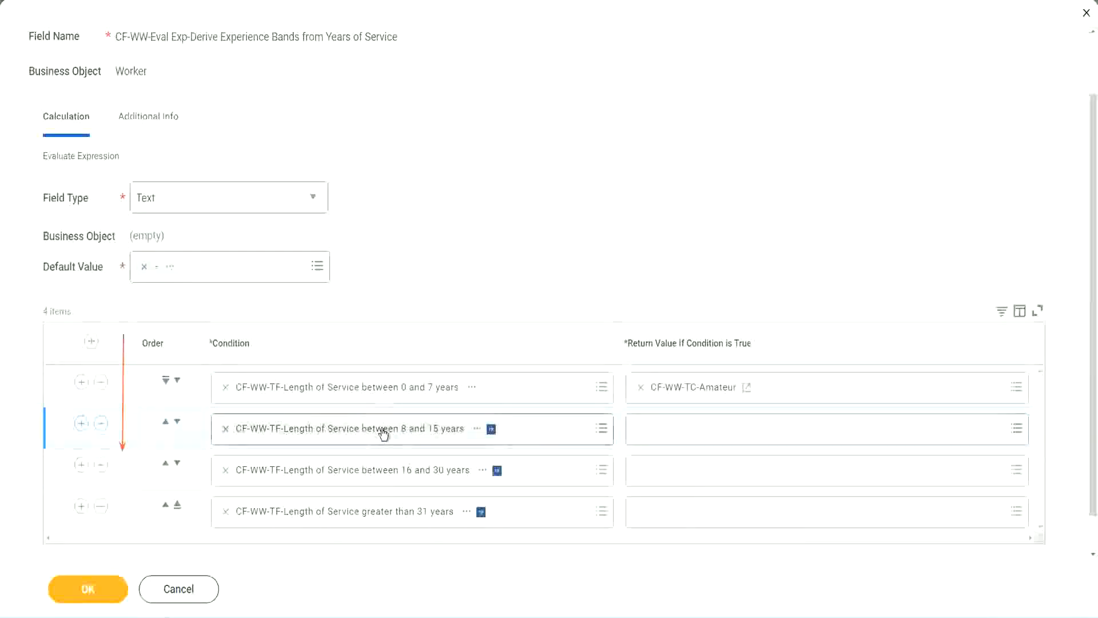
For the 8 to 15 years return value, start a calculated field named CF-WW-TC-Experienced on business object Global with function Text Constant
left_click(634, 421)
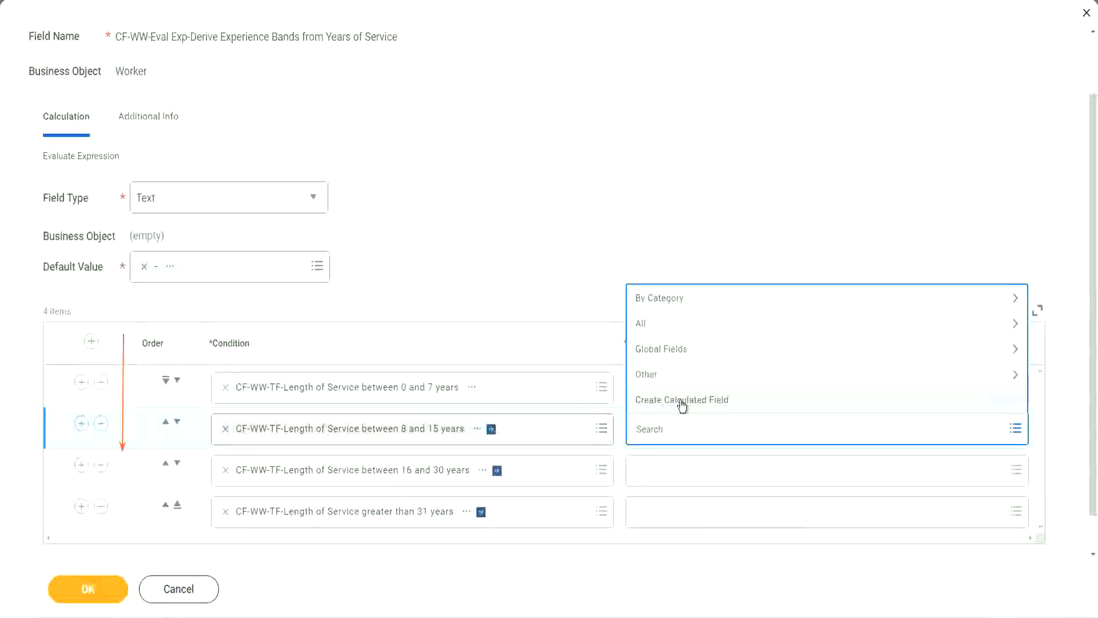
left_click(681, 400)
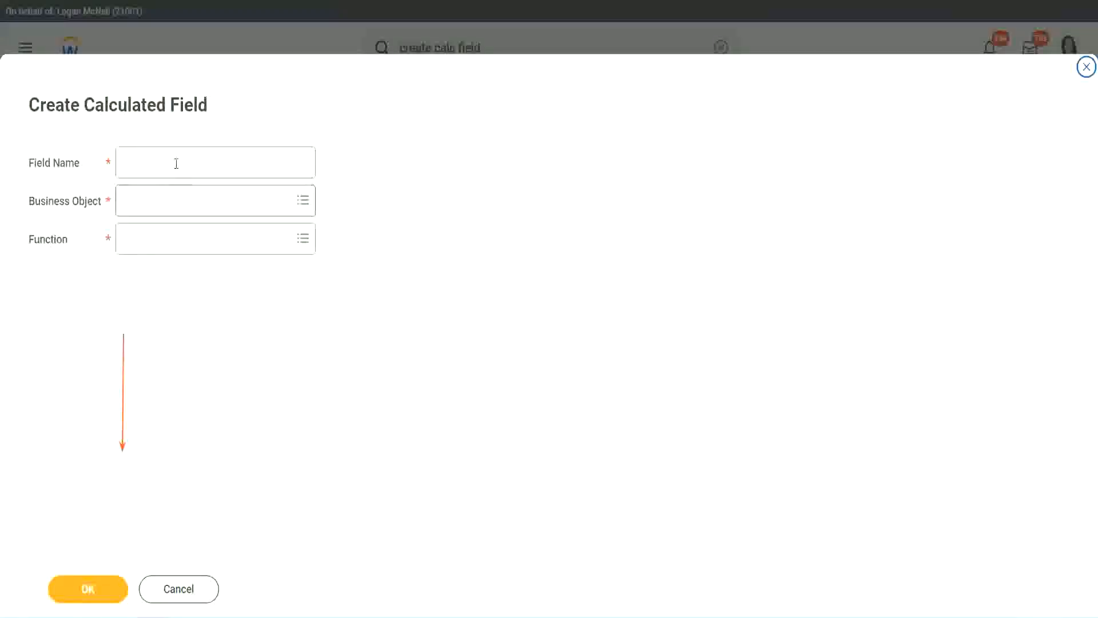
left_click(175, 162)
key("ctrl+v")
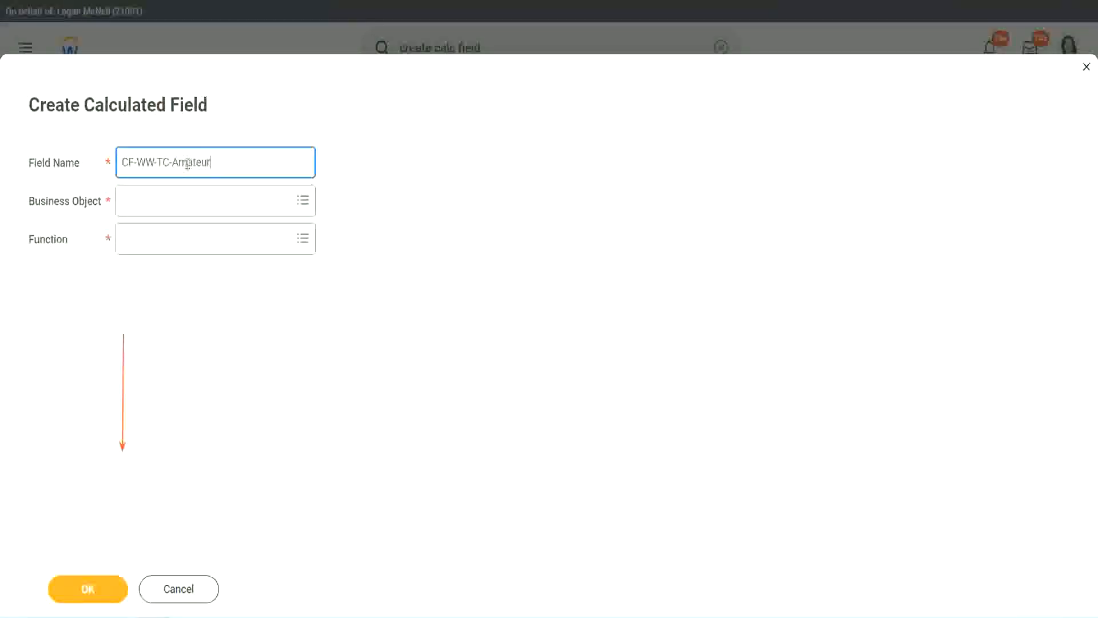
double_click(188, 163)
type("Experien")
type("ced")
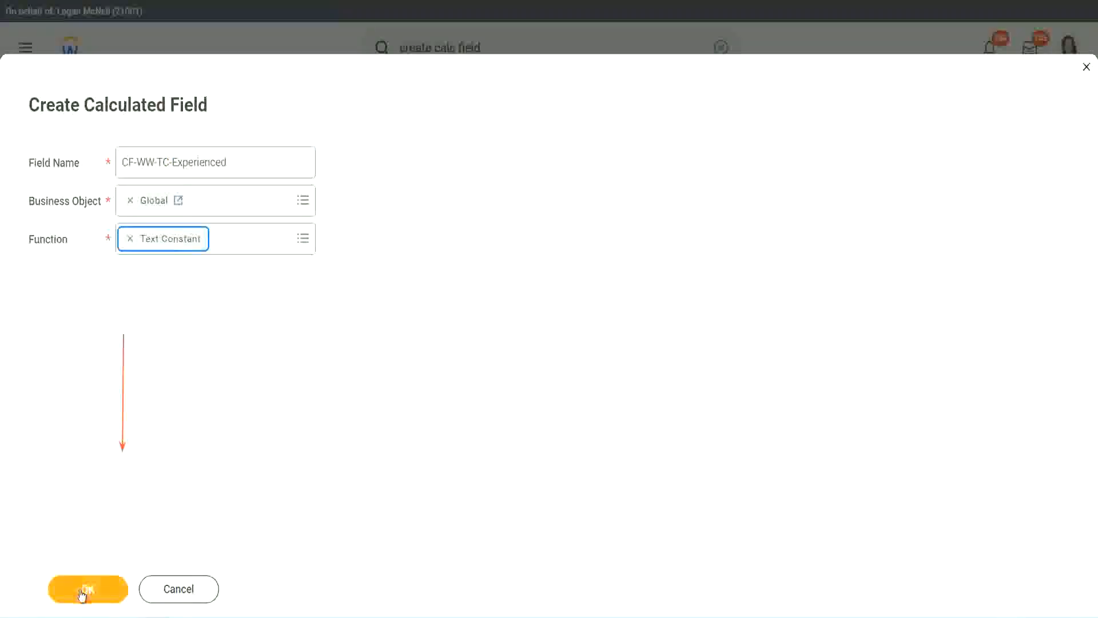
left_click(81, 588)
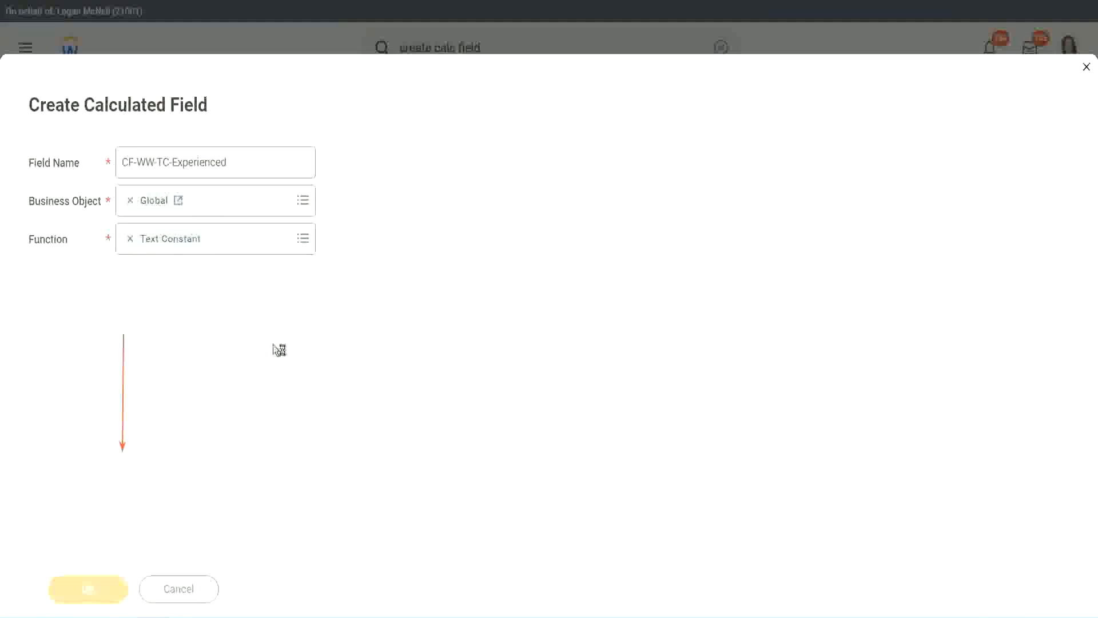
Set the text constant to Experienced and save the field as the second condition's return value
left_click(170, 324)
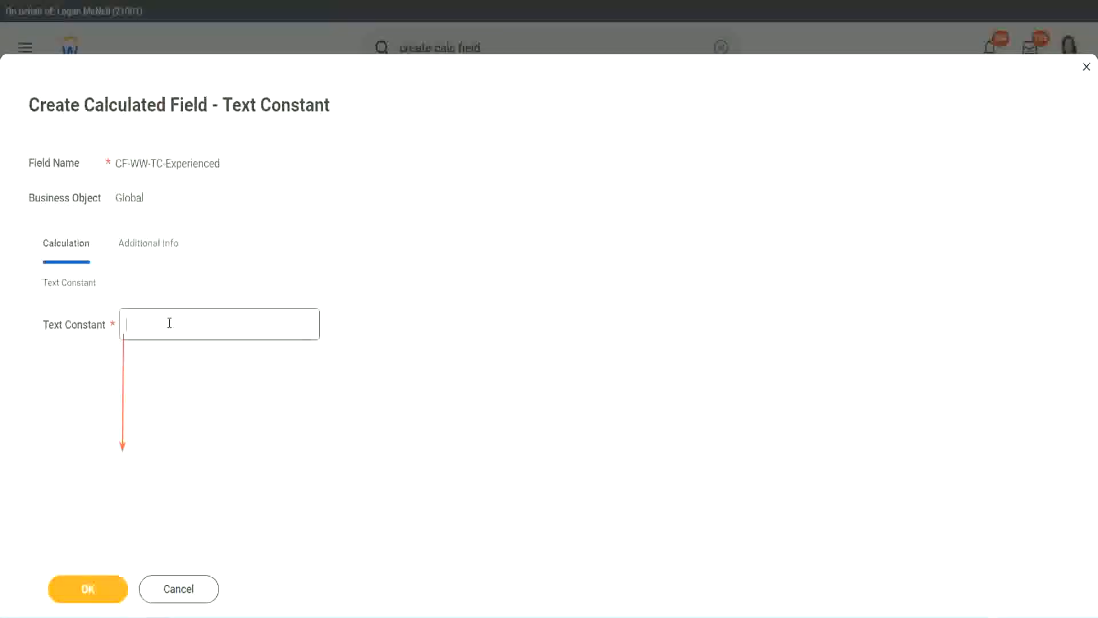
type("Experienced")
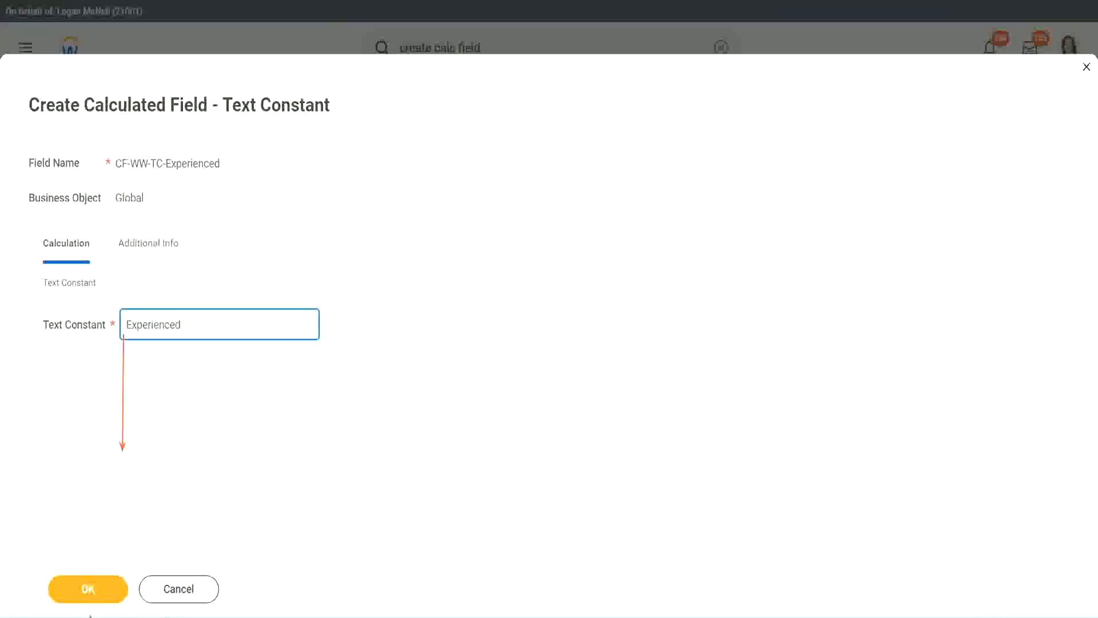
left_click(91, 588)
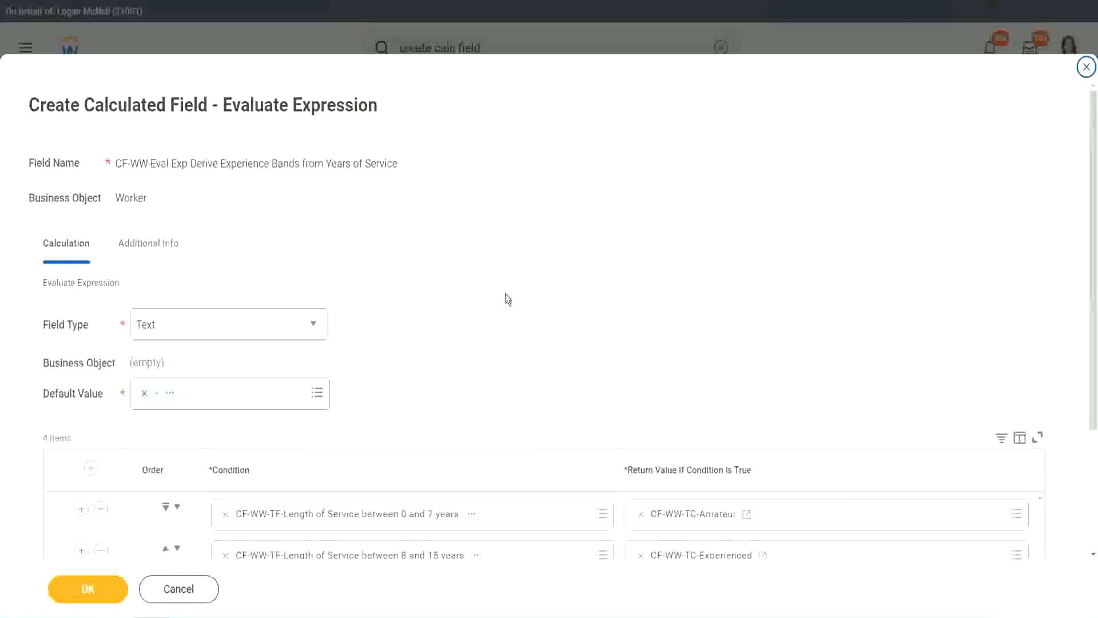
Start a new calculated field for the 16 to 30 years return value, with the field name CF-WW-TC-Amateur as a base
scroll(506, 294, "down", 2)
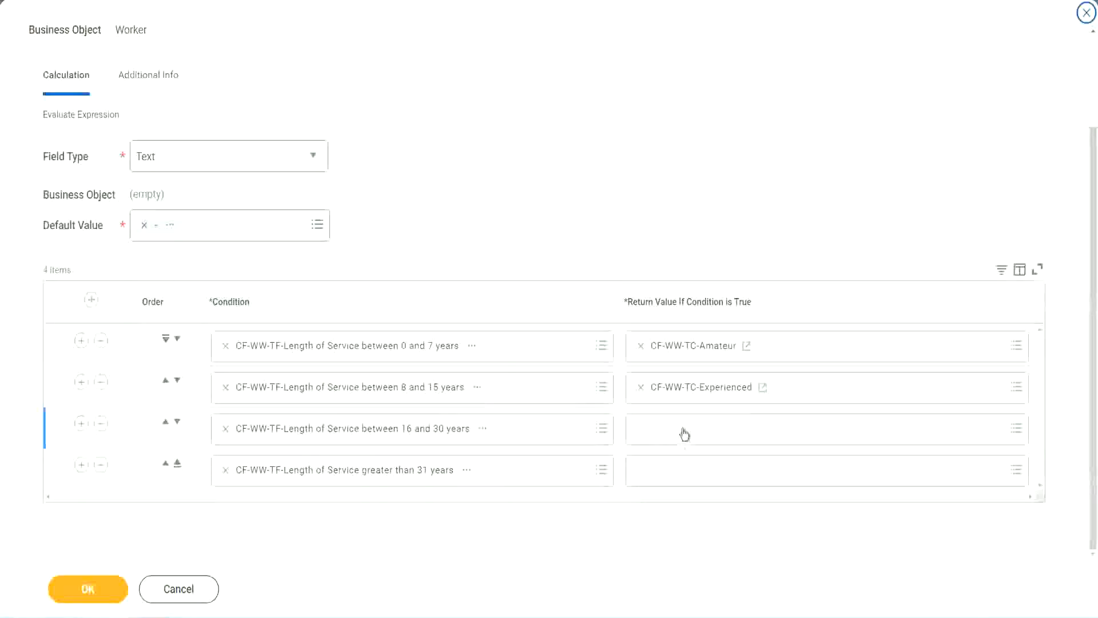
left_click(682, 430)
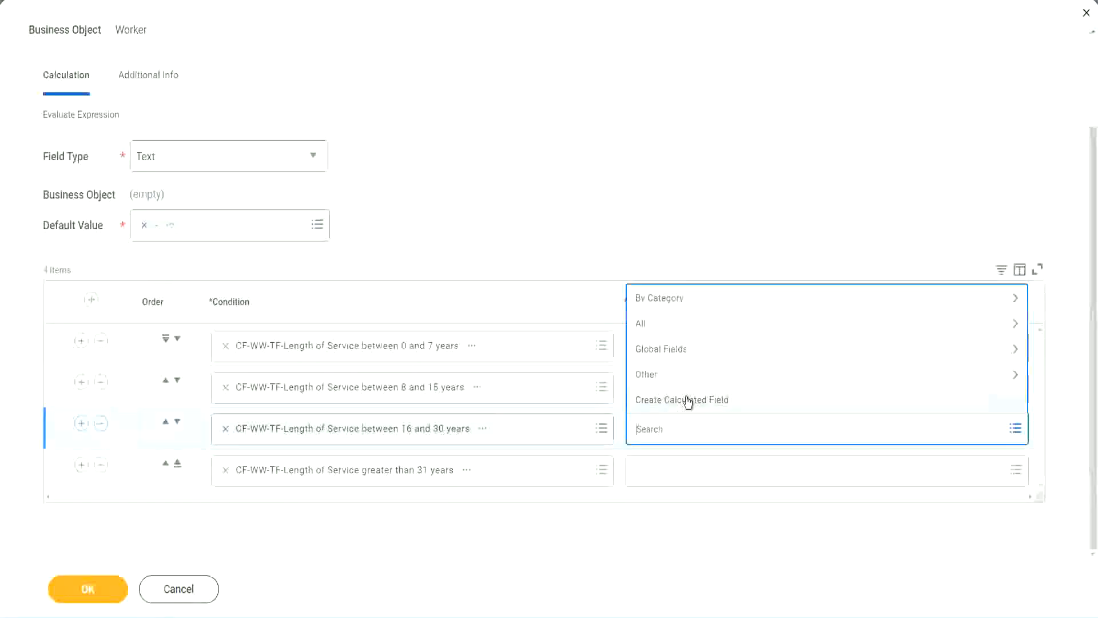
left_click(688, 401)
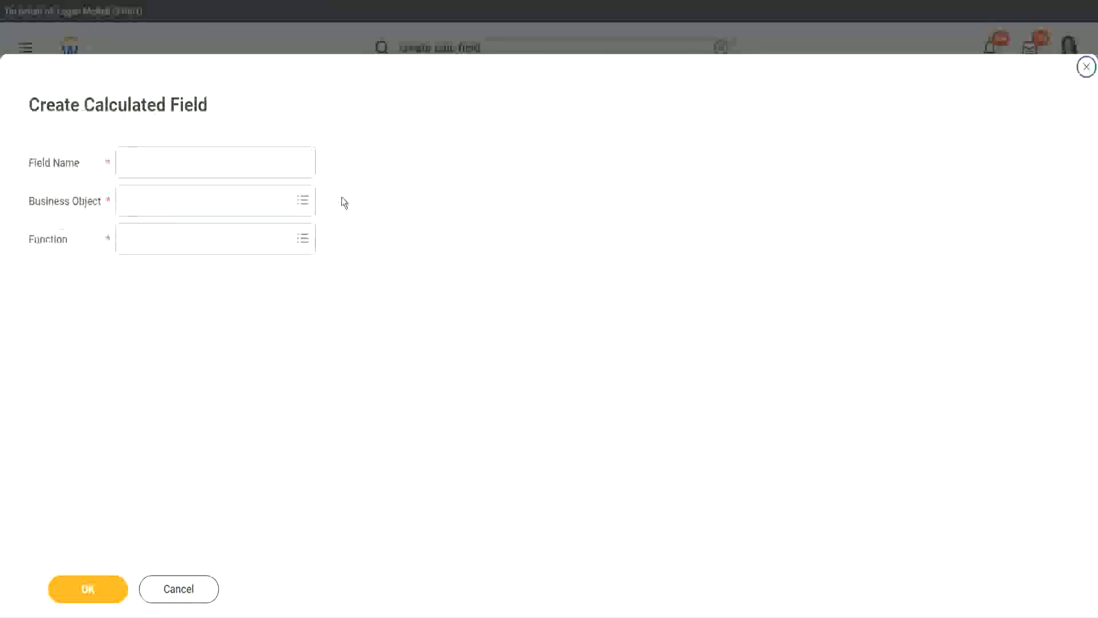
left_click(233, 162)
type("CF WW TC Amount")
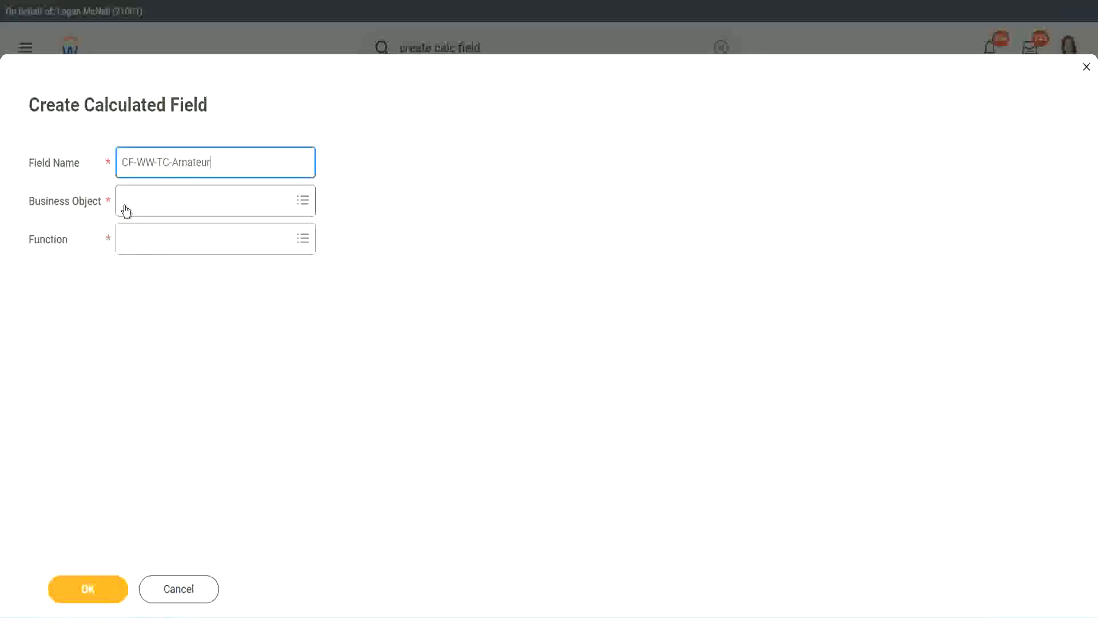
Set the new calculated field's business object to Global
left_click(126, 202)
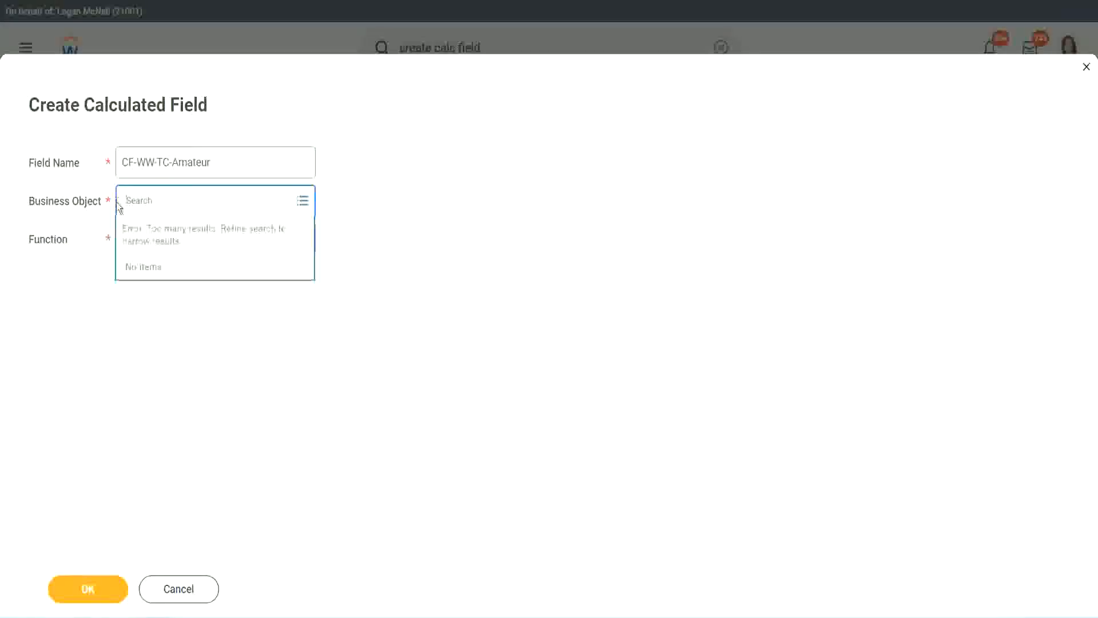
type("global")
key("Return")
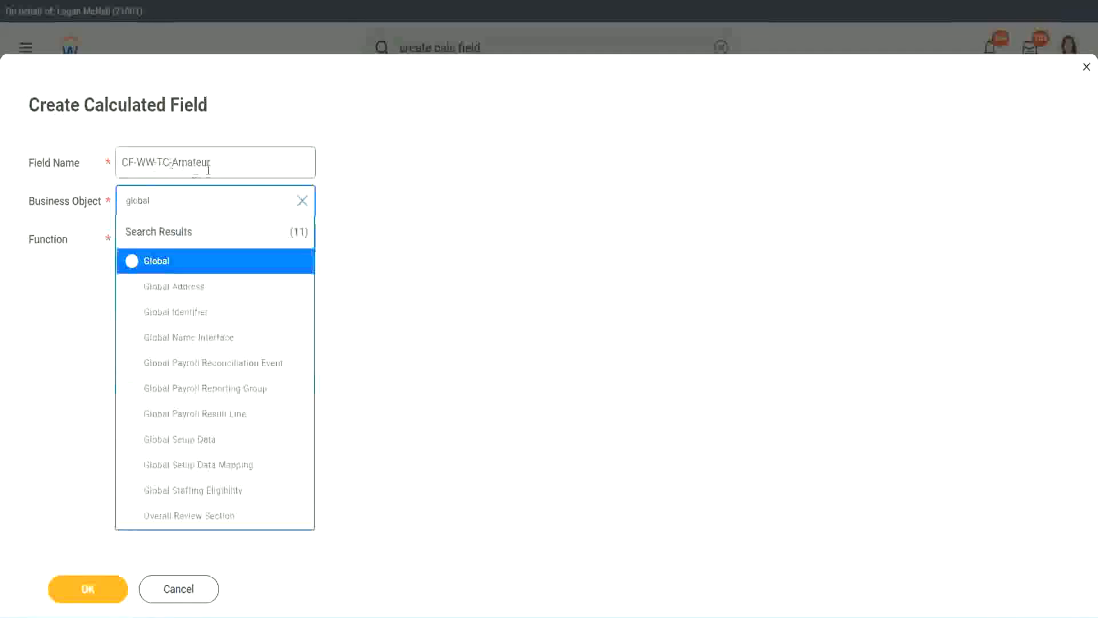
left_click(155, 263)
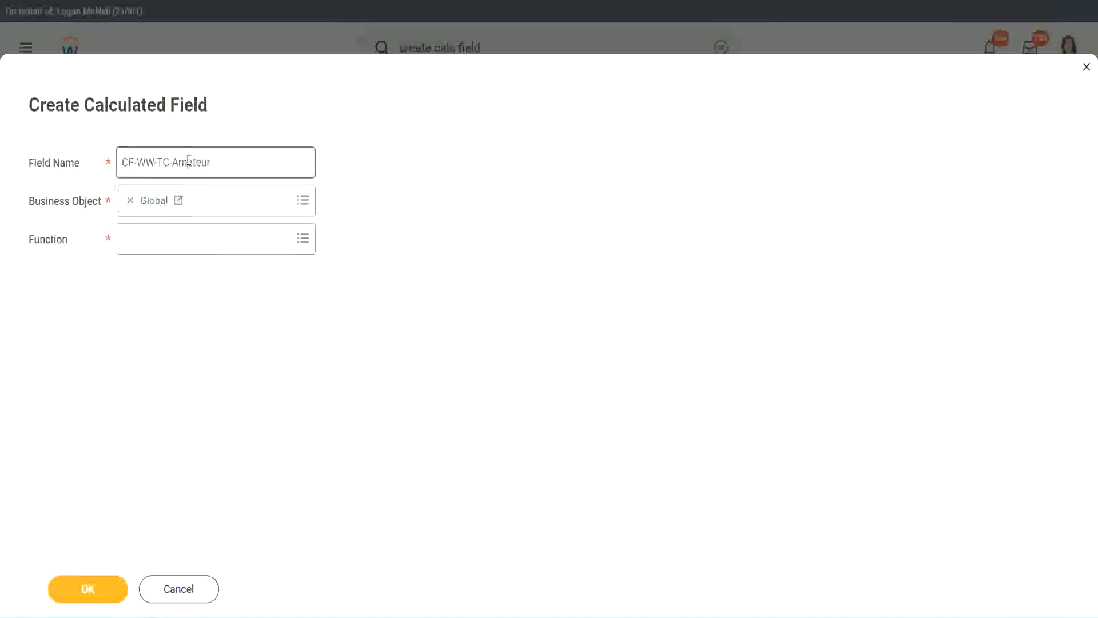
Name the 16 to 30 years return value field CF-WW-TC-Senior and set its function to Text Constant
double_click(201, 162)
type("Senior")
left_click(176, 250)
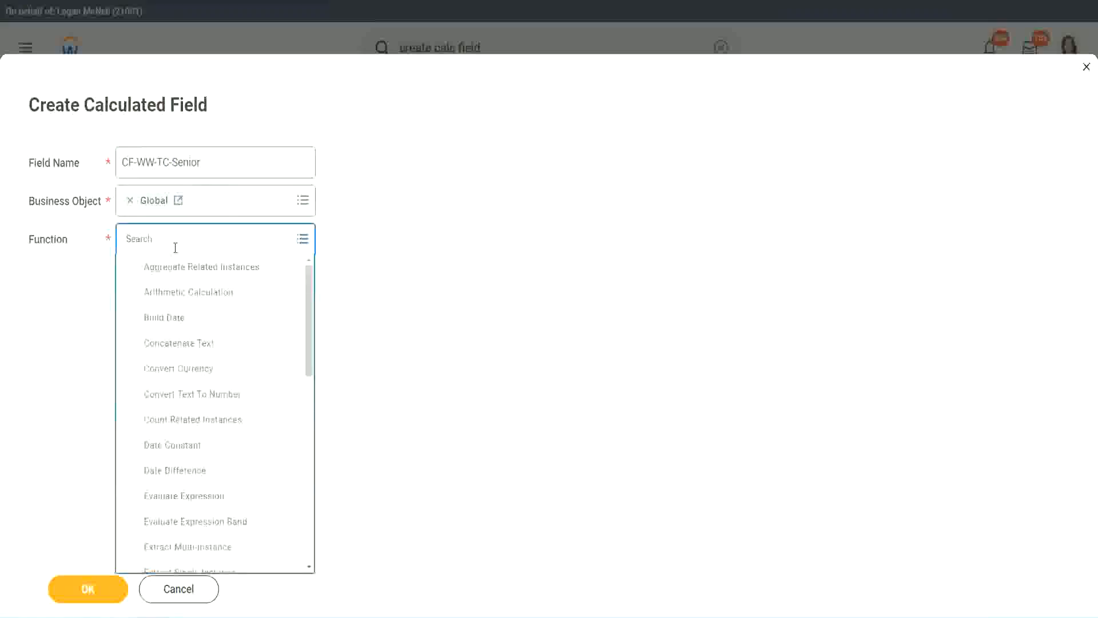
type("tc")
left_click(172, 293)
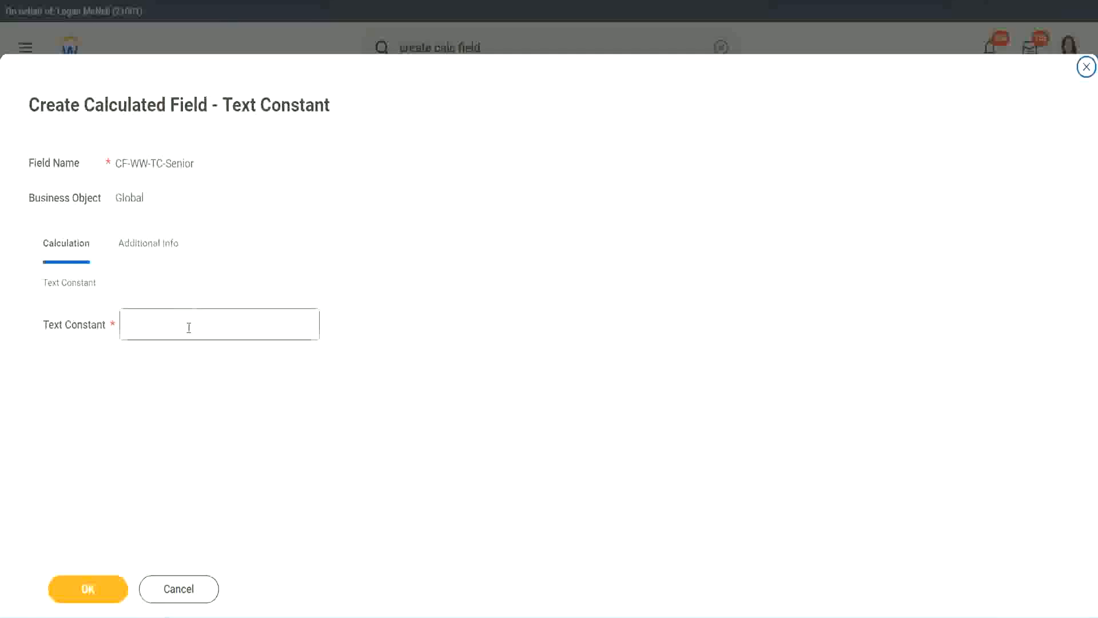
Set the text constant to Senior and save the field as the third condition's return value
left_click(185, 322)
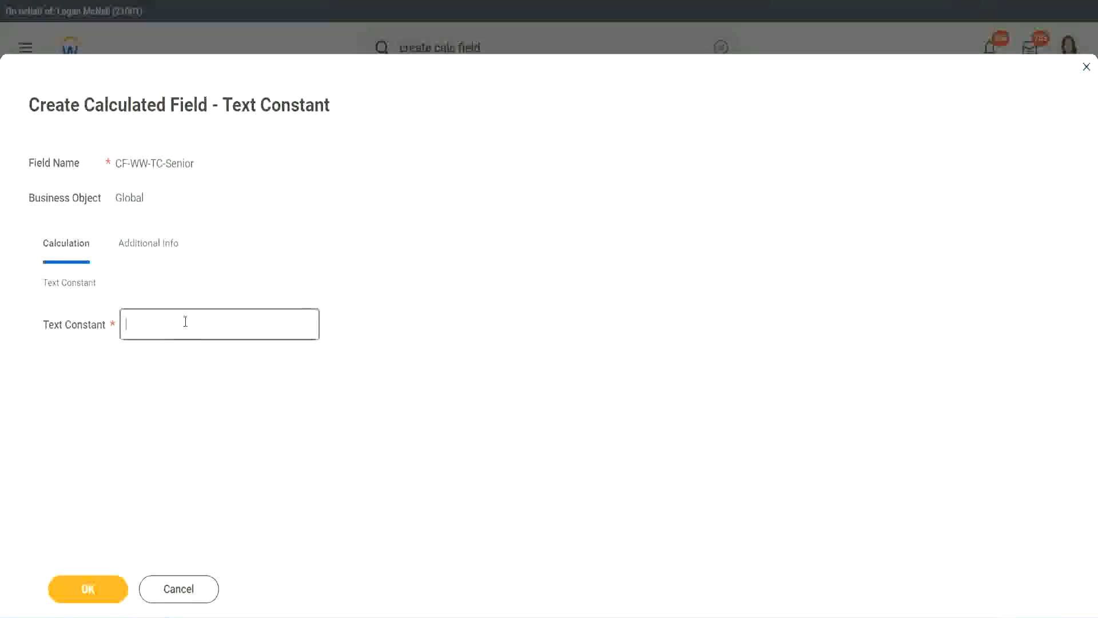
type("Senior")
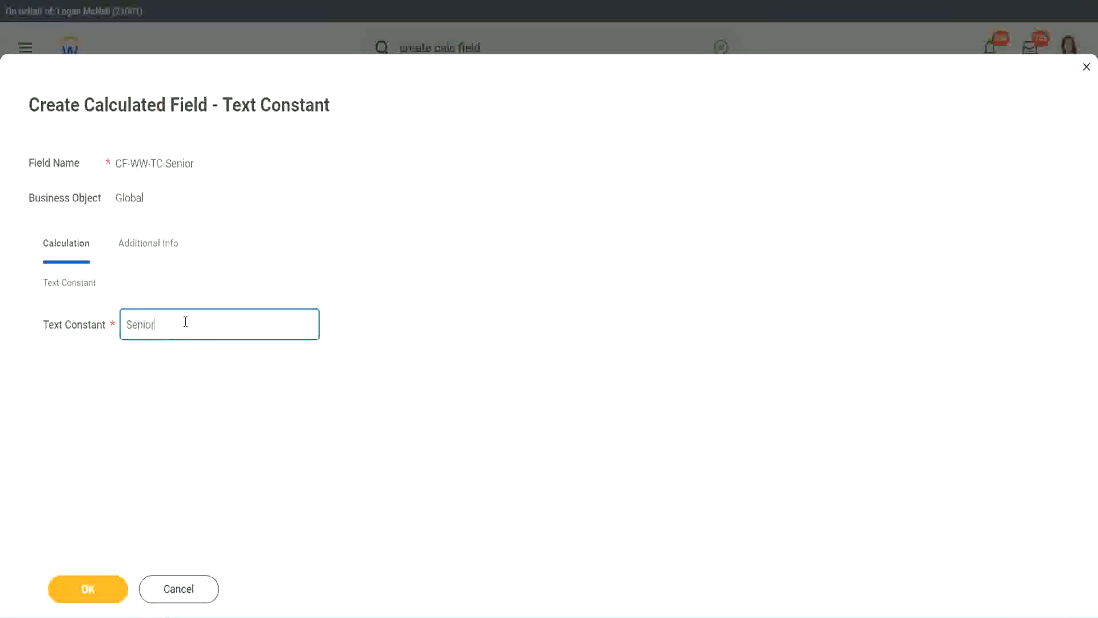
left_click(109, 598)
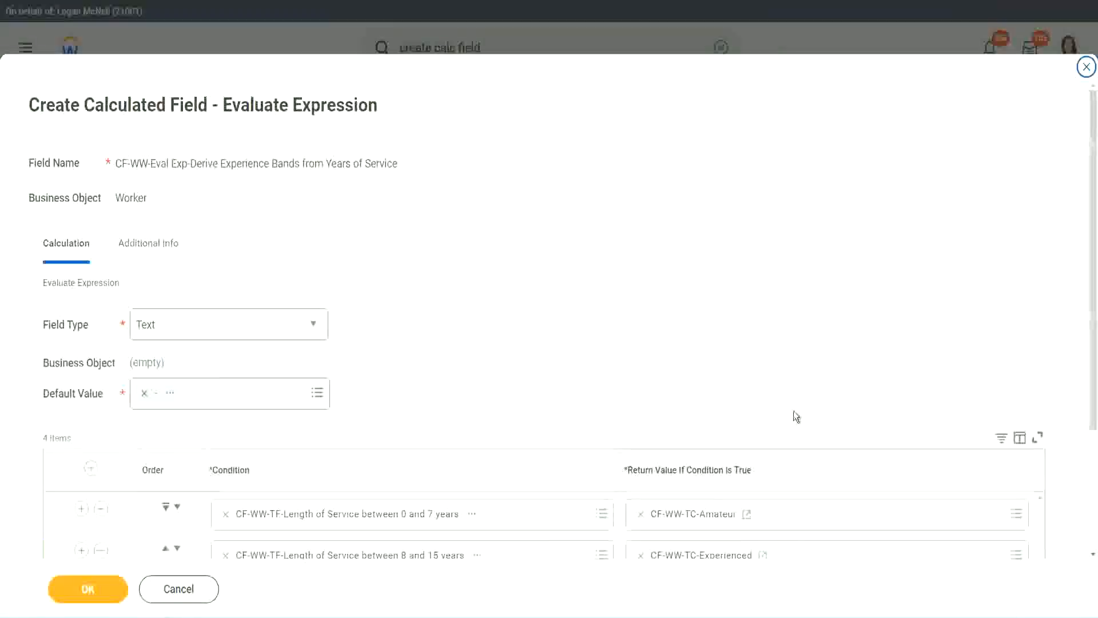
For the greater than 31 years return value, start a new calculated field named CF-WW-TC-Legend
scroll(772, 457, "down", 3)
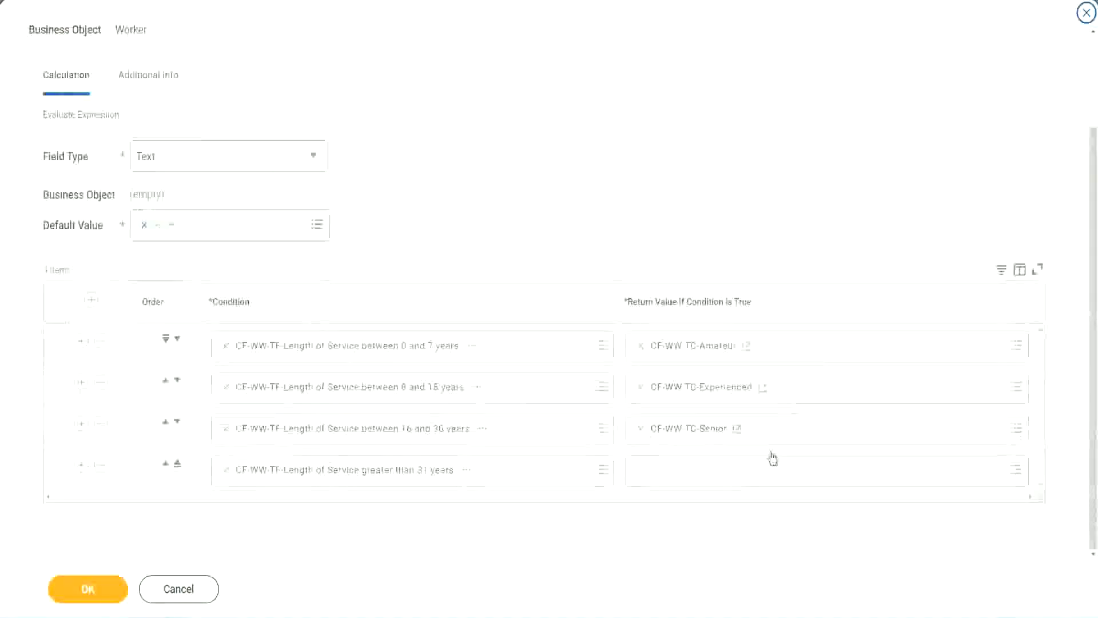
right_click(668, 431)
left_click(665, 490)
left_click(669, 479)
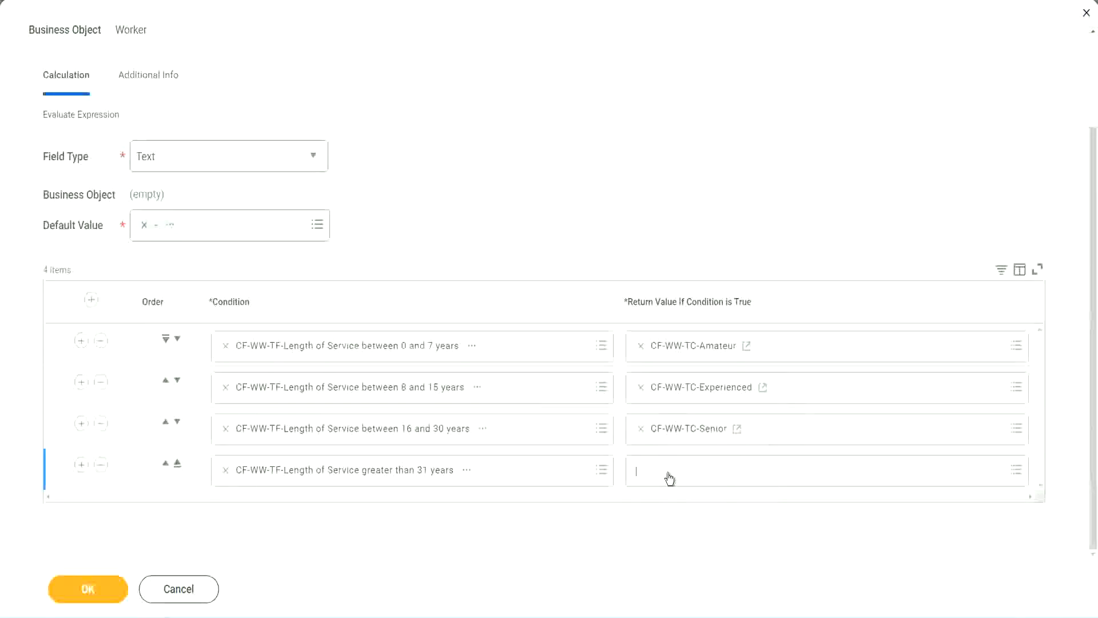
left_click(681, 446)
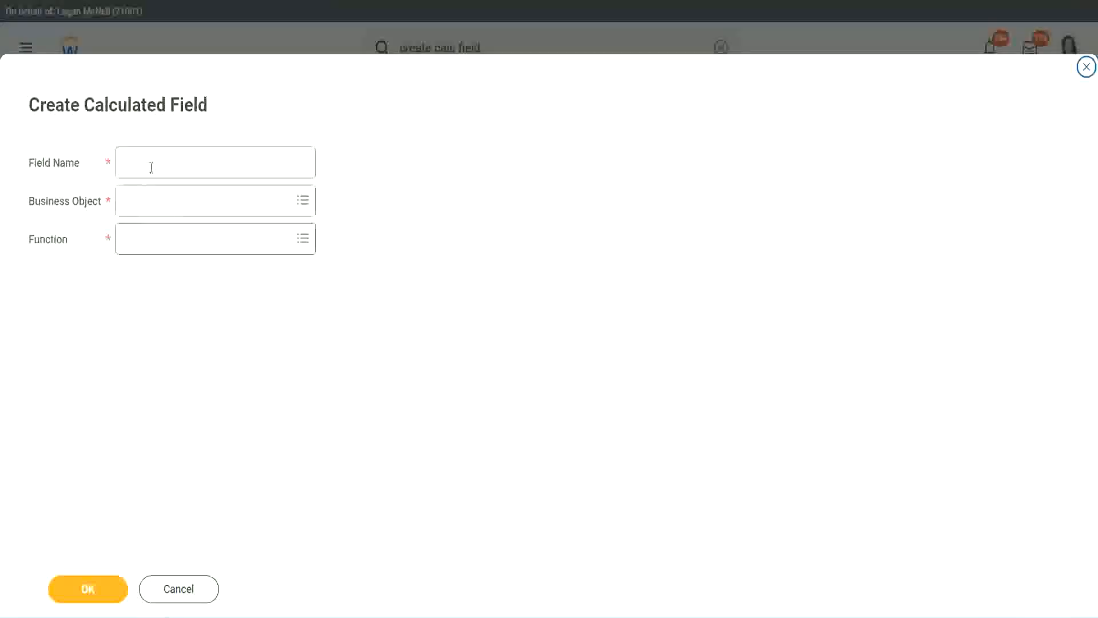
left_click(152, 166)
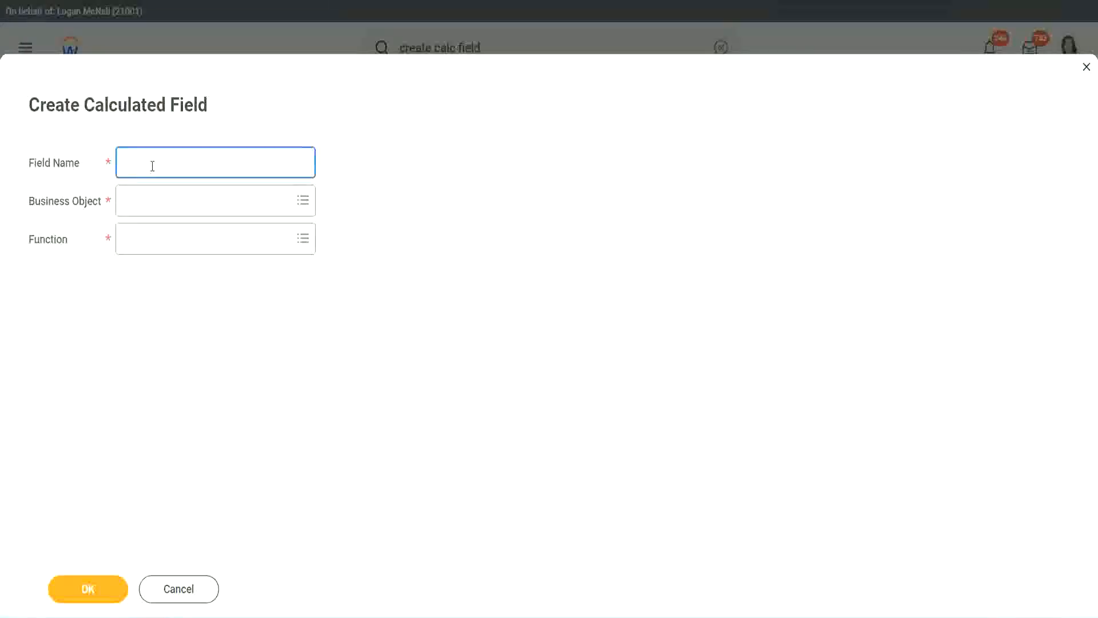
key("ctrl+v")
double_click(185, 161)
type("Legen")
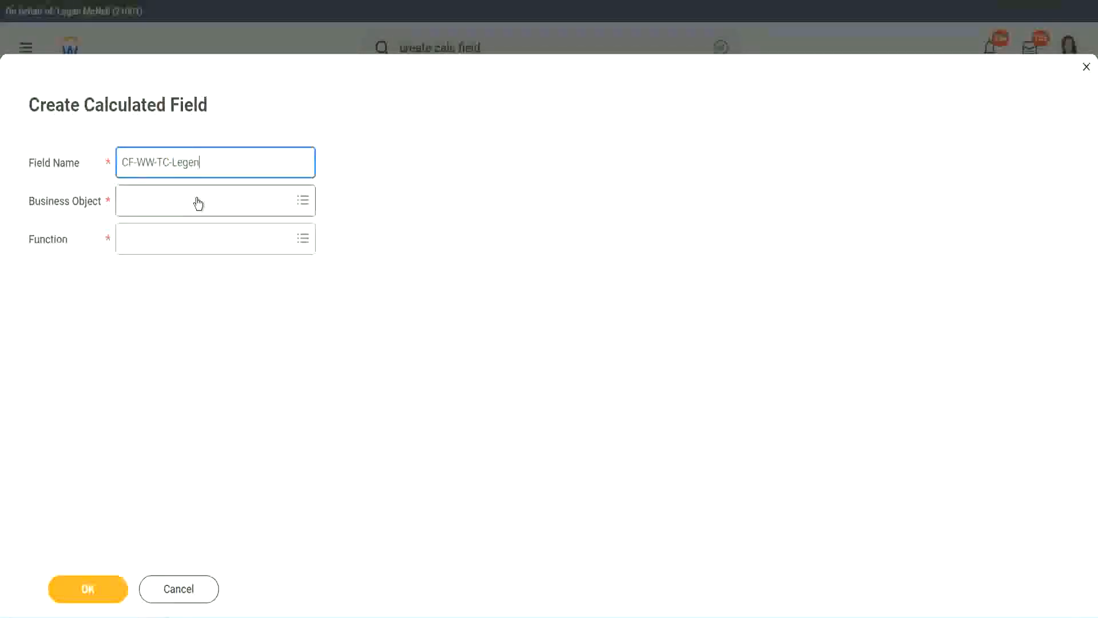
Set the new field's business object to Global and its function to Text Constant, and continue to its definition
left_click(154, 208)
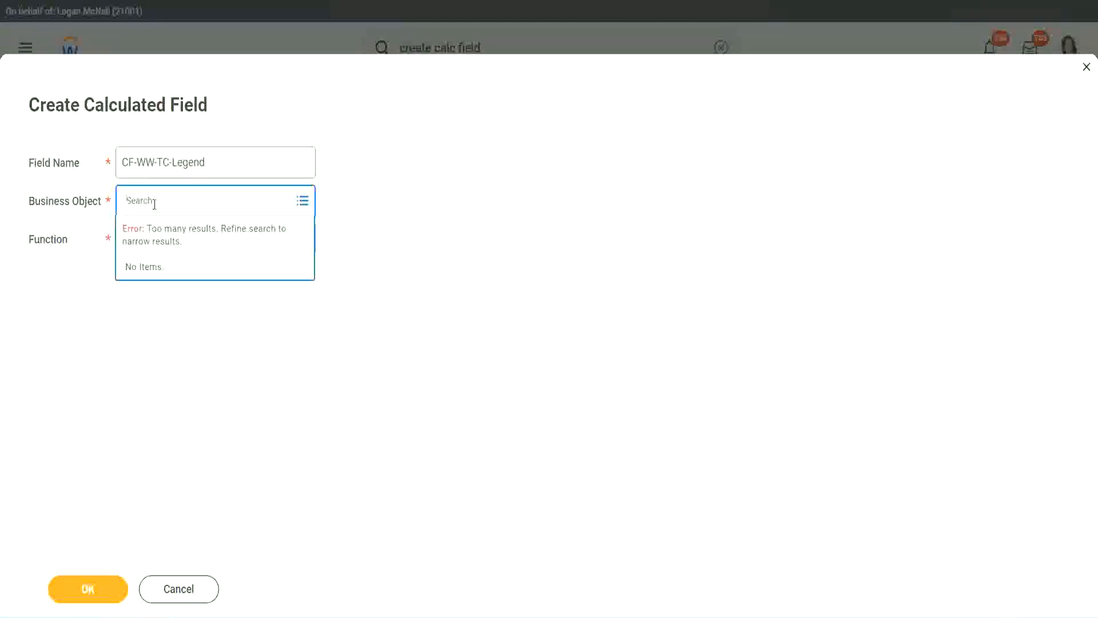
type("Global")
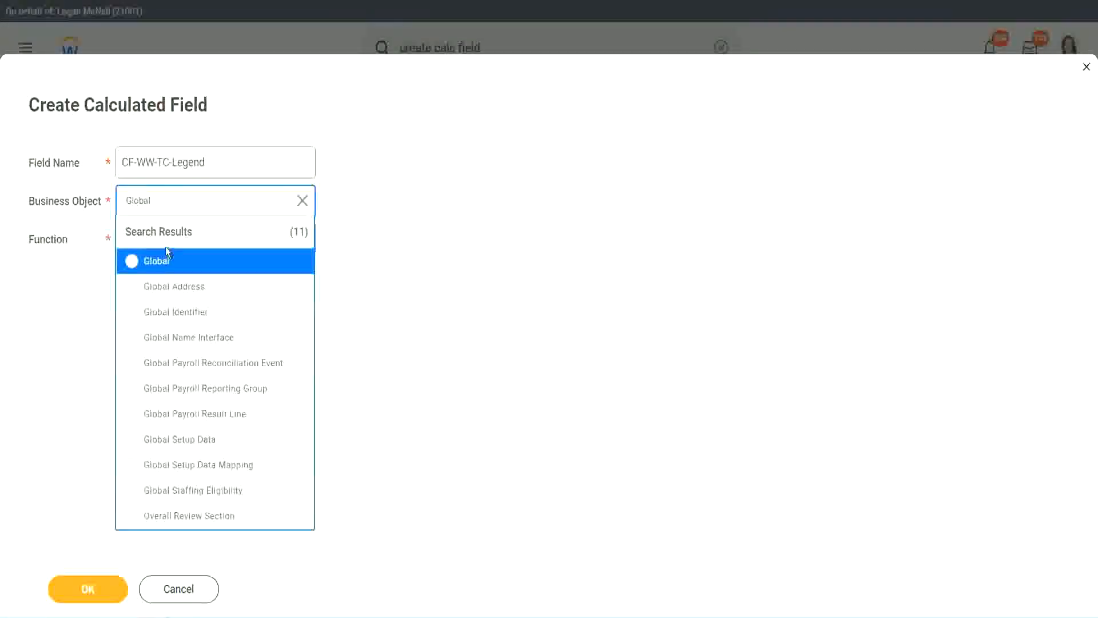
left_click(163, 263)
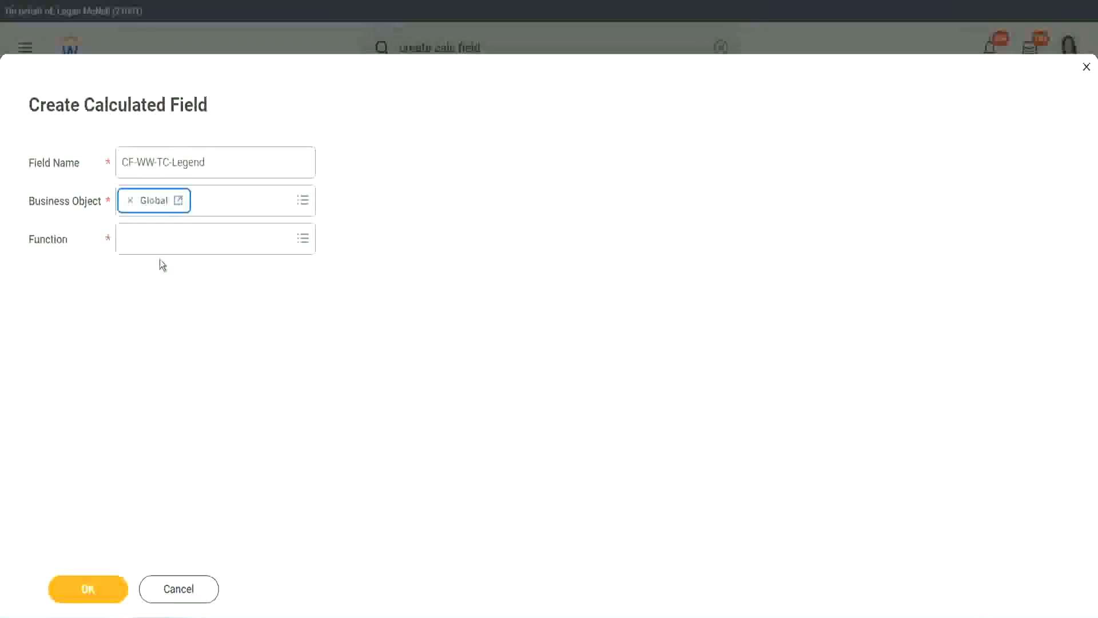
left_click(158, 237)
type("tc")
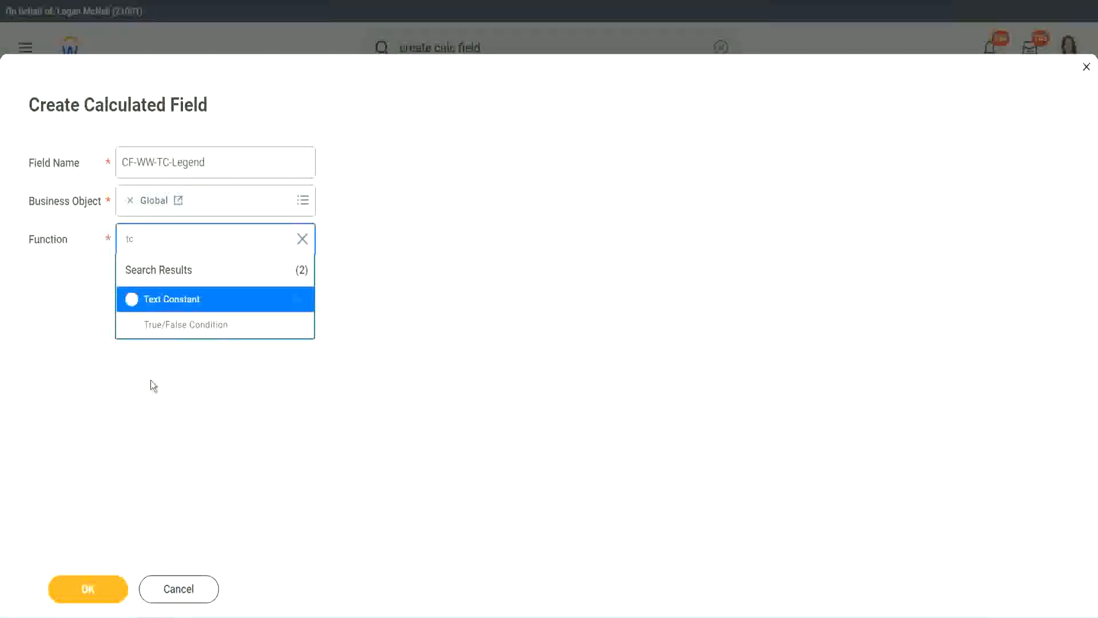
left_click(210, 301)
left_click(81, 590)
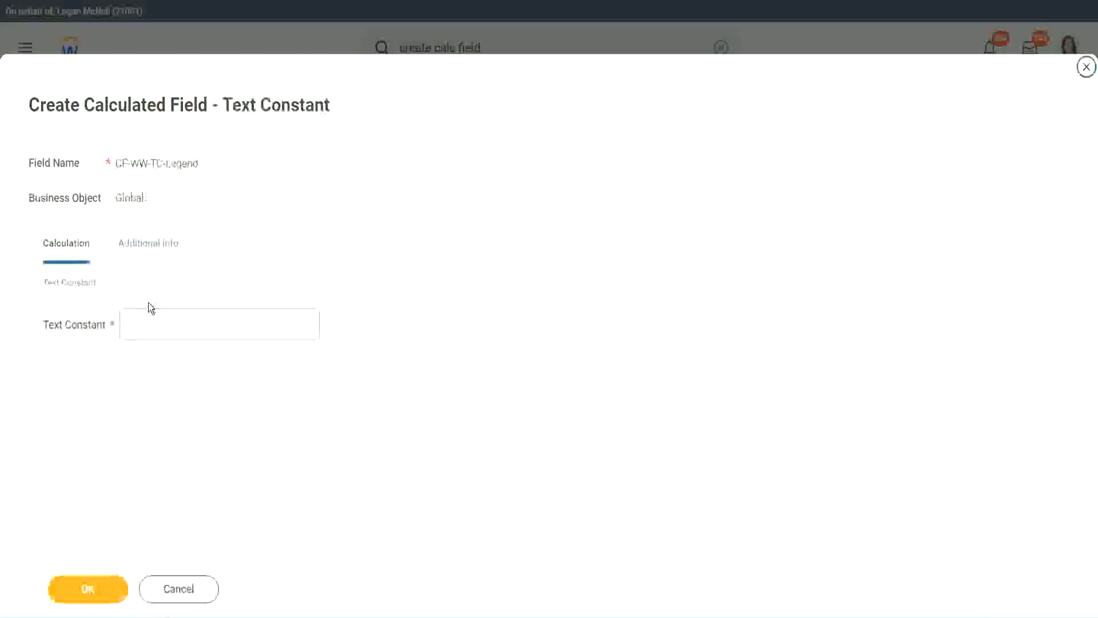
Set the text constant to Legend and save the field as the fourth condition's return value
left_click(142, 326)
type("Legend")
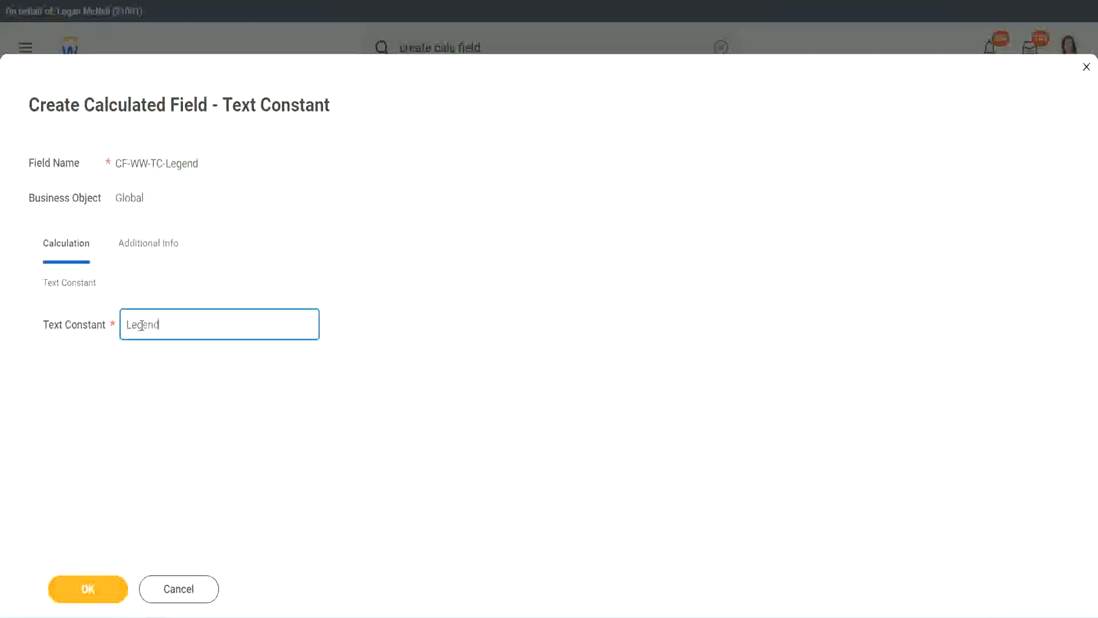
left_click(94, 590)
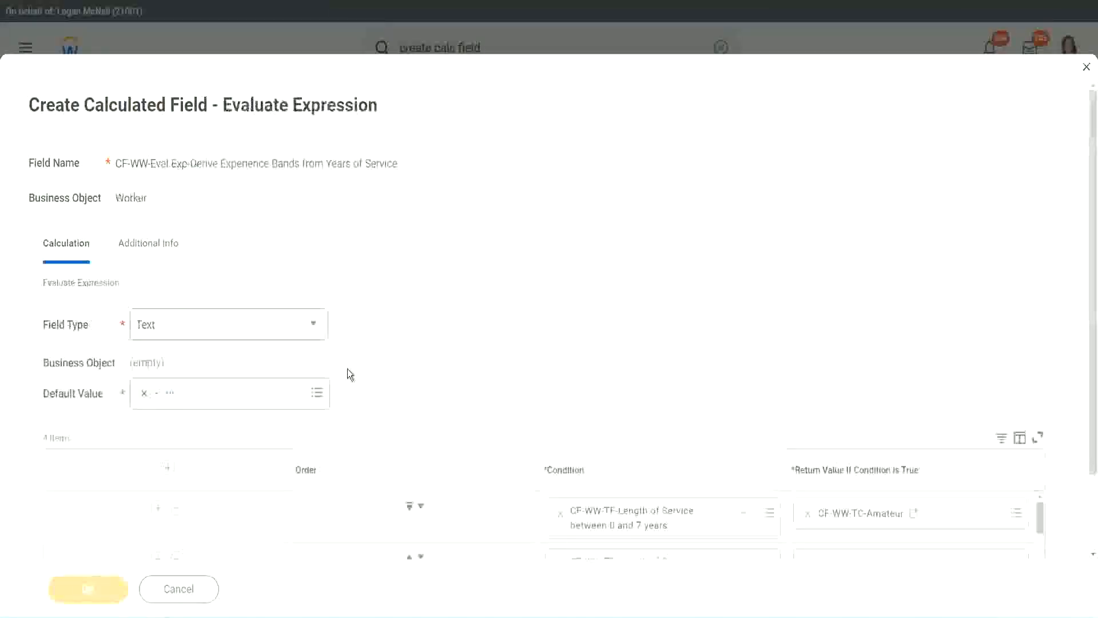
Review the four conditions with their return values and save the Evaluate Expression calculated field
scroll(579, 307, "down", 3)
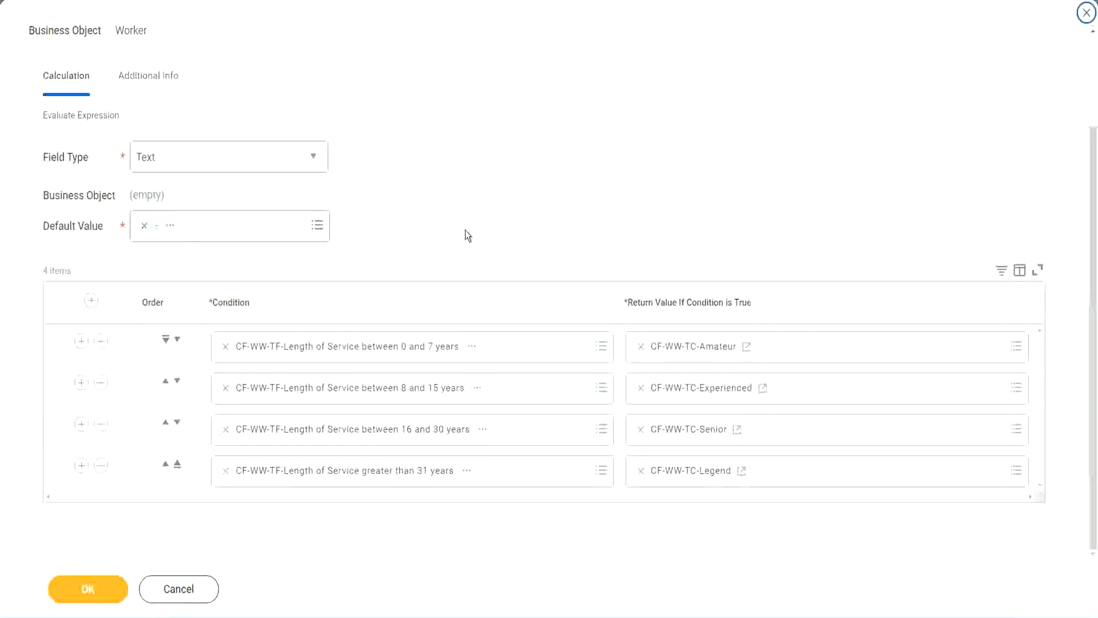
scroll(465, 230, "up", 2)
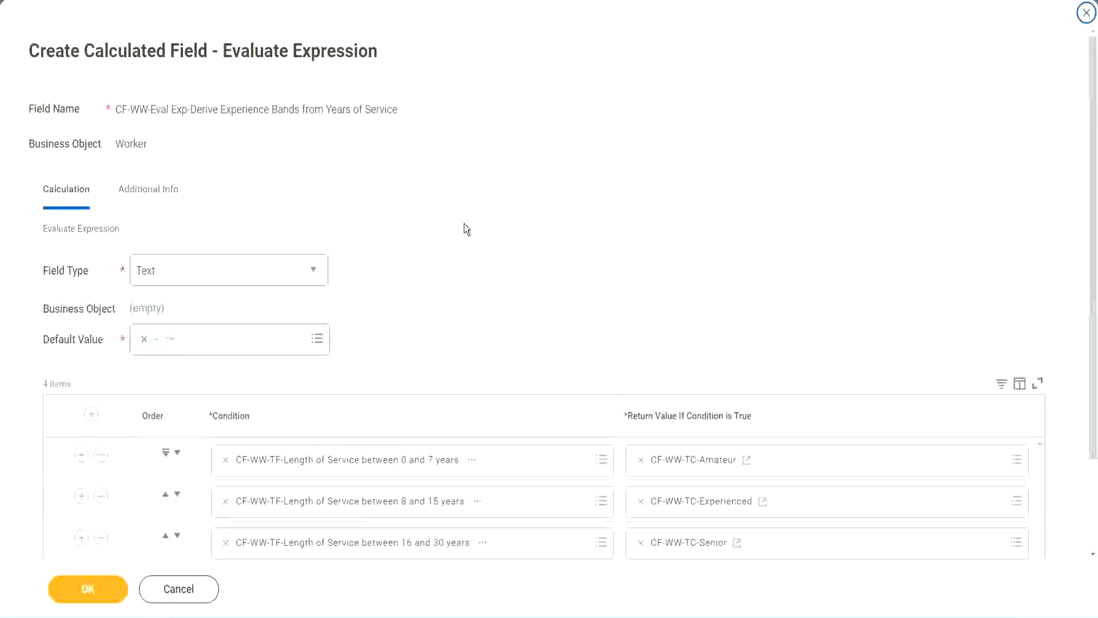
scroll(464, 224, "down", 2)
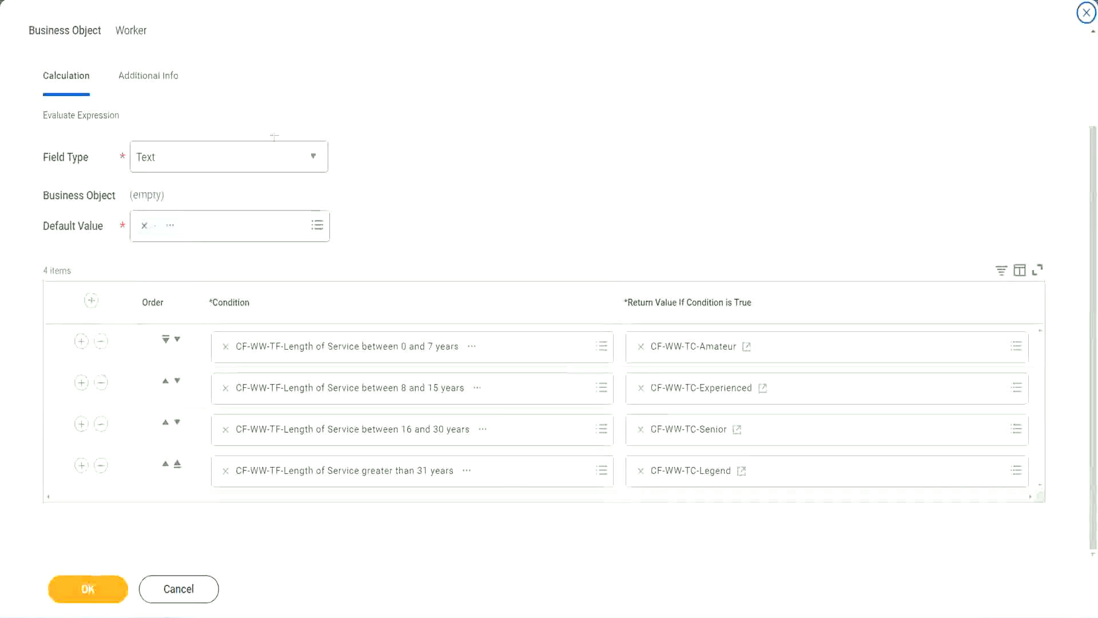
left_click_drag(703, 161, 712, 266)
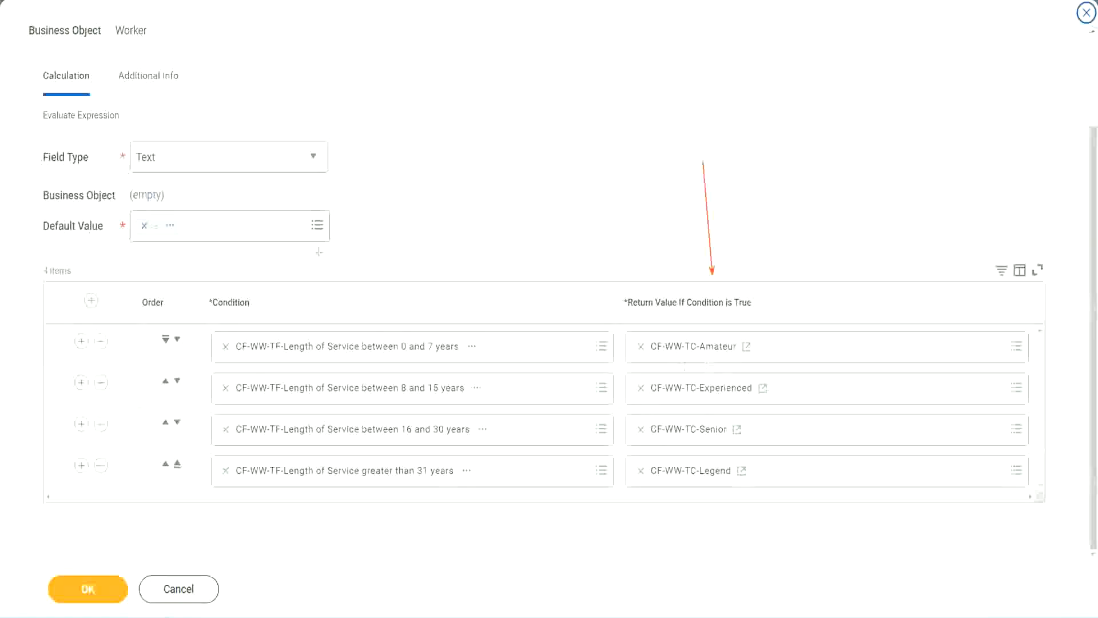
left_click_drag(136, 99, 140, 138)
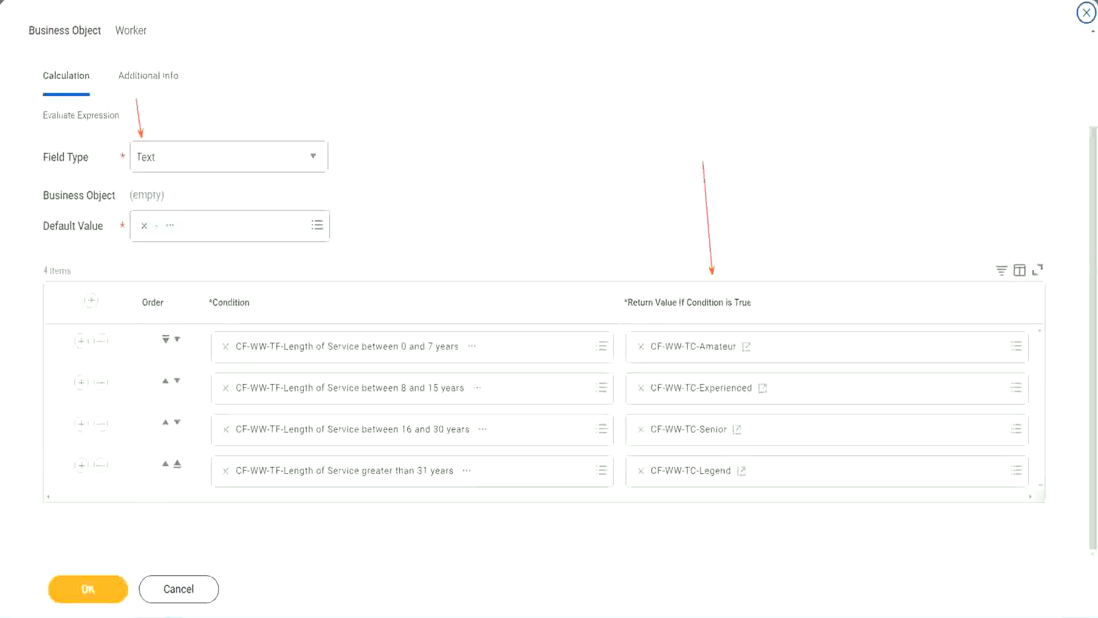
left_click(95, 589)
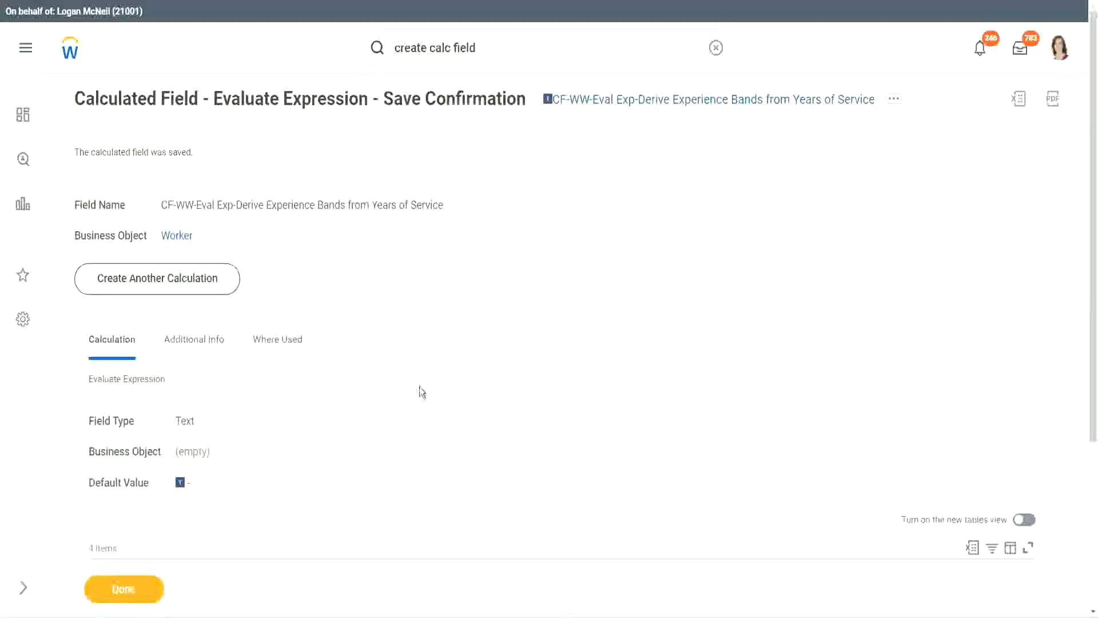
Check the saved conditions and return values, and copy the name of the experience bands calculated field
scroll(420, 387, "down", 4)
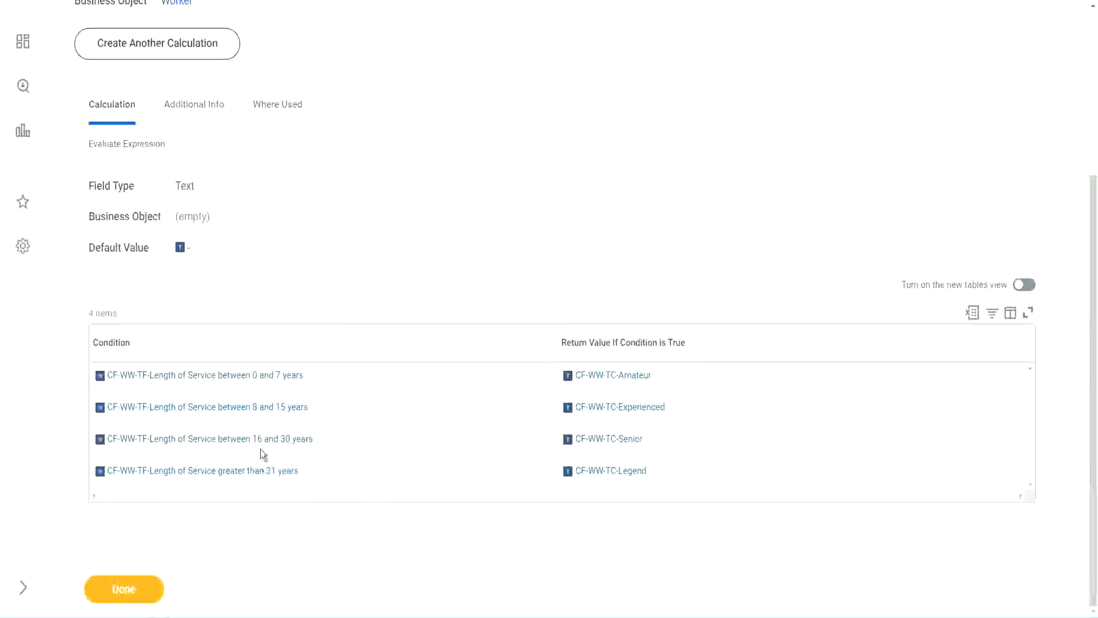
scroll(307, 343, "up", 4)
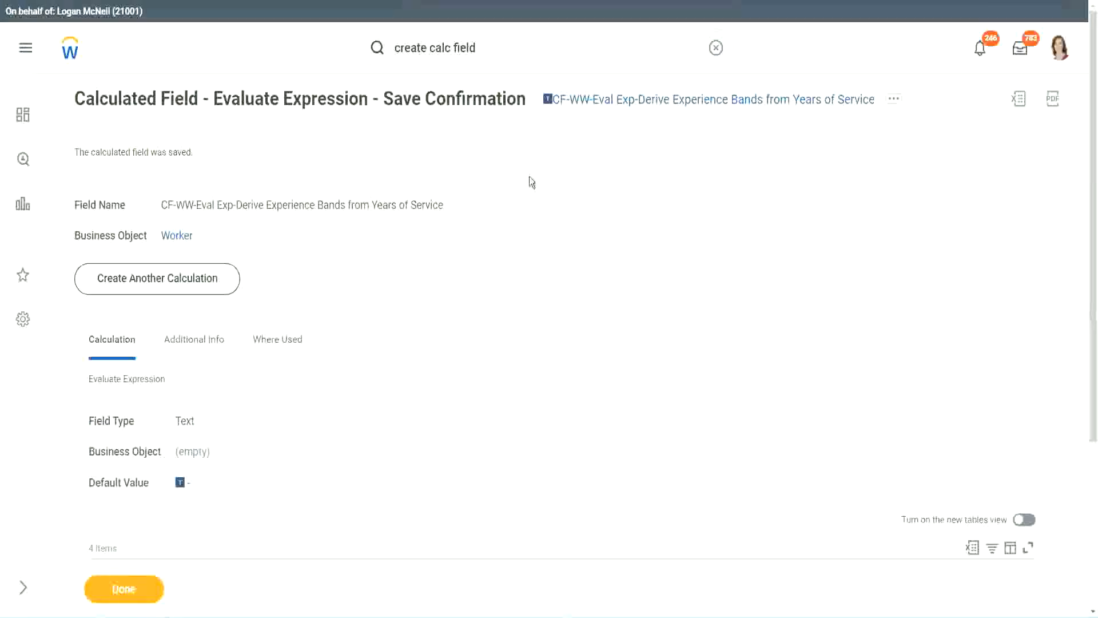
right_click(643, 106)
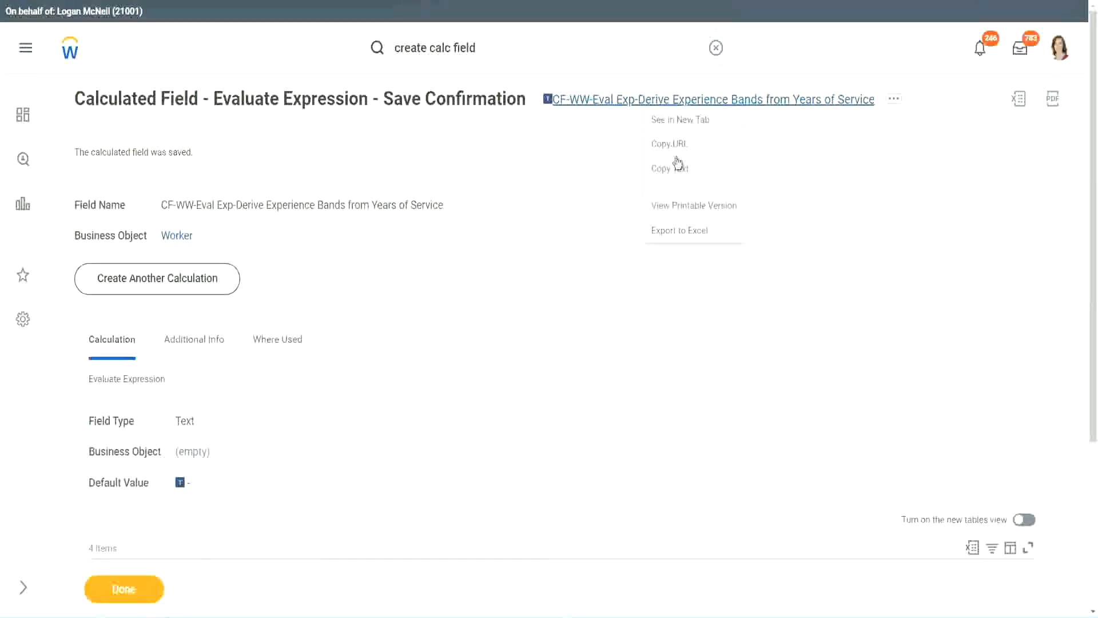
left_click(676, 175)
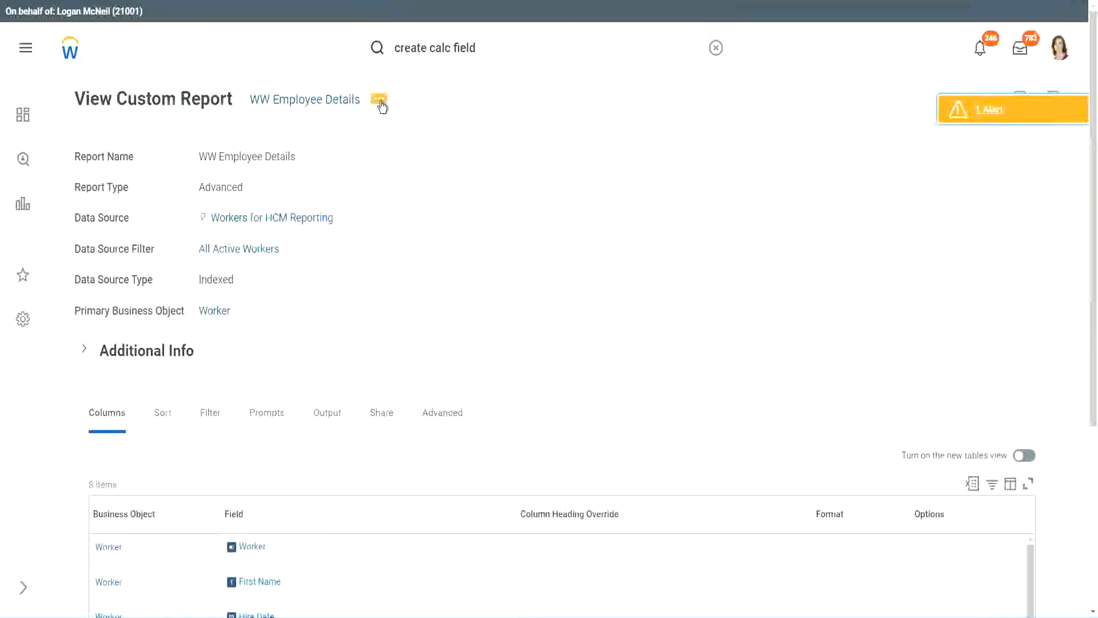
Open the custom report WW Employee Details for editing
left_click(382, 103)
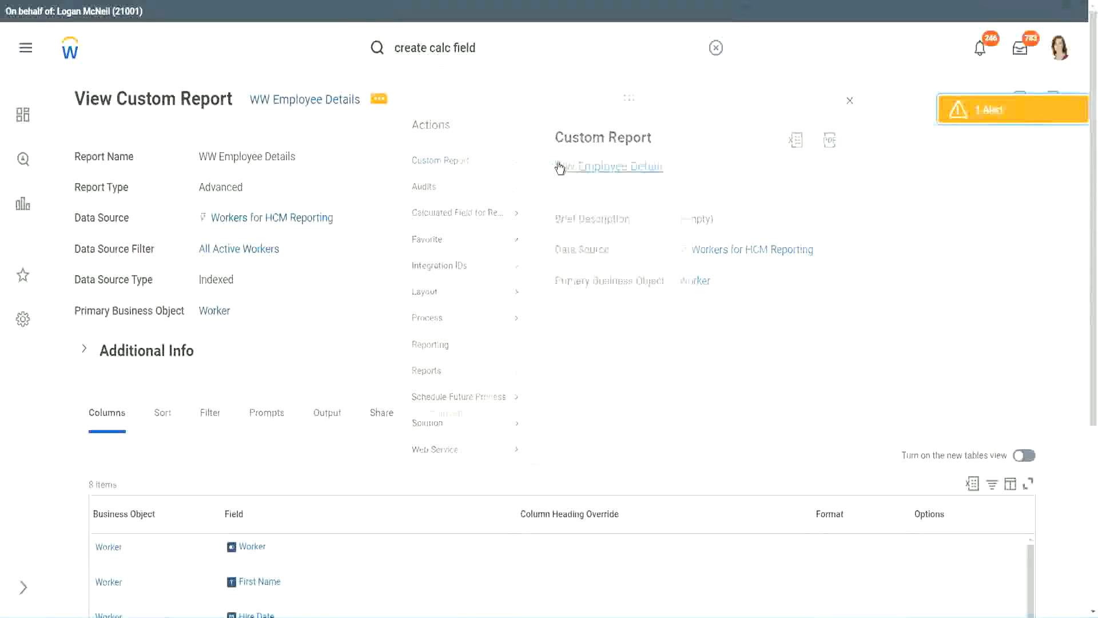
left_click(560, 167)
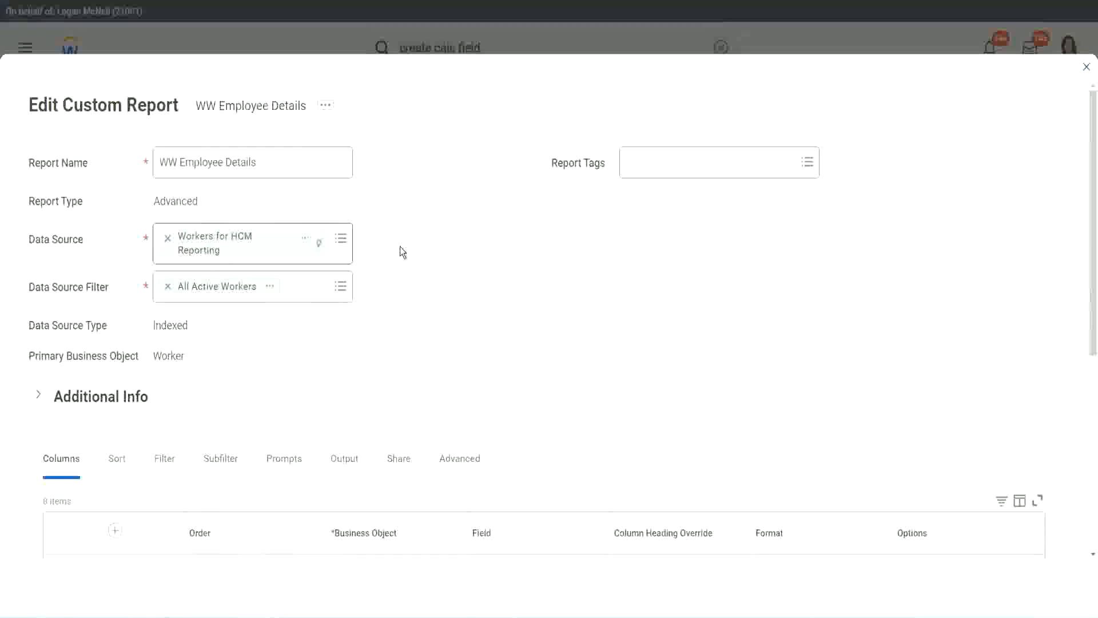
Add an empty Worker row at the end of the report columns and remove the CF-WW-Substring Text-Years from Length of Service column
scroll(399, 246, "down", 4)
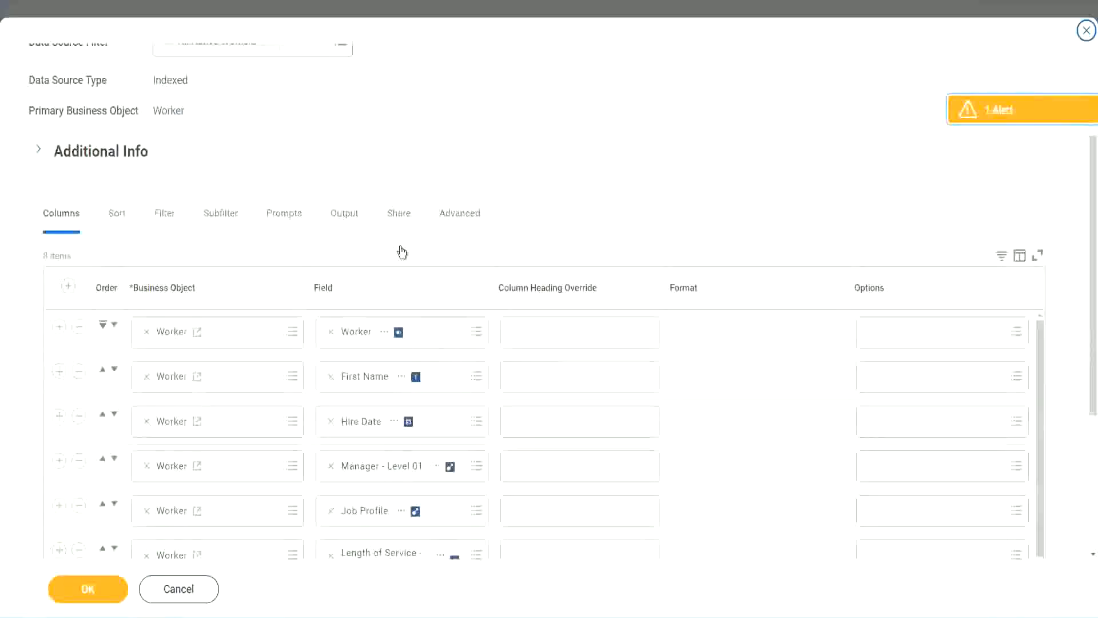
scroll(399, 250, "down", 2)
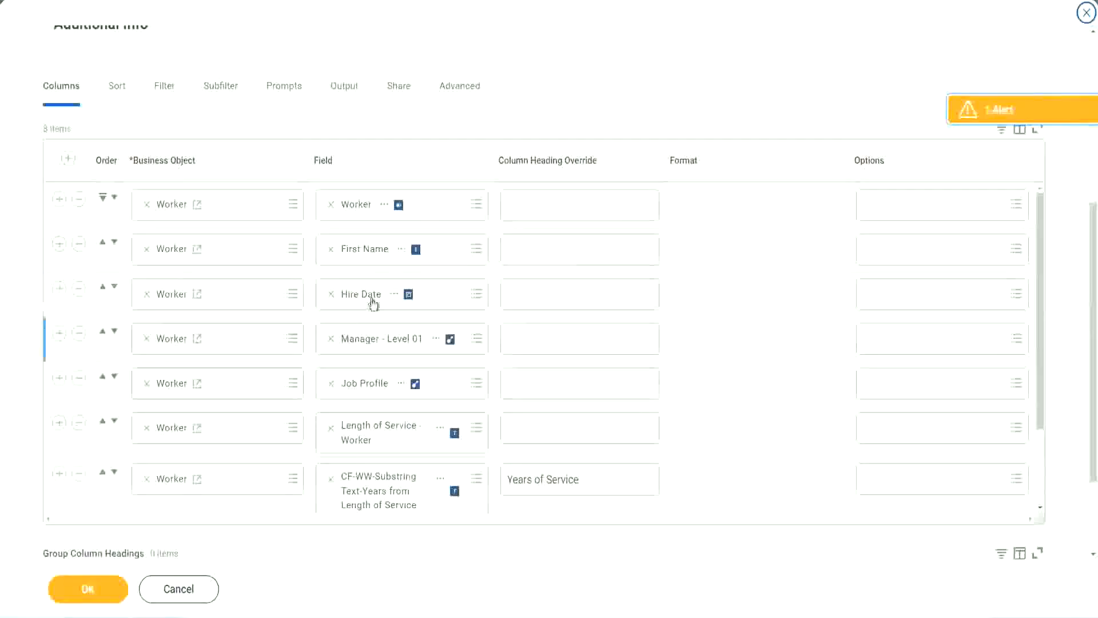
left_click(59, 473)
scroll(379, 332, "down", 1)
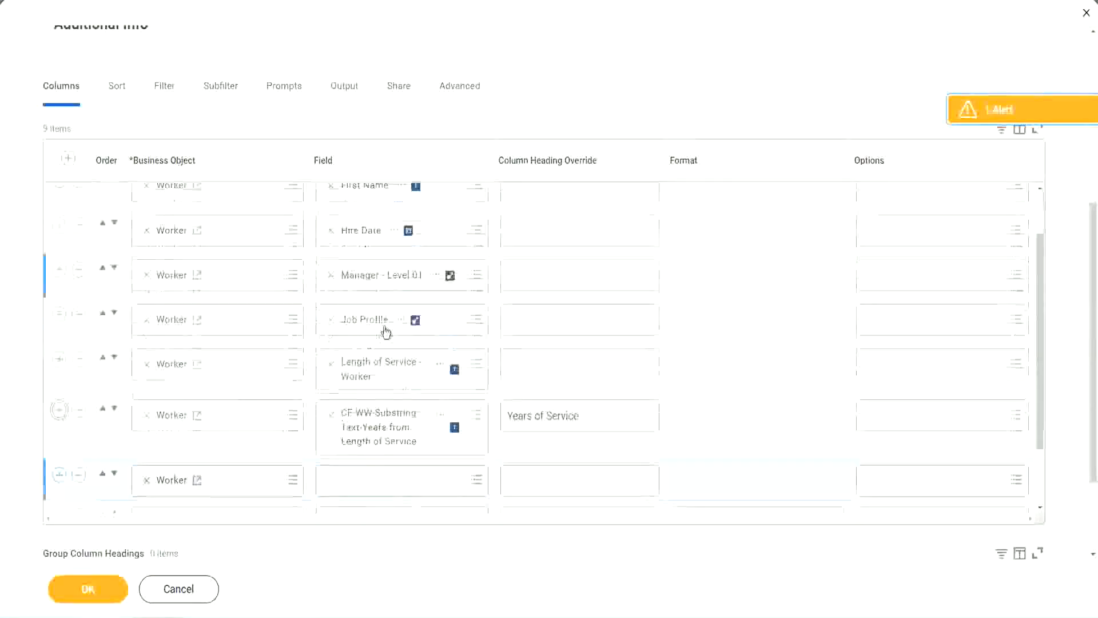
scroll(569, 375, "down", 4)
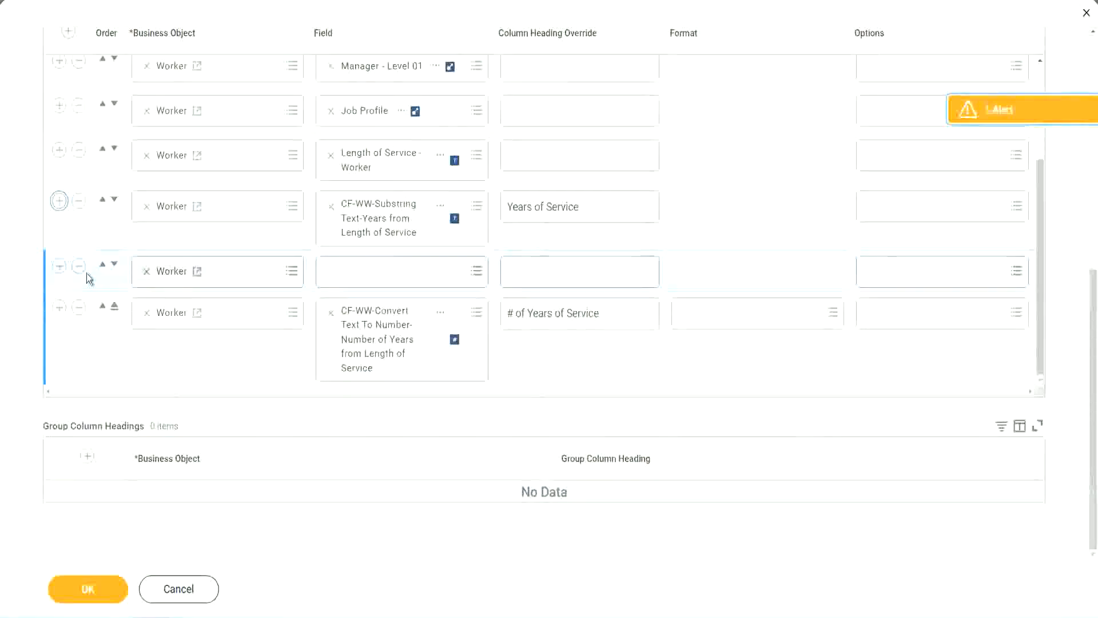
left_click(115, 266)
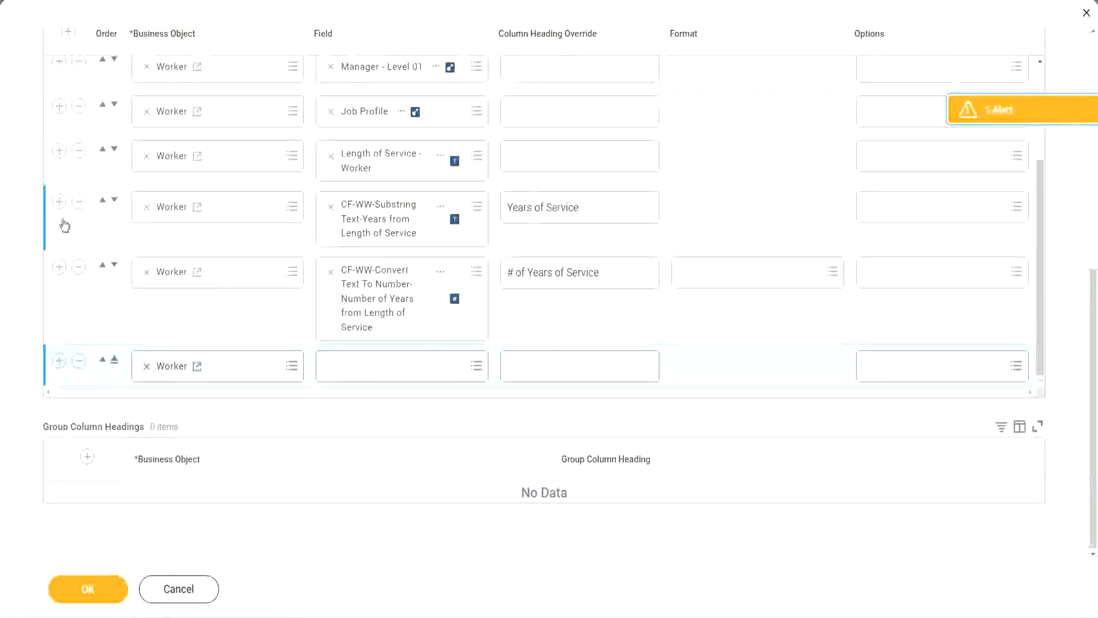
left_click(79, 202)
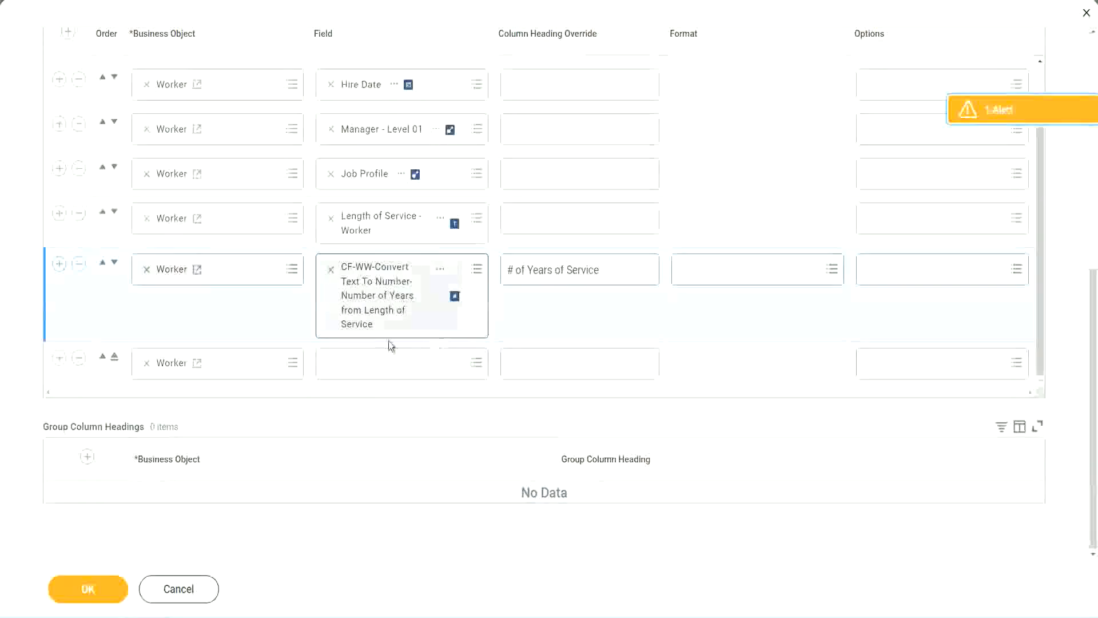
Set the new last column to CF-WW-Eval Exp-Derive Experience Bands from Years of Service with heading Experience Bands, and save the report
left_click(360, 366)
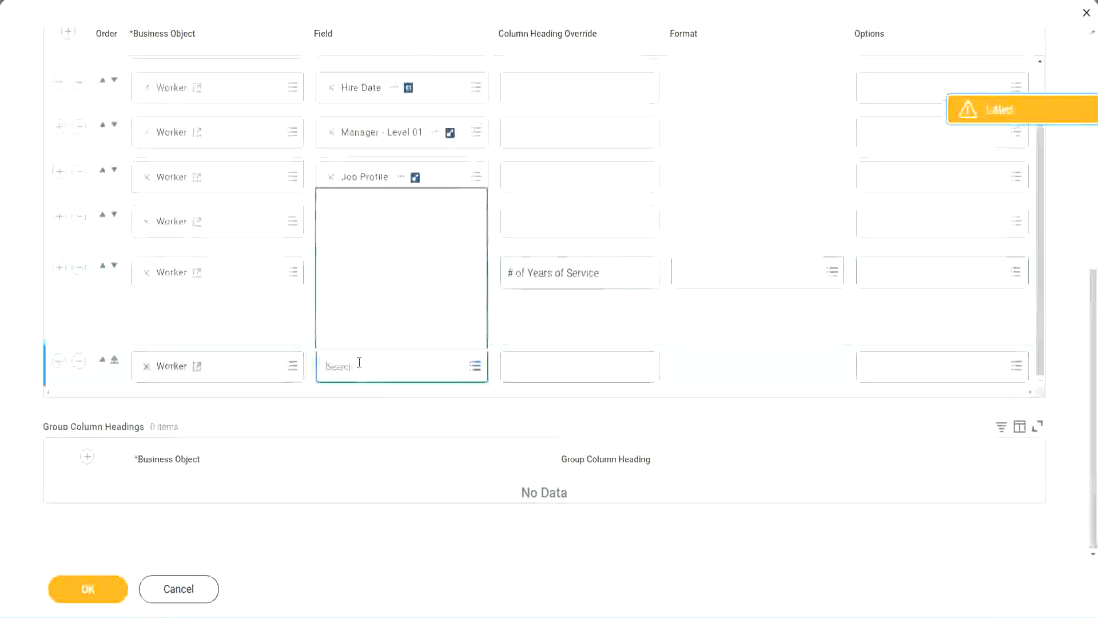
key("ctrl+v")
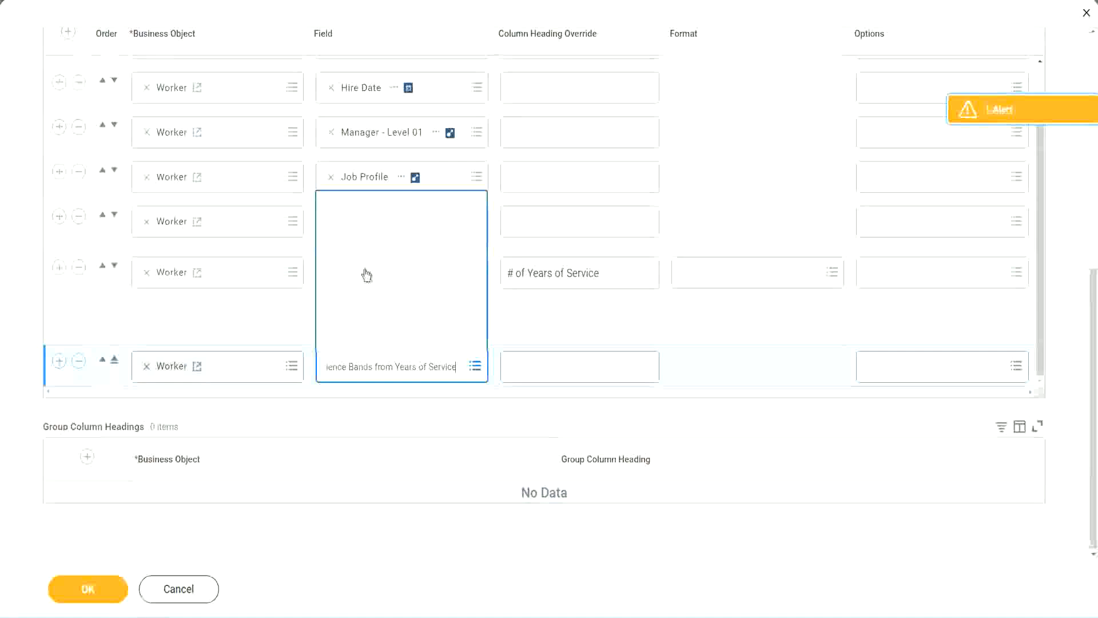
left_click(560, 328)
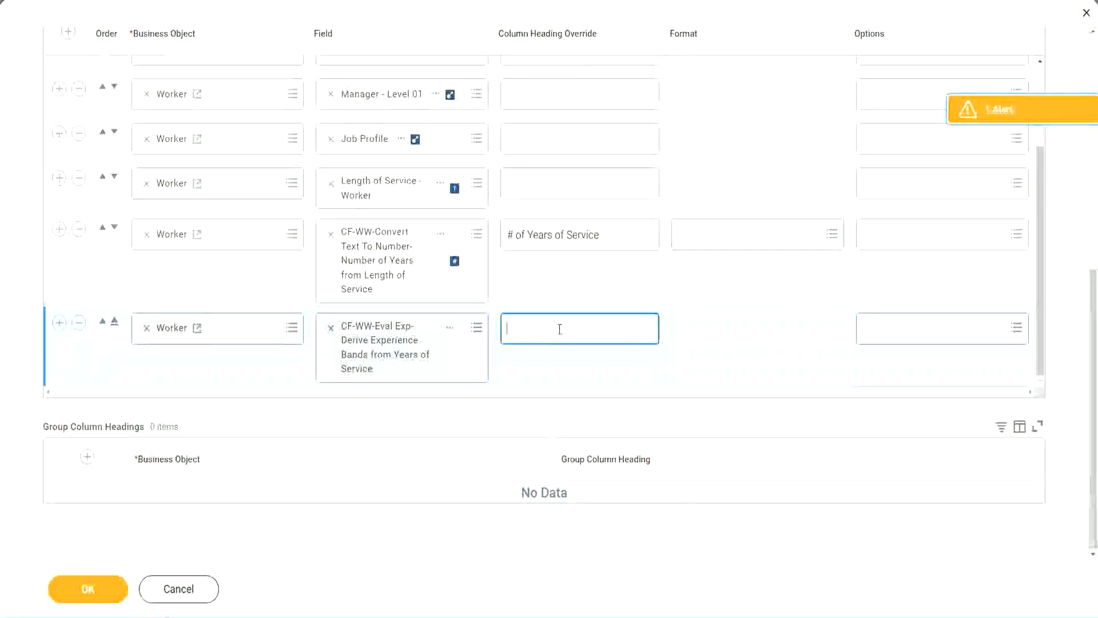
type("Experience Bands")
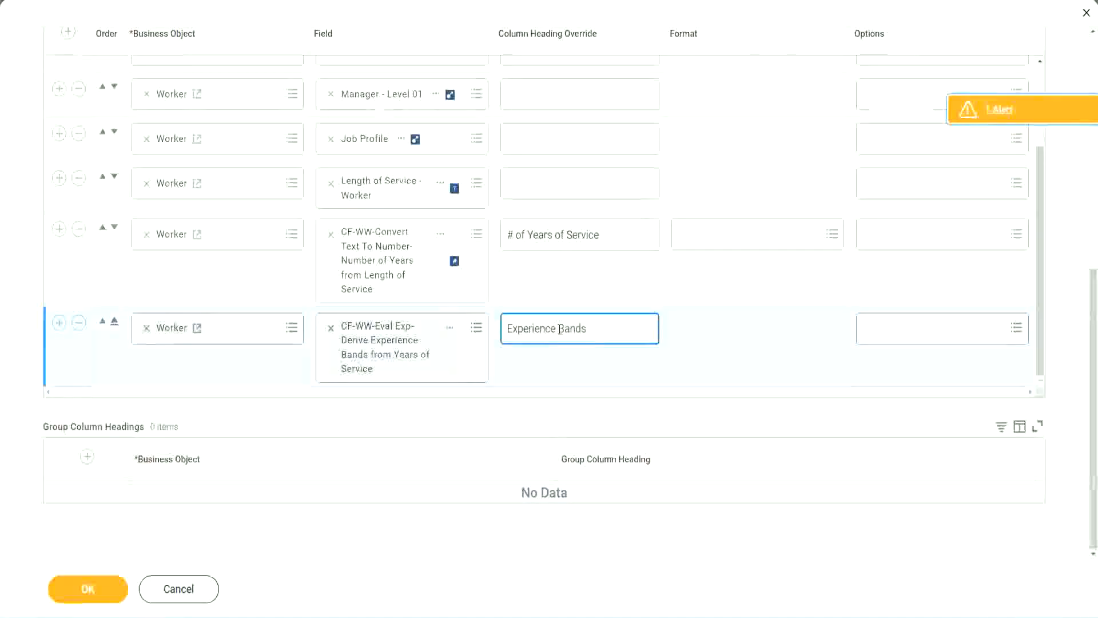
left_click(105, 592)
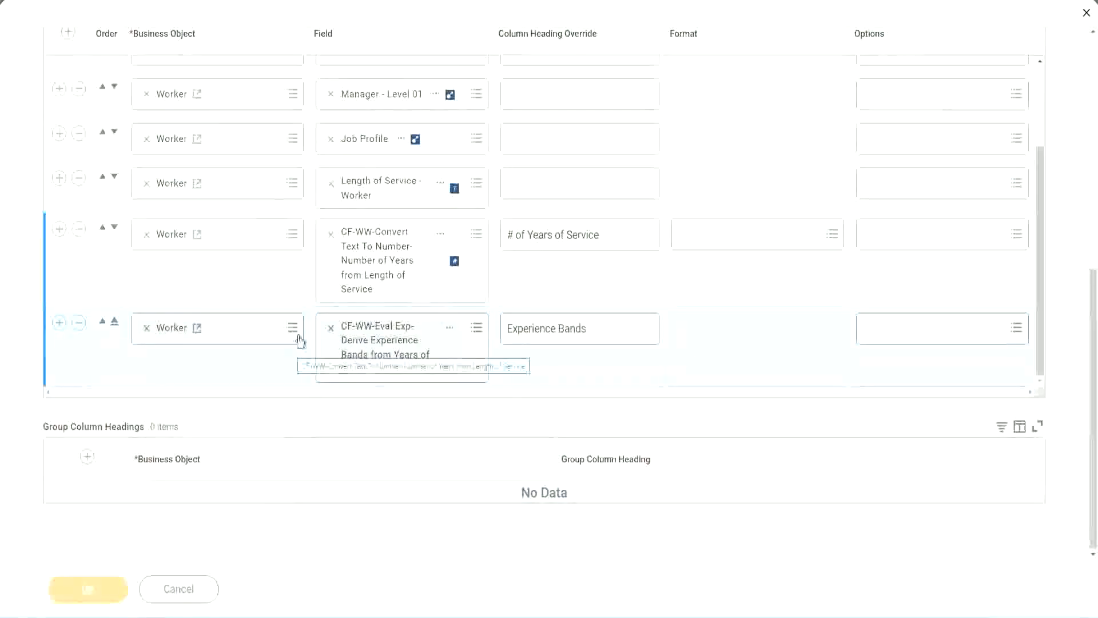
Run the WW Employee Details report with all worker type prompts left blank
scroll(280, 428, "down", 5)
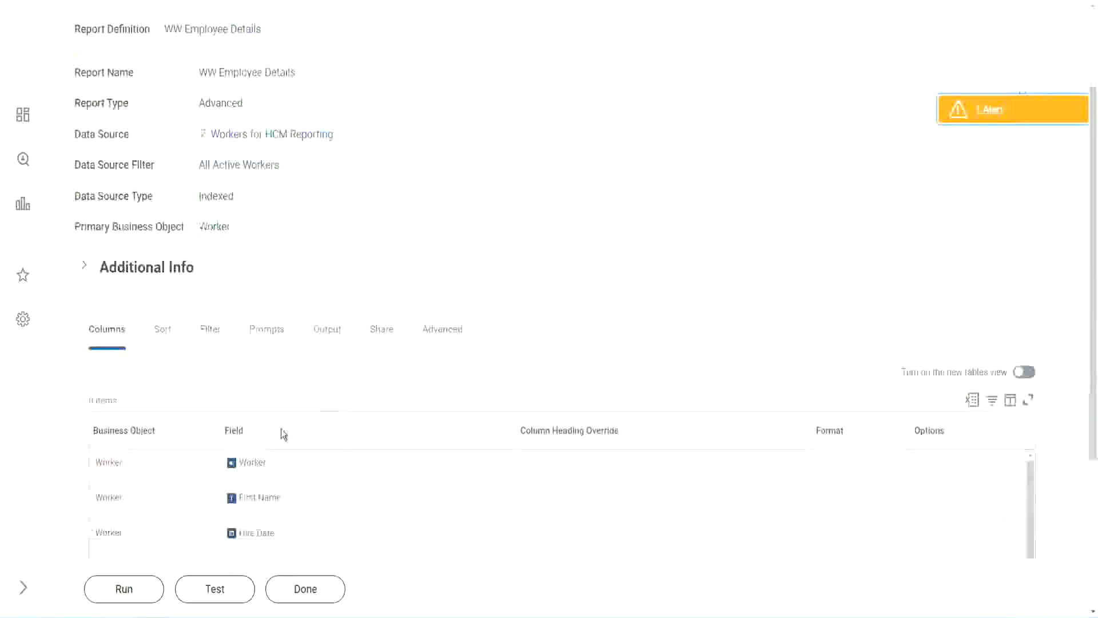
left_click(128, 589)
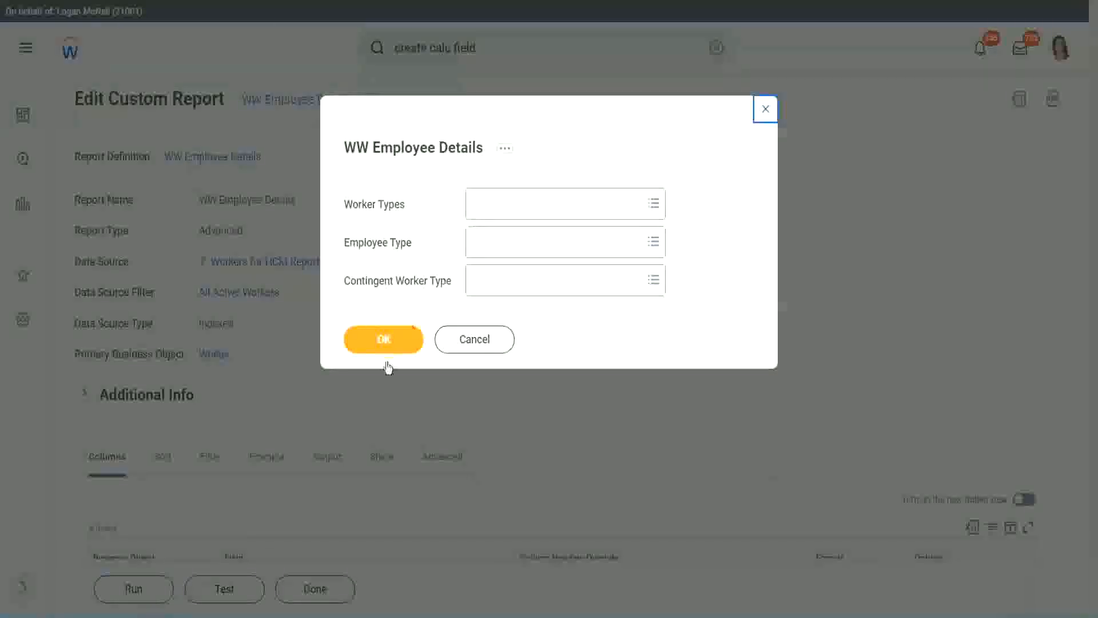
left_click(394, 340)
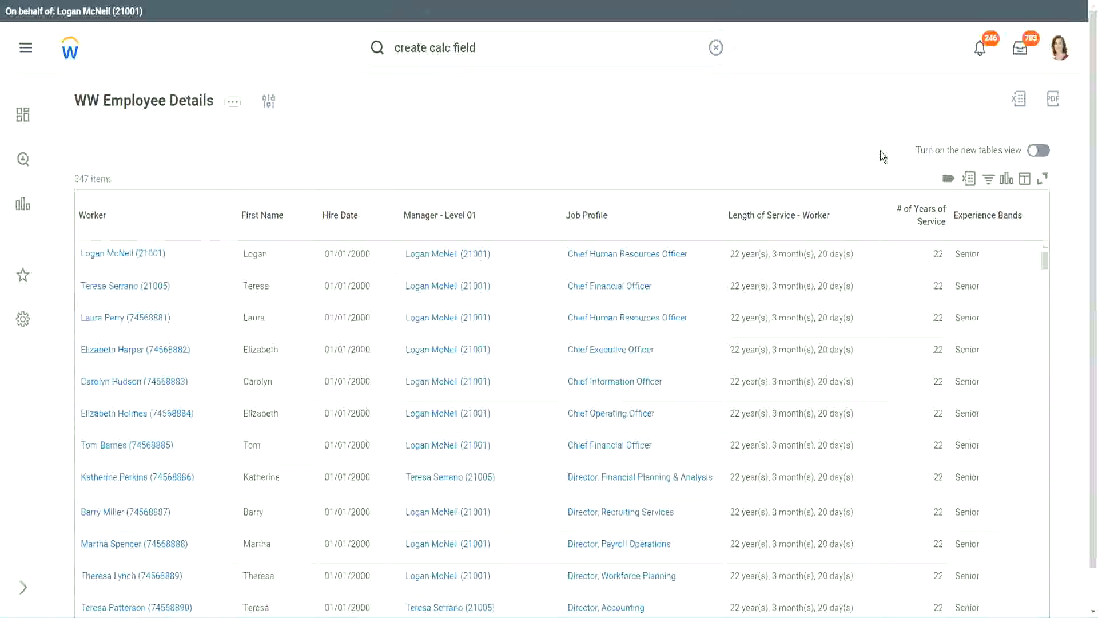
scroll(880, 153, "down", 1)
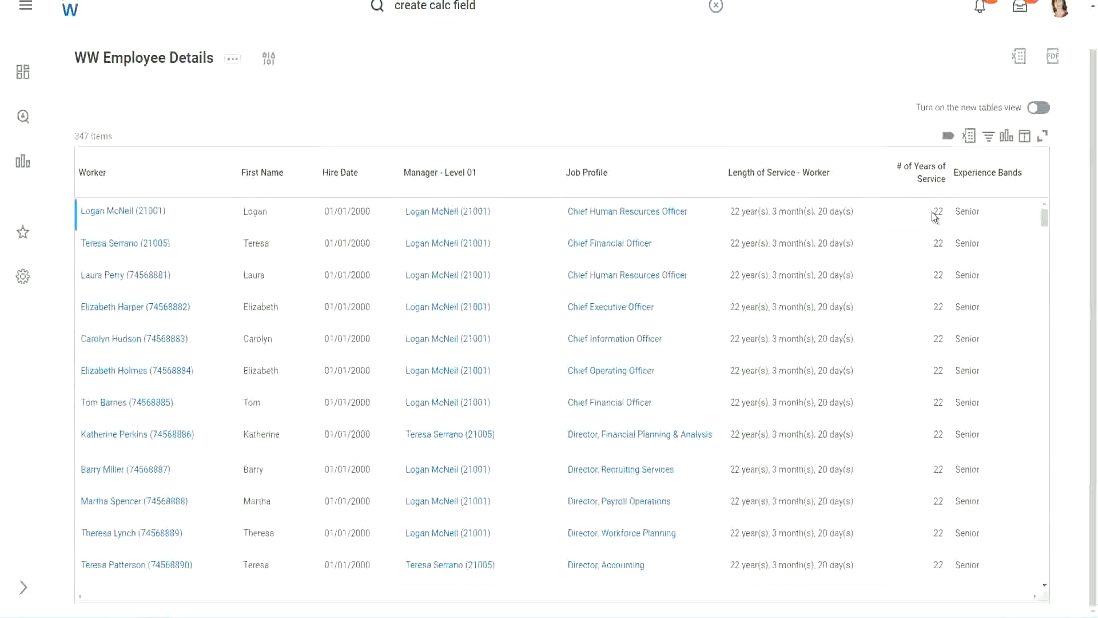
Compare the first worker's number of years of service with the 16 - 30 years Senior band in the Notepad++ notes
left_click_drag(932, 213, 944, 213)
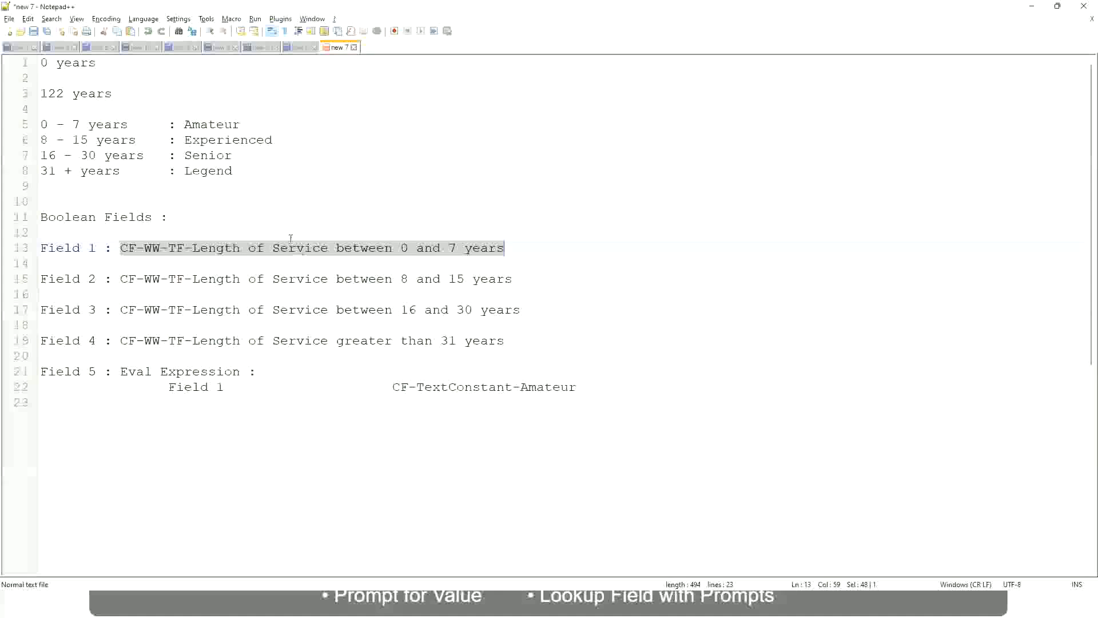
left_click(228, 201)
left_click(191, 153)
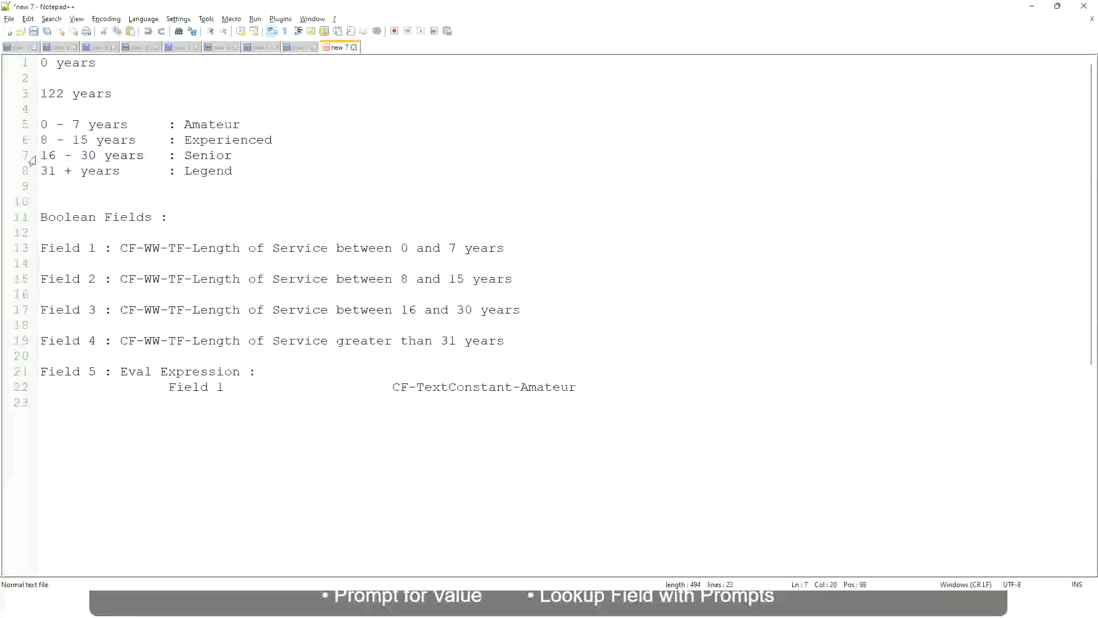
left_click_drag(40, 155, 104, 155)
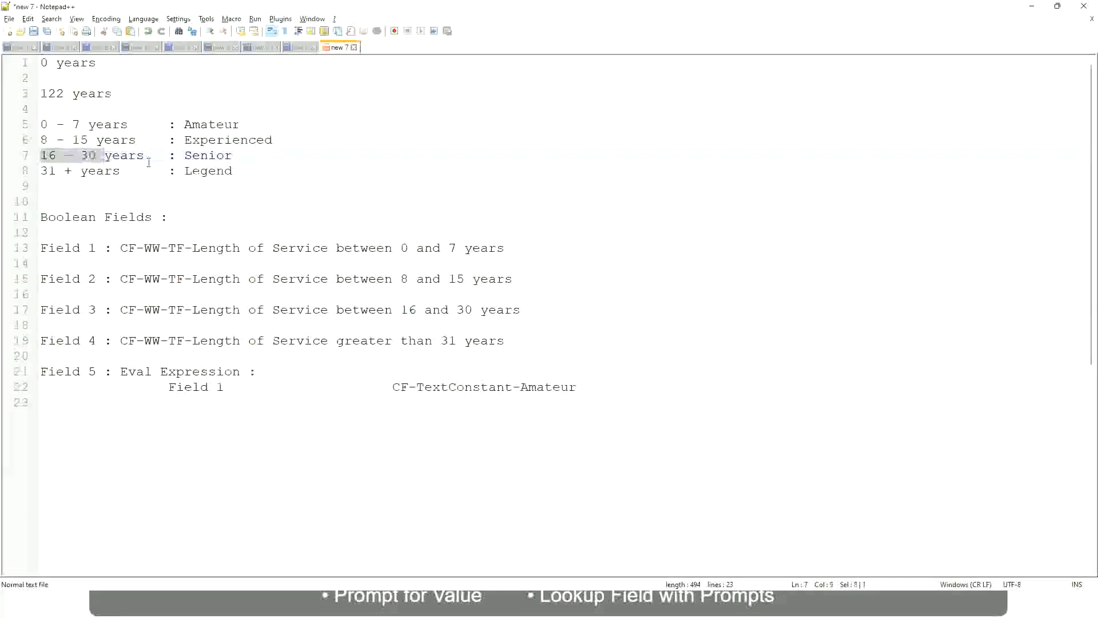
double_click(206, 155)
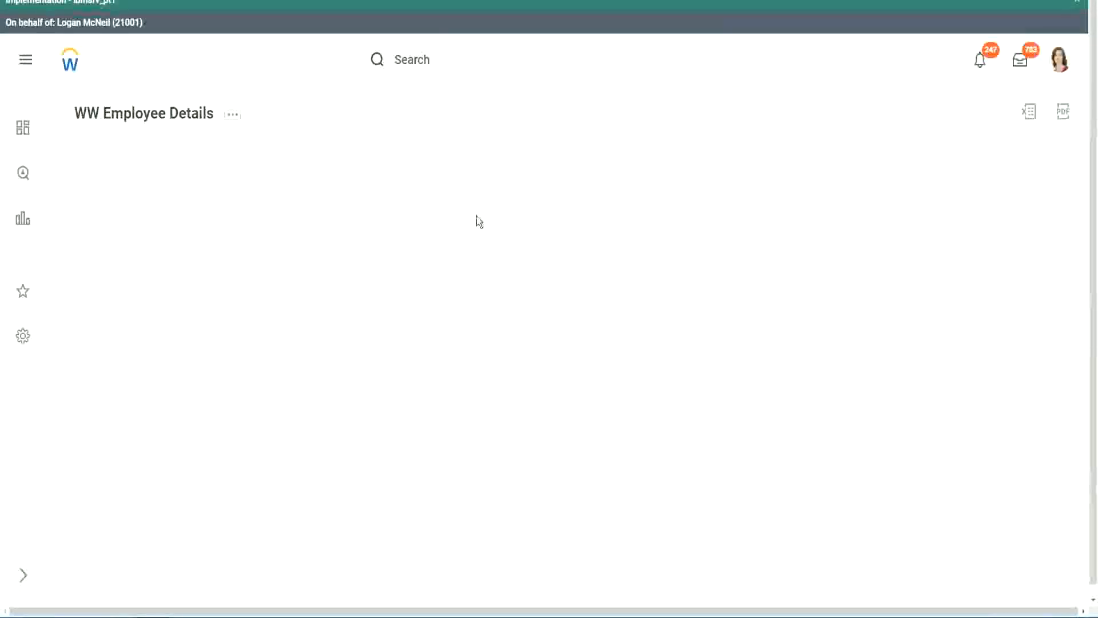
Back in Workday, check the experience bands against the years of service across the report rows
scroll(944, 343, "down", 2)
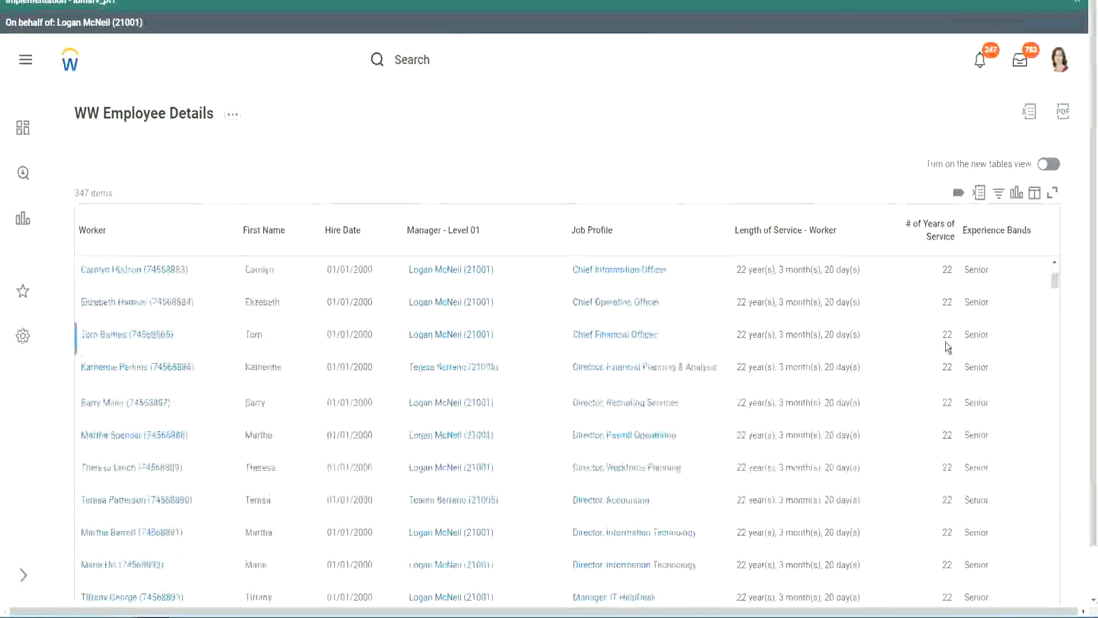
scroll(949, 349, "down", 5)
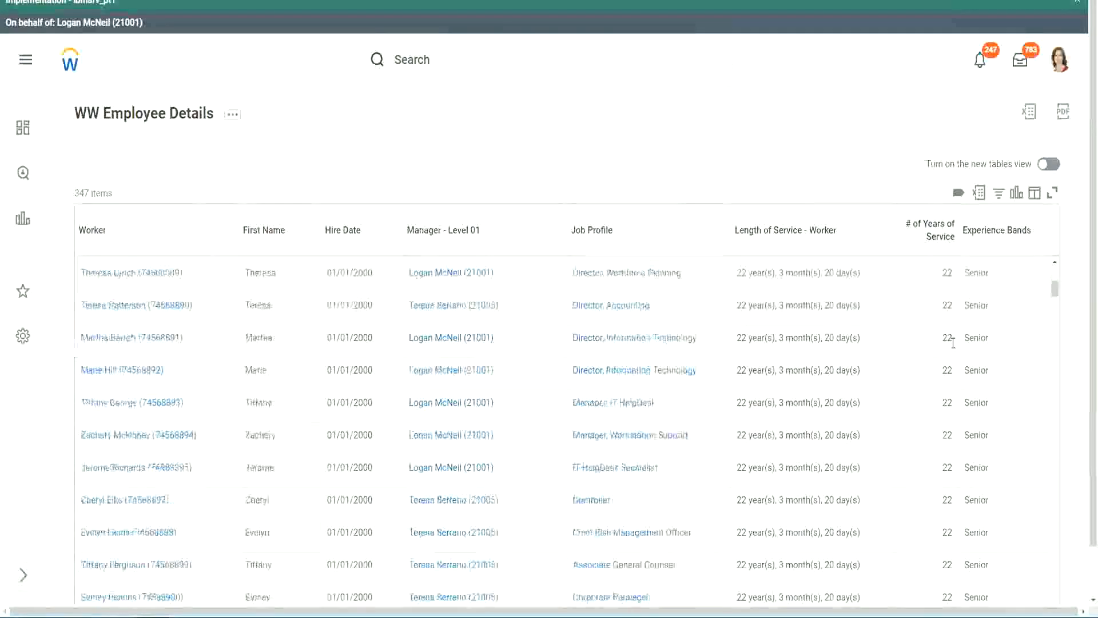
scroll(957, 366, "down", 5)
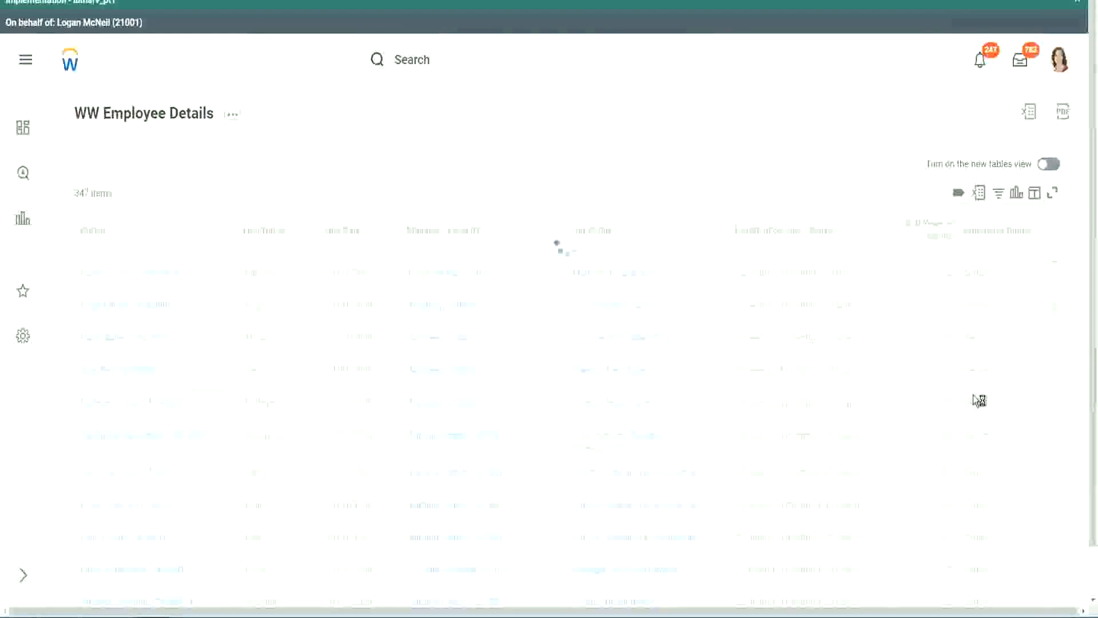
scroll(973, 395, "down", 1)
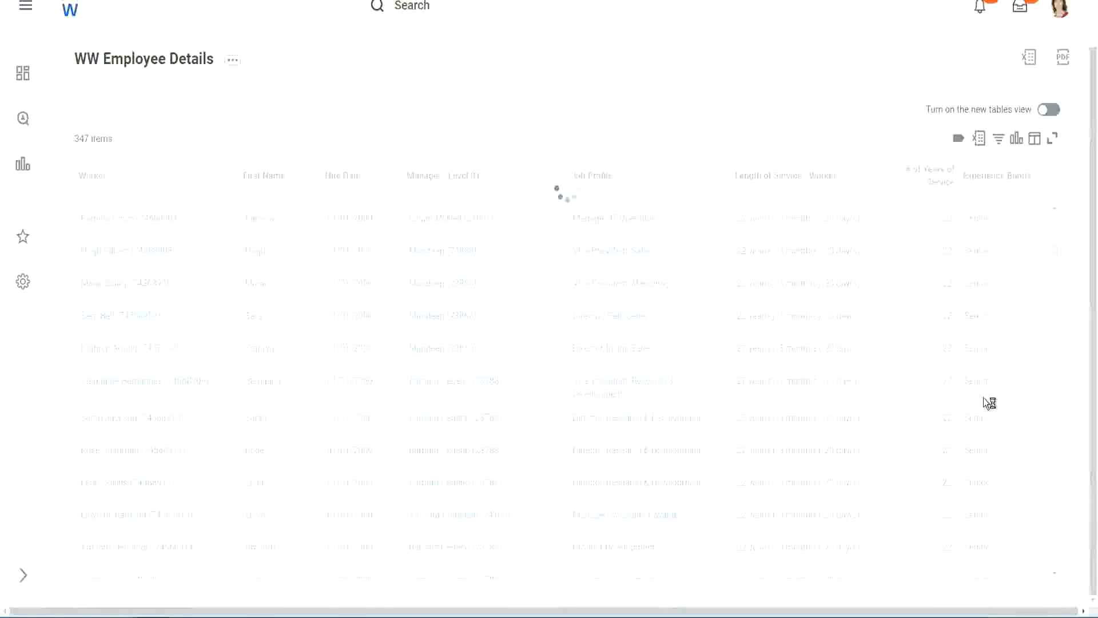
scroll(1018, 322, "down", 4)
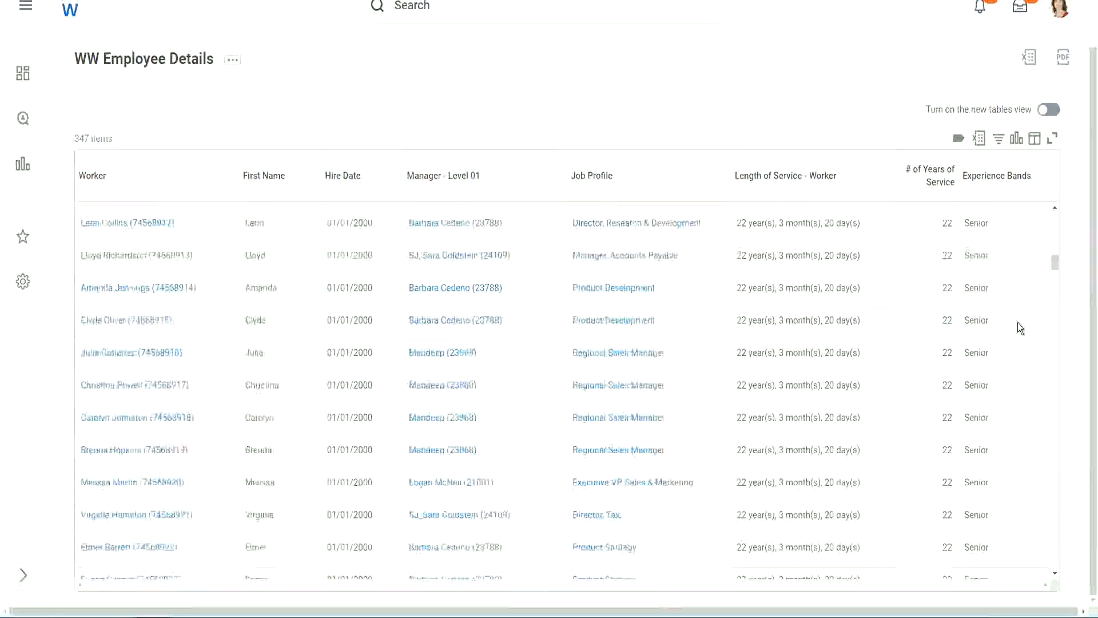
scroll(1018, 323, "down", 3)
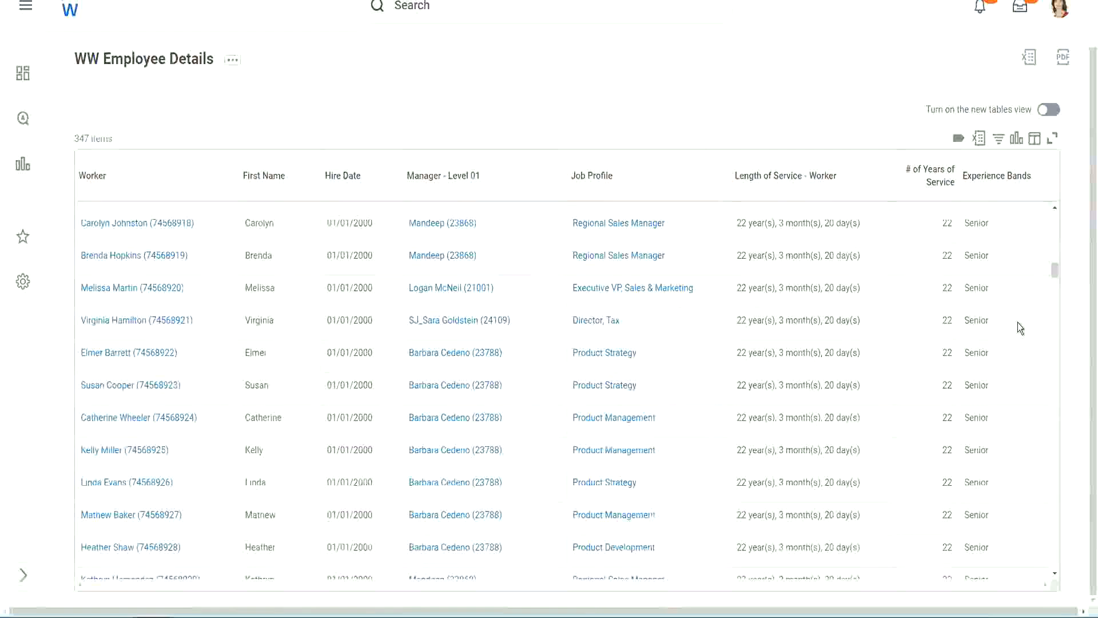
scroll(1018, 321, "down", 6)
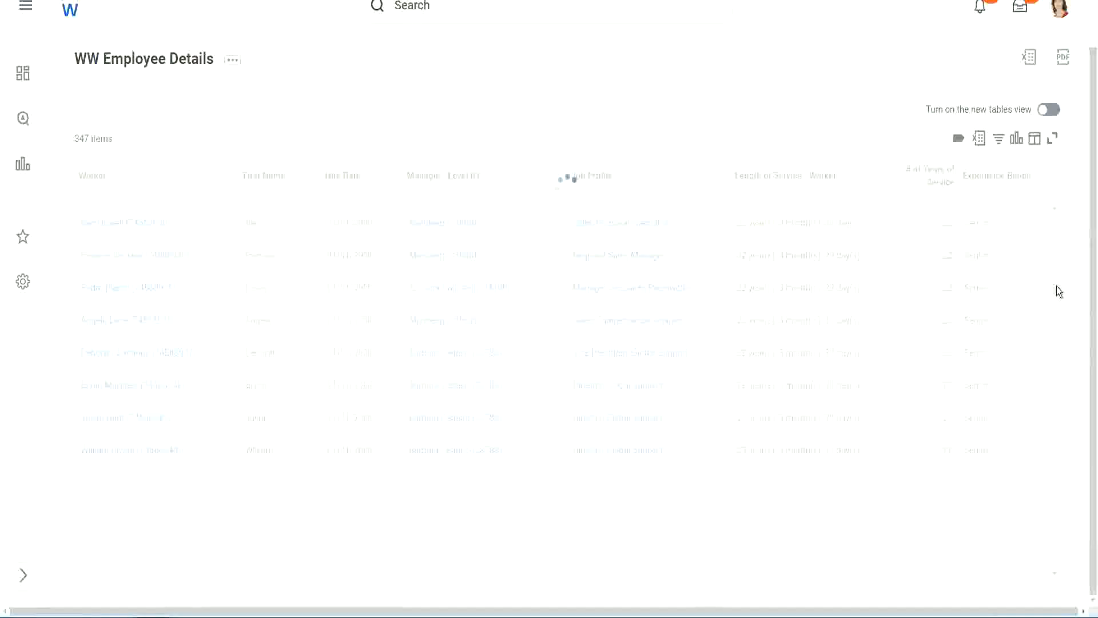
Filter the Experience Bands column to values containing Amateur
left_click(1004, 187)
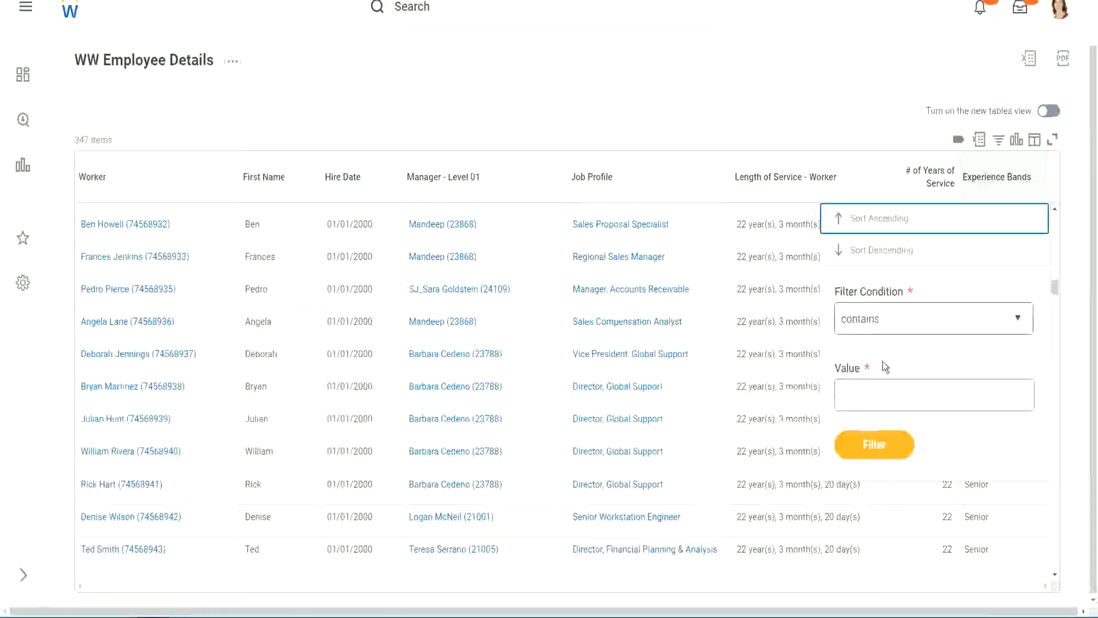
left_click(871, 384)
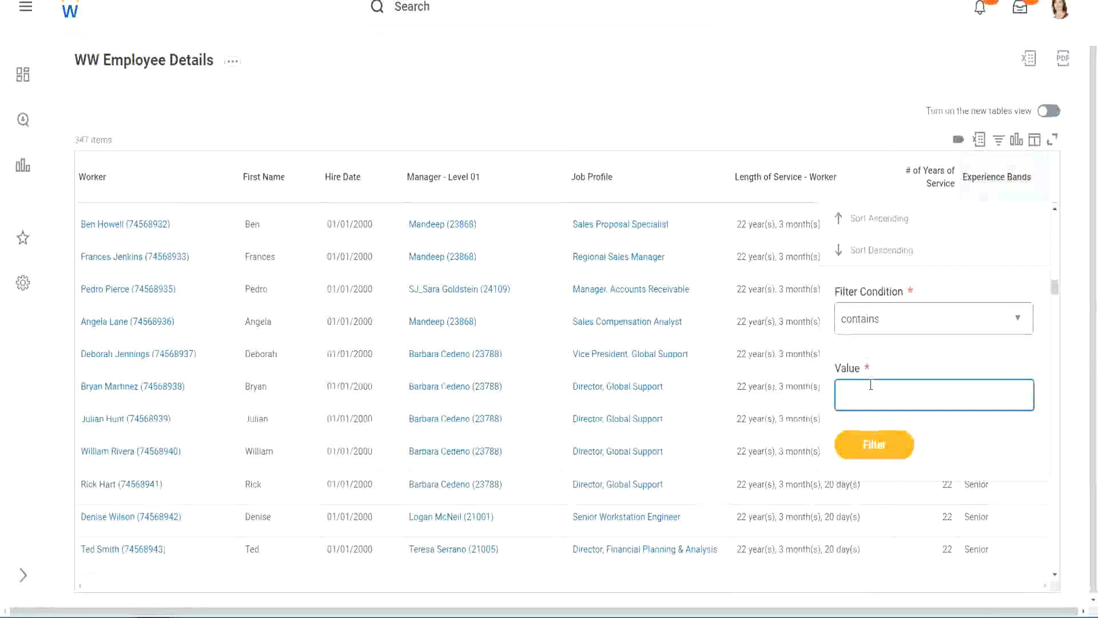
type("Amate")
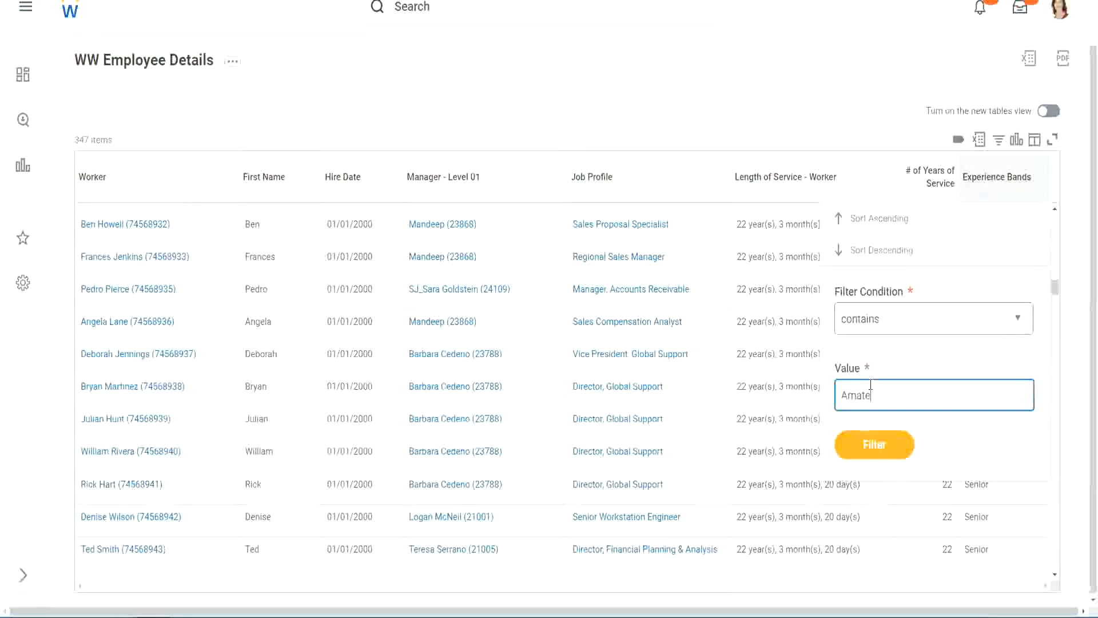
type("ur")
left_click(867, 452)
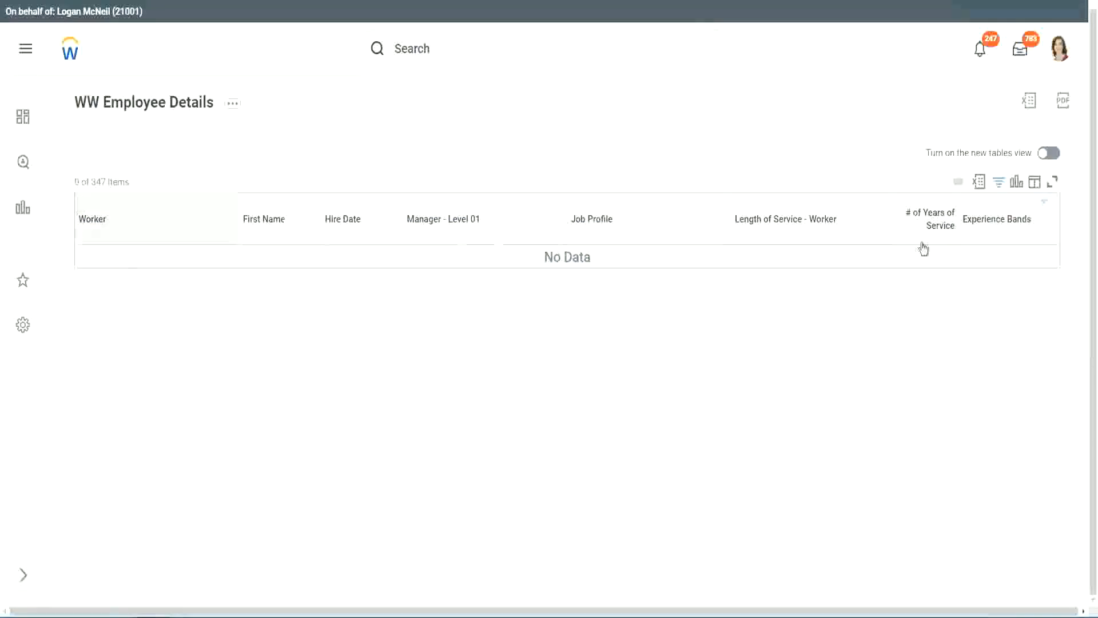
Change the Experience Bands filter value to Legend
left_click(993, 221)
left_click(915, 377)
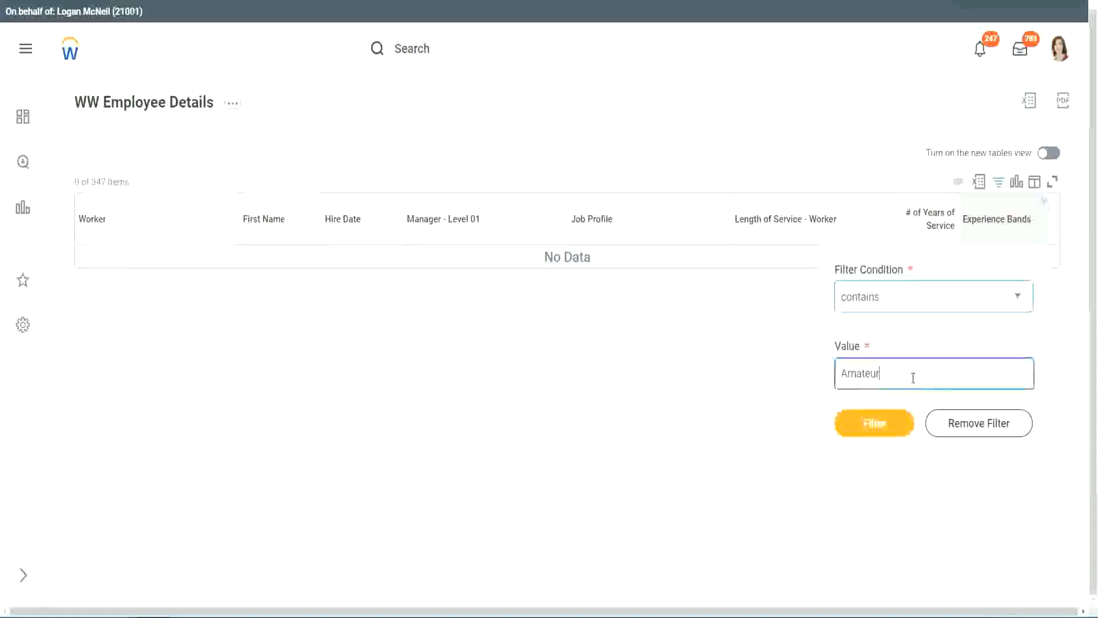
key("ctrl+a")
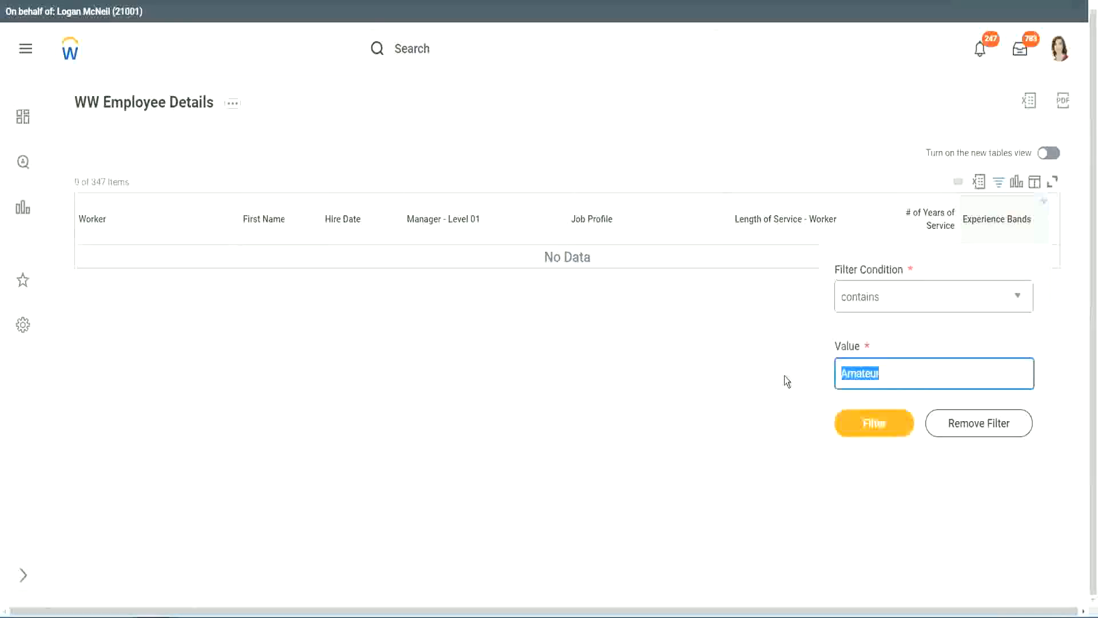
key("Return")
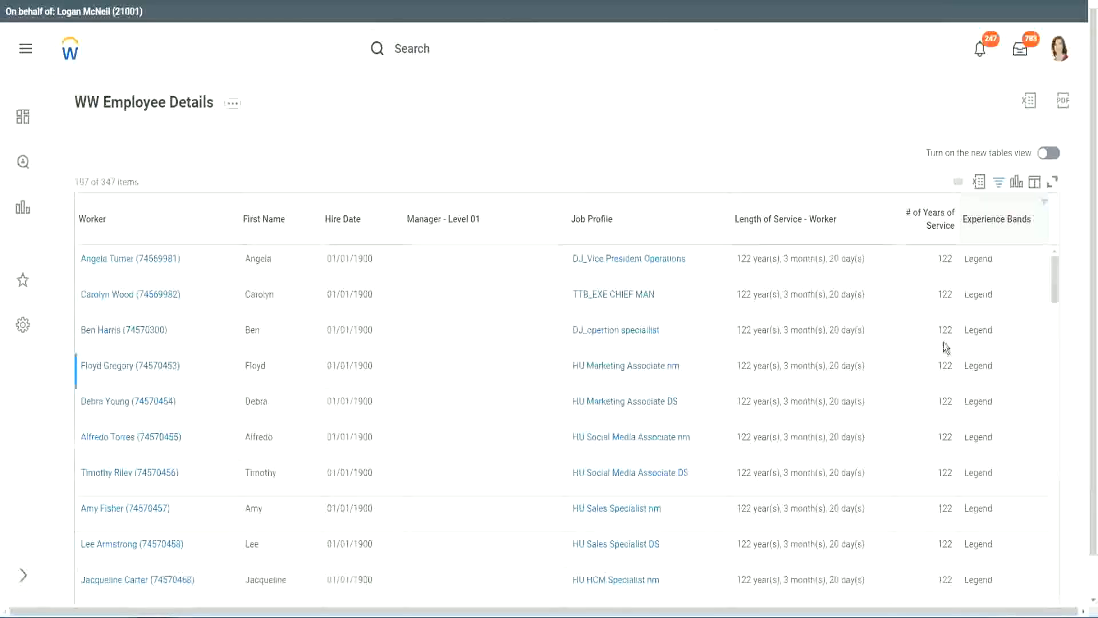
Check the hire dates and years of service of the filtered Legend workers down to the end of the list
scroll(943, 342, "down", 20)
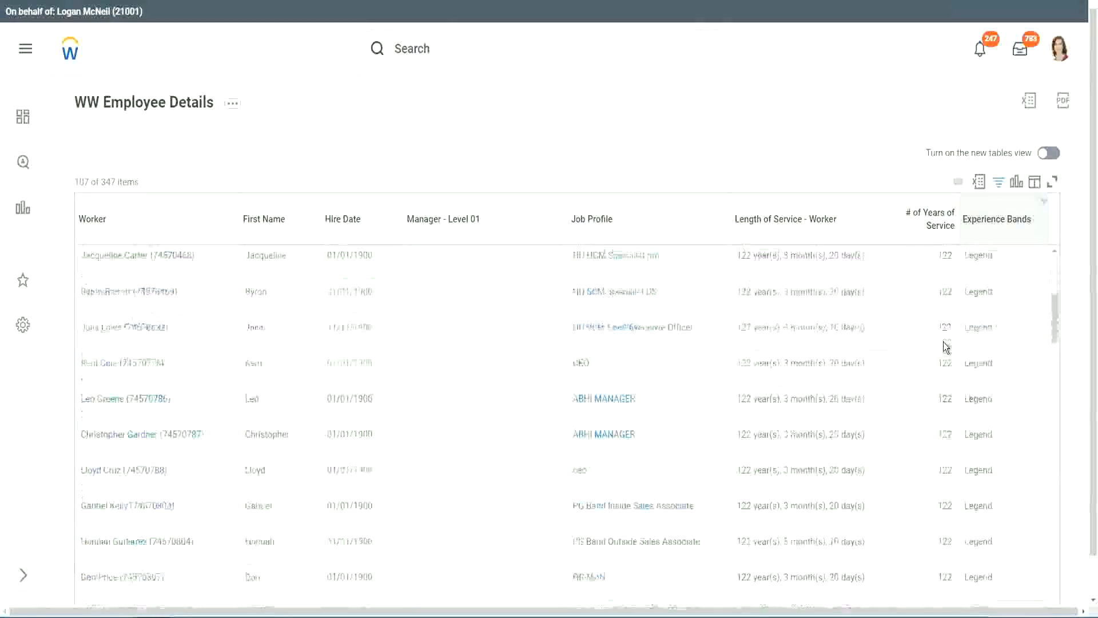
scroll(943, 342, "down", 3)
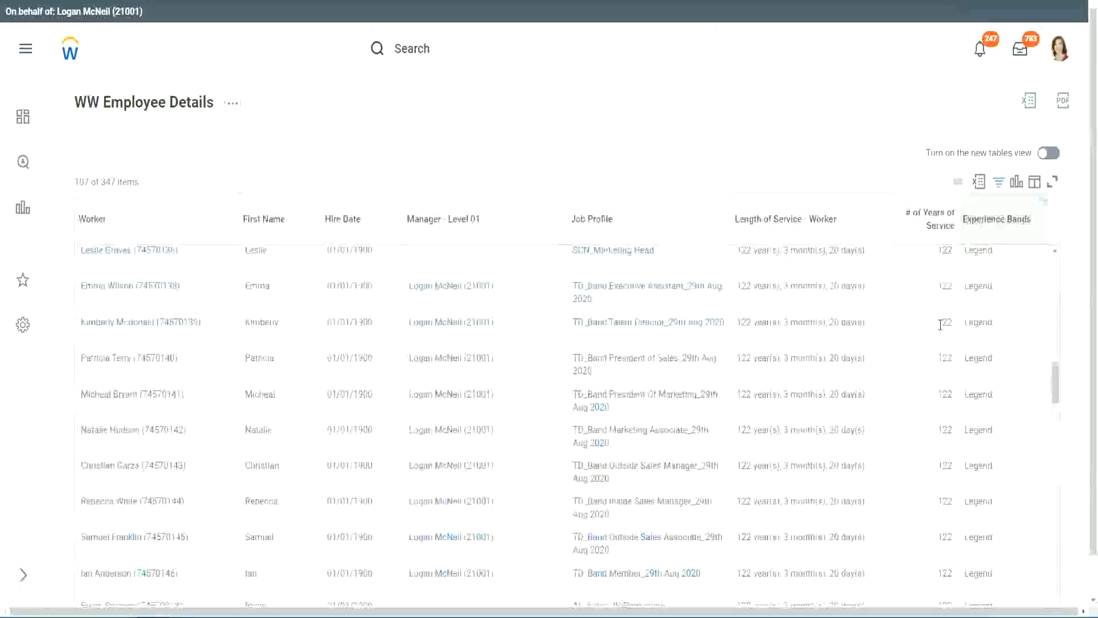
scroll(938, 326, "down", 10)
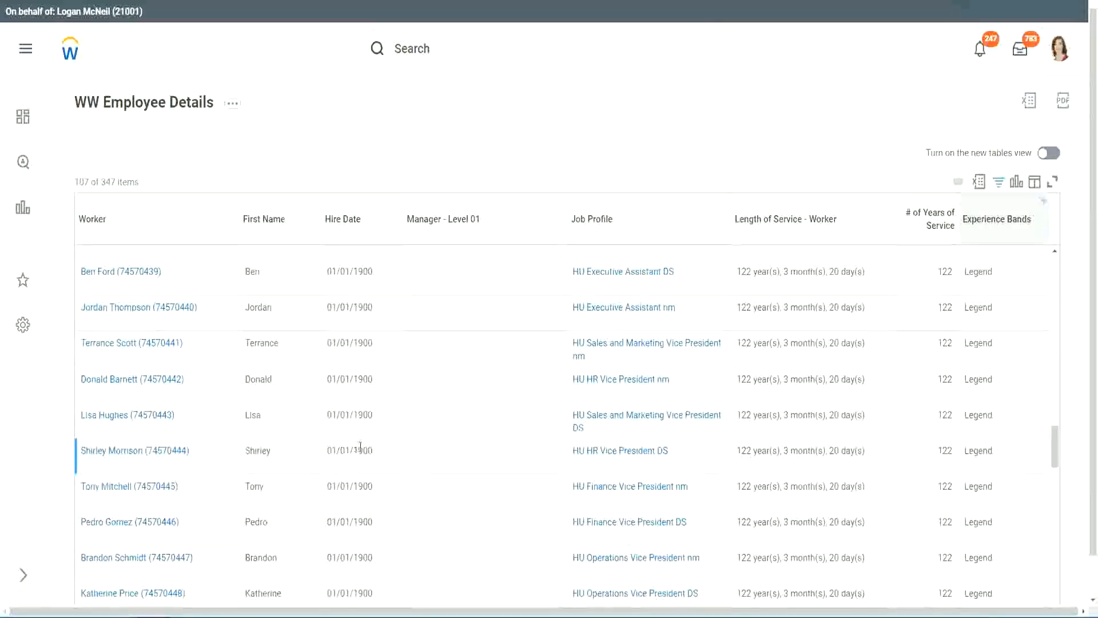
double_click(360, 450)
scroll(934, 430, "down", 5)
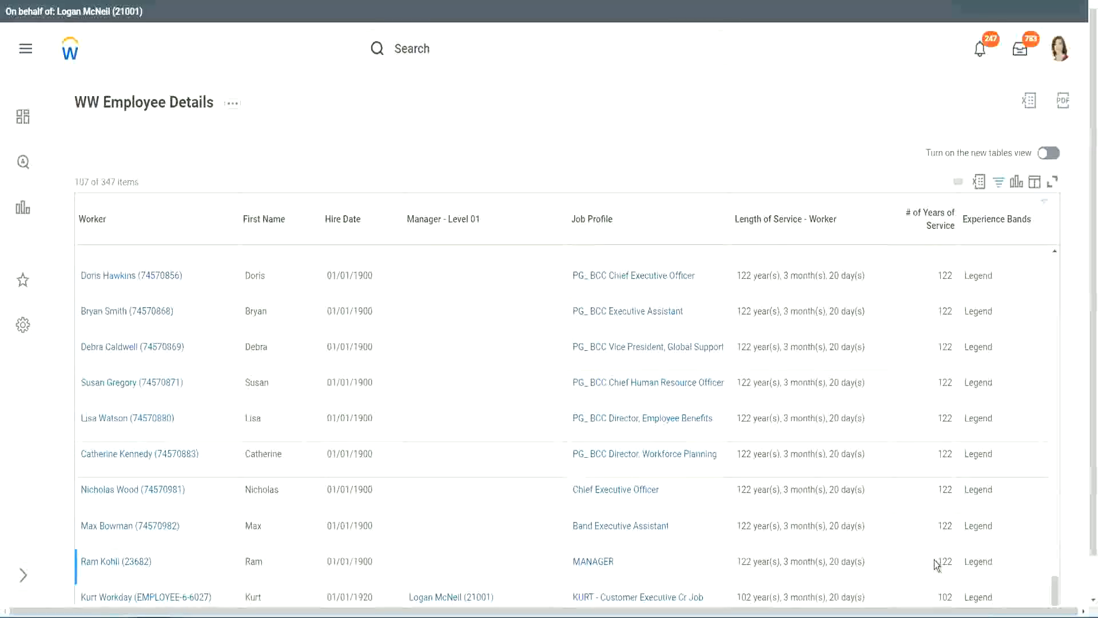
double_click(945, 596)
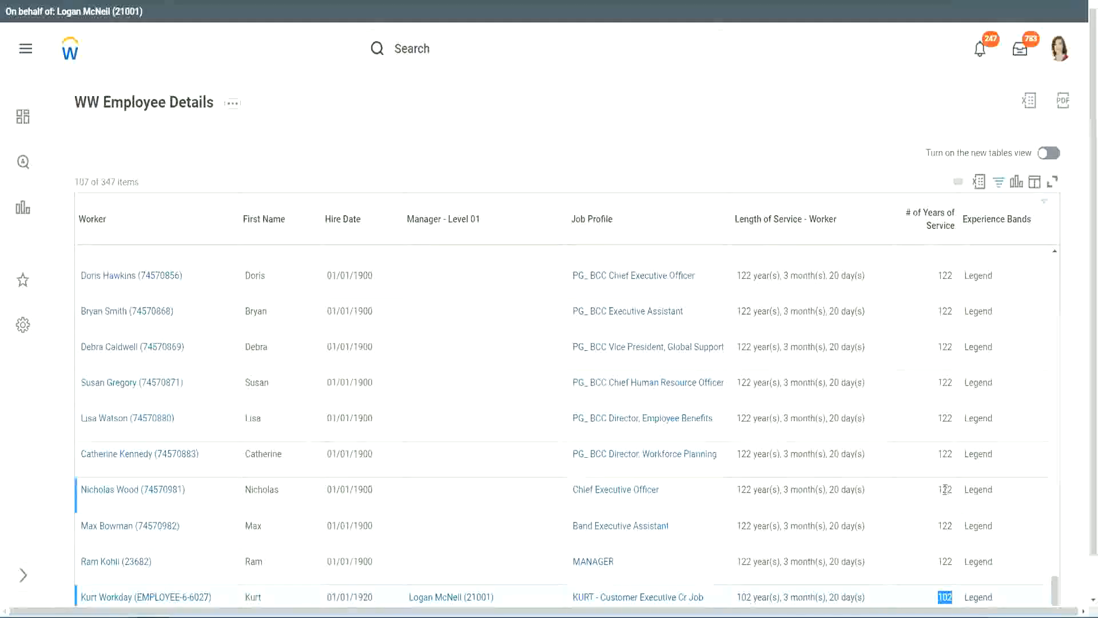
left_click_drag(945, 489, 953, 489)
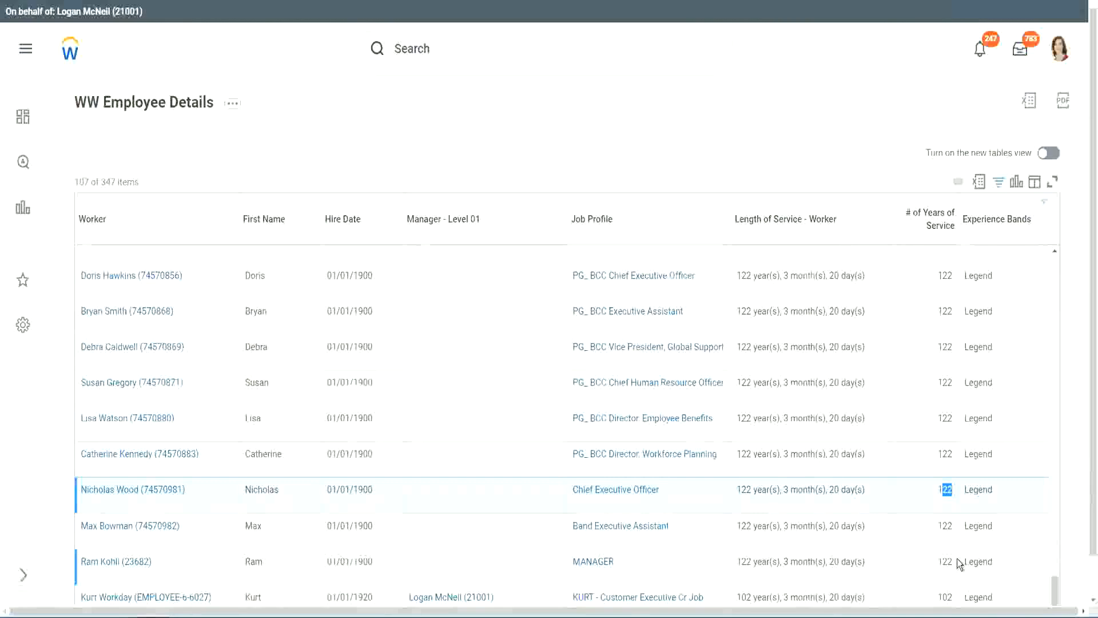
left_click(922, 455)
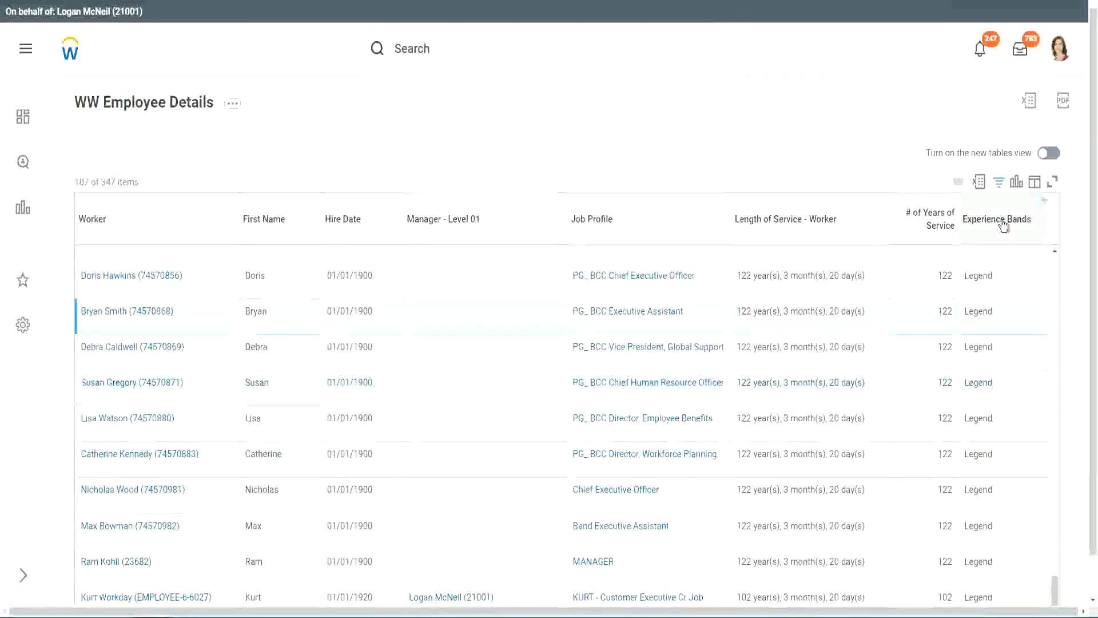
Change the Experience Bands column filter value to Experienced, keeping the contains condition, and apply it
left_click(1005, 246)
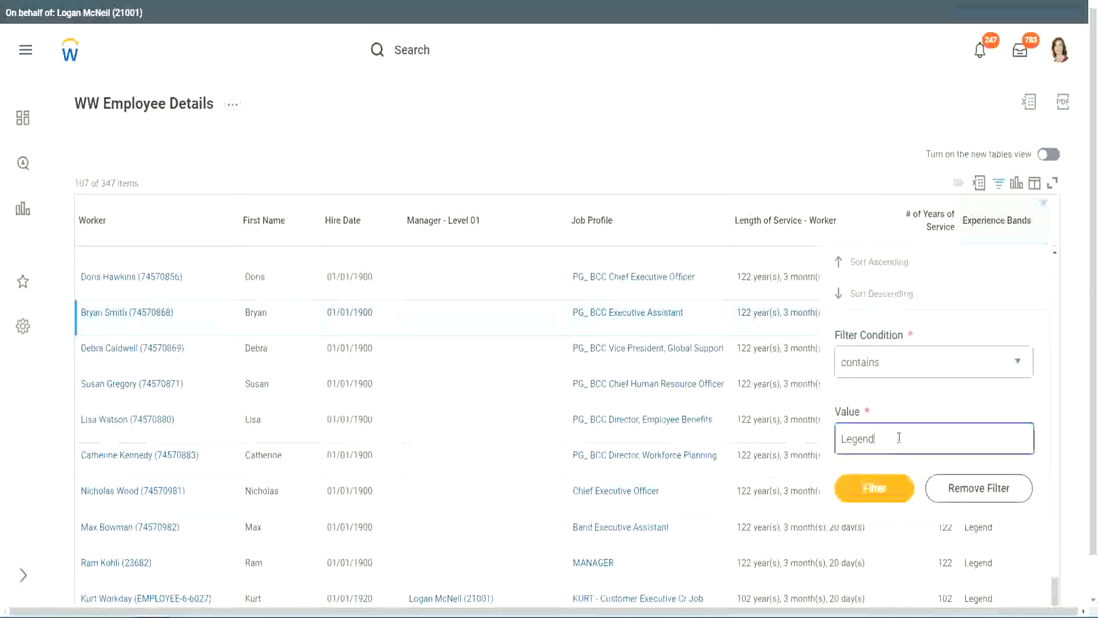
double_click(861, 438)
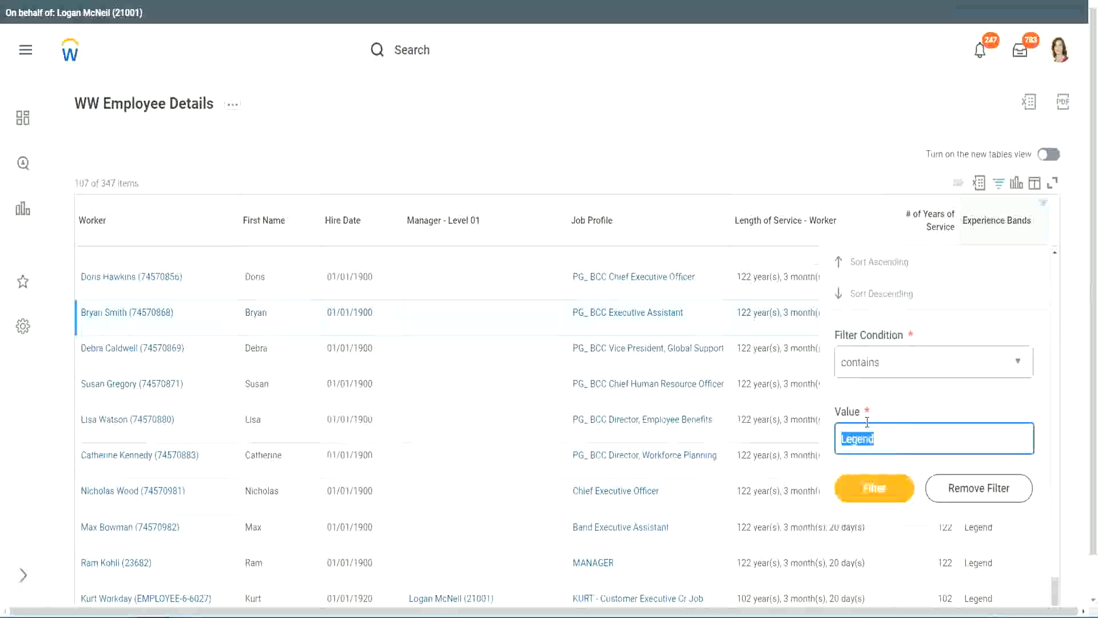
type("Ex")
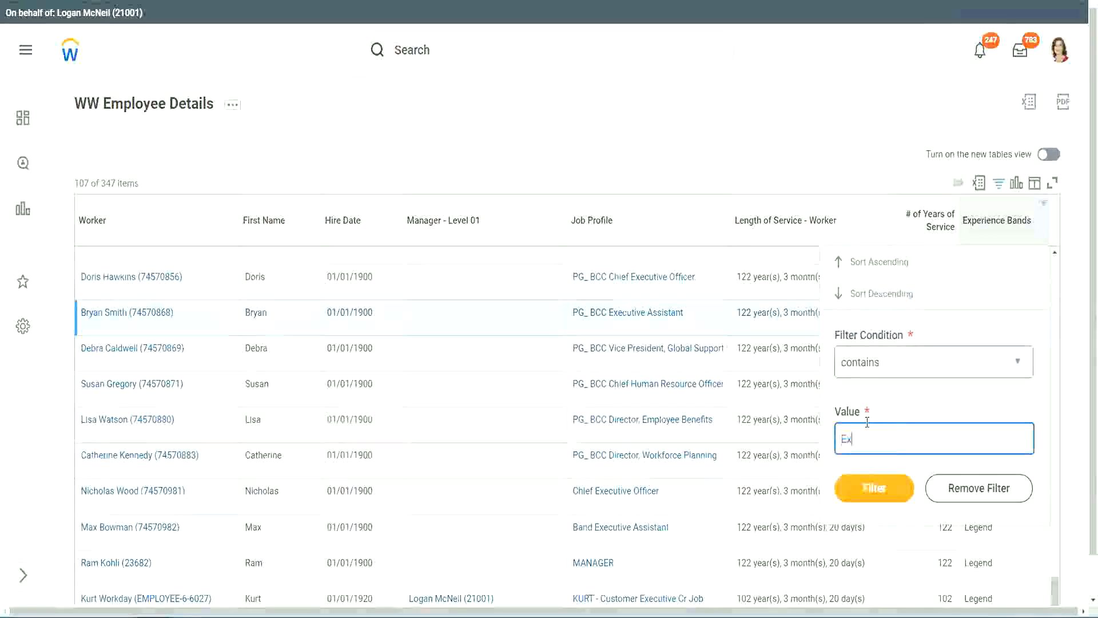
type("perienced")
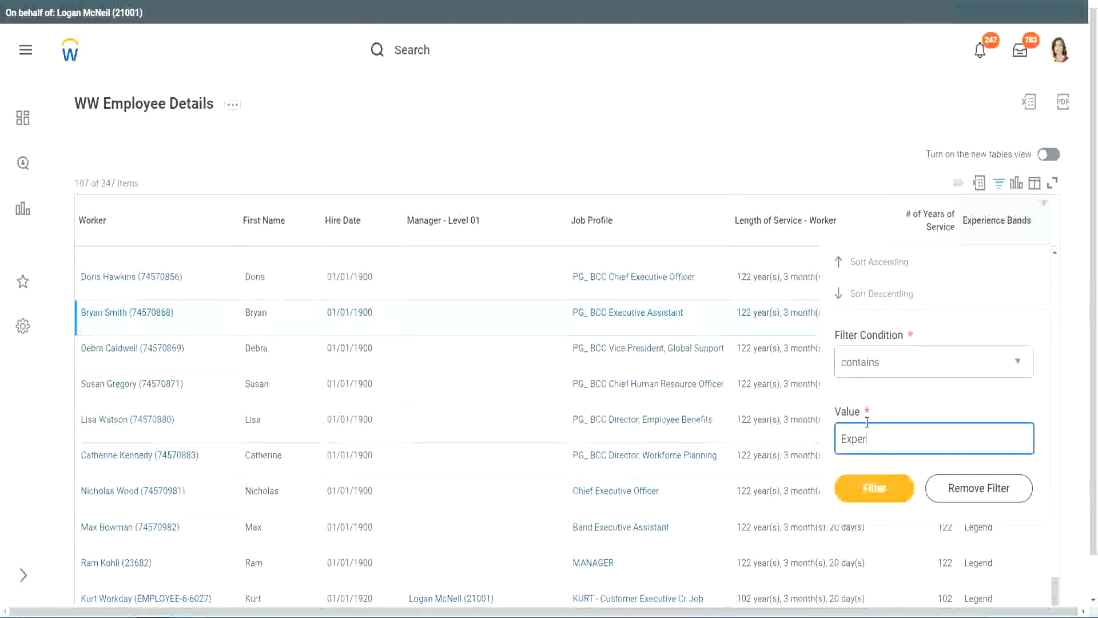
left_click(873, 492)
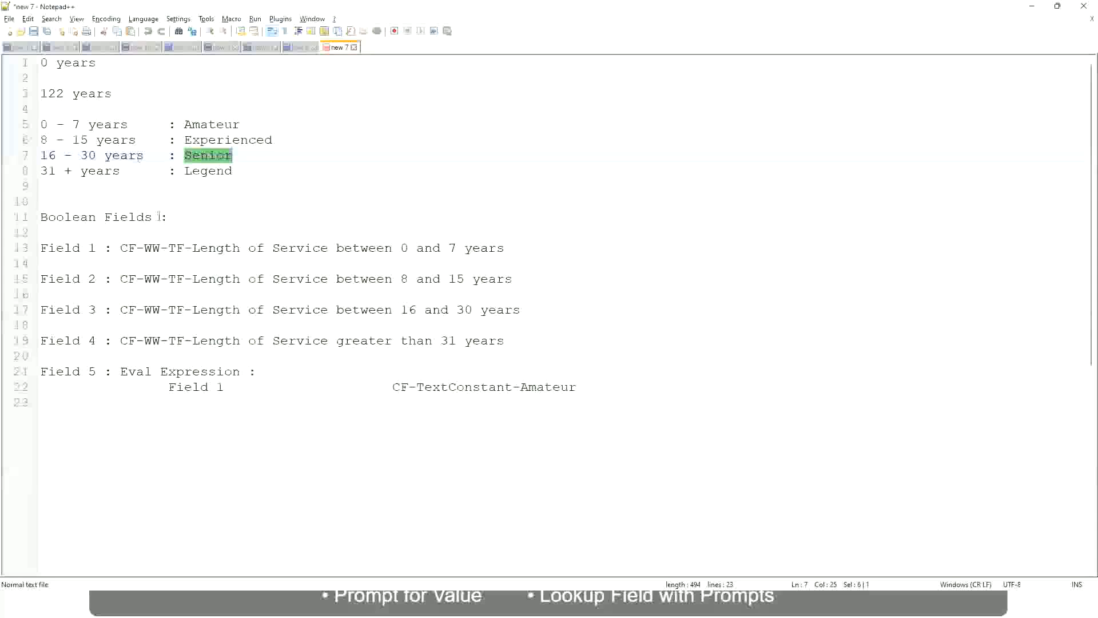
In the Notepad++ notes, check the range of years defined for the Experienced band
left_click_drag(50, 142, 86, 142)
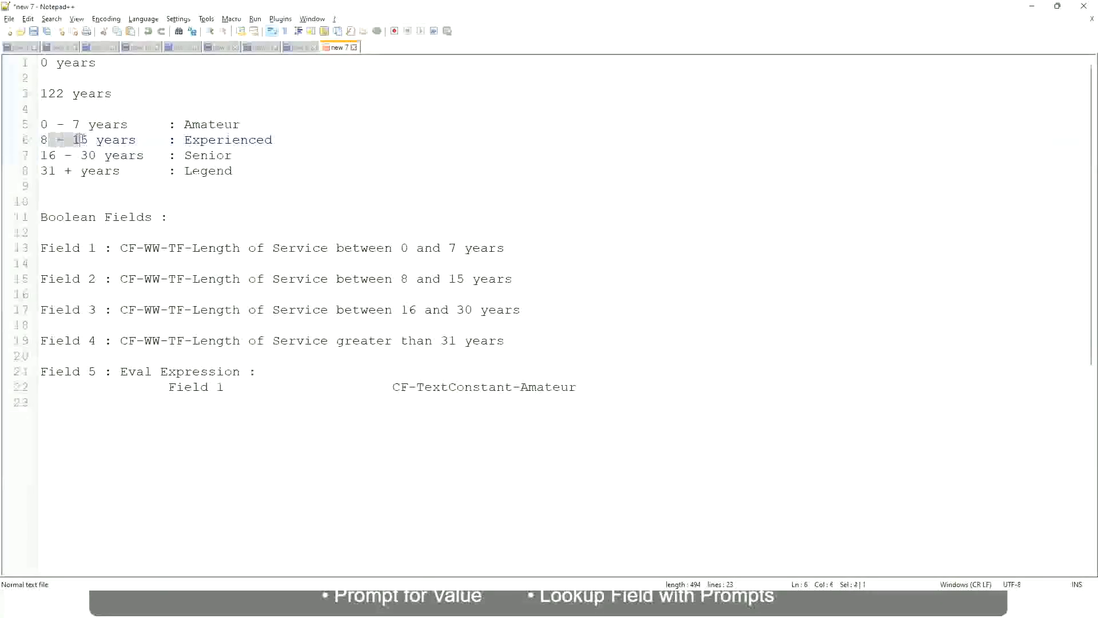
left_click(88, 142)
left_click(126, 141)
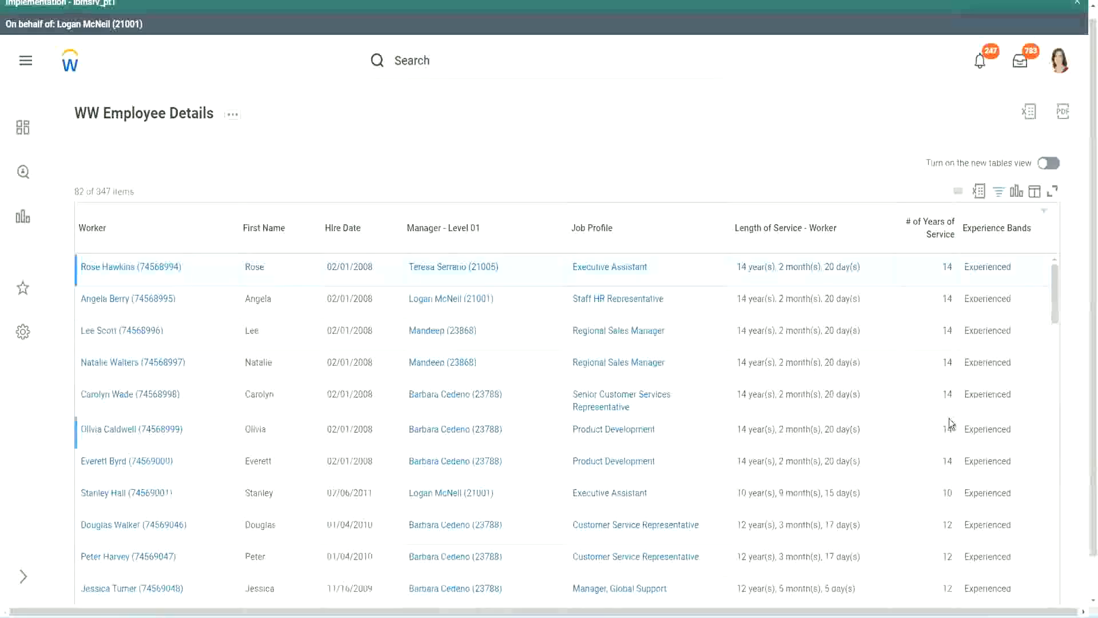
Back in Workday, check the years of service of the filtered Experienced workers against the band's range down the list
scroll(949, 418, "down", 5)
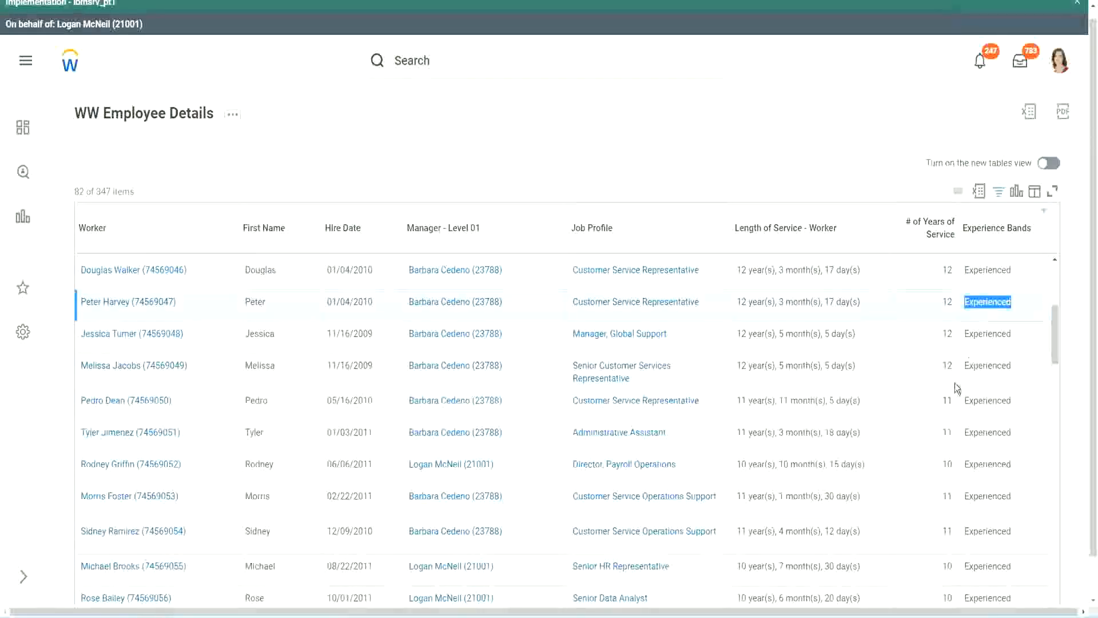
scroll(953, 395, "down", 3)
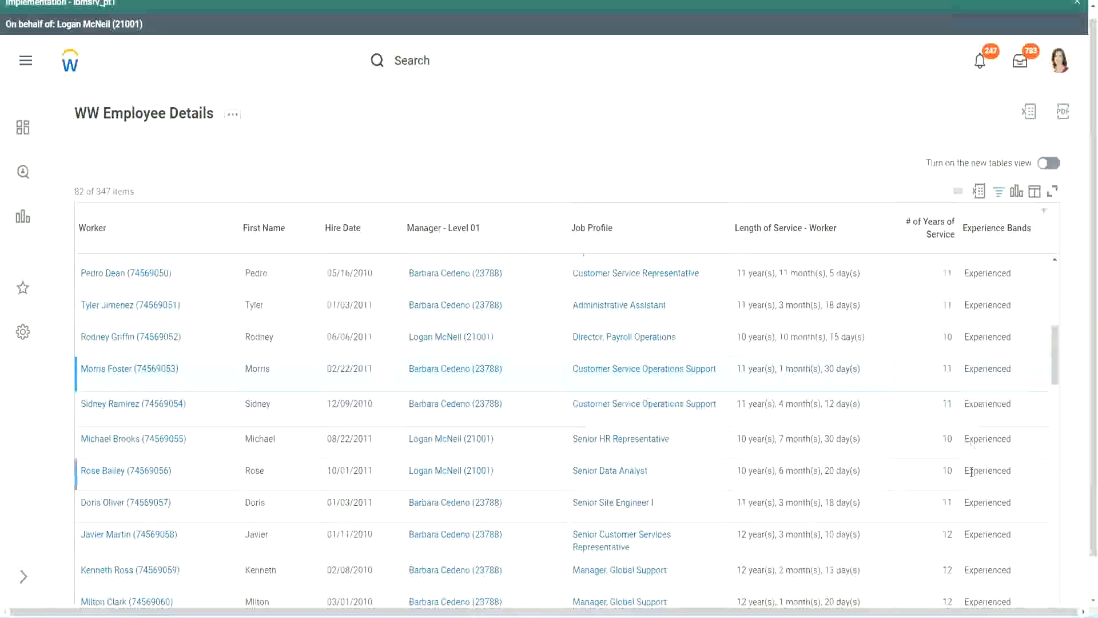
scroll(972, 472, "down", 10)
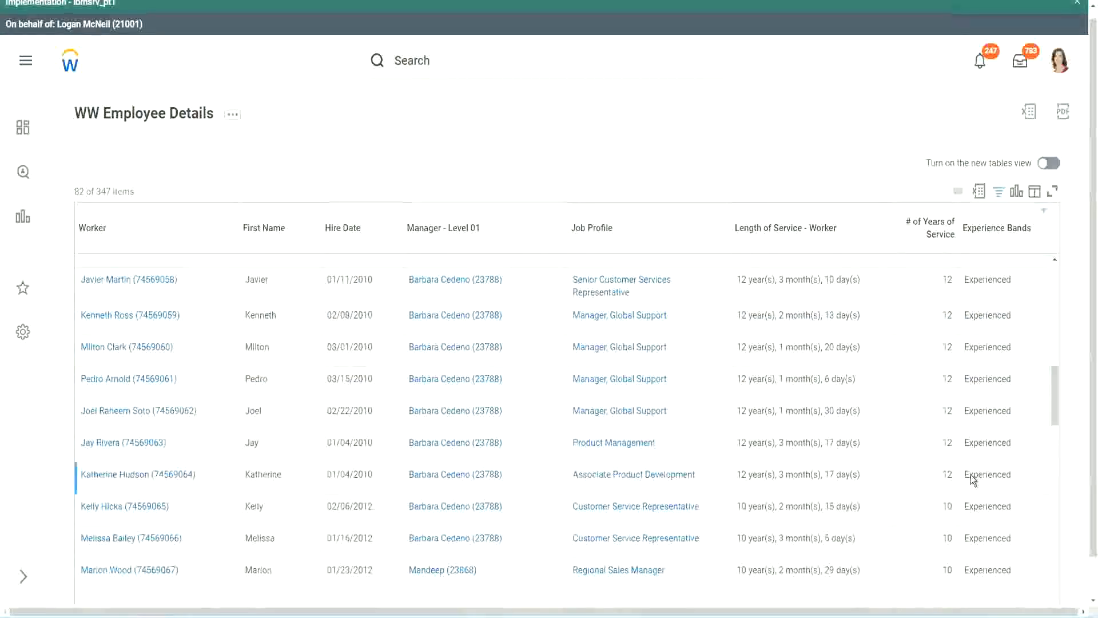